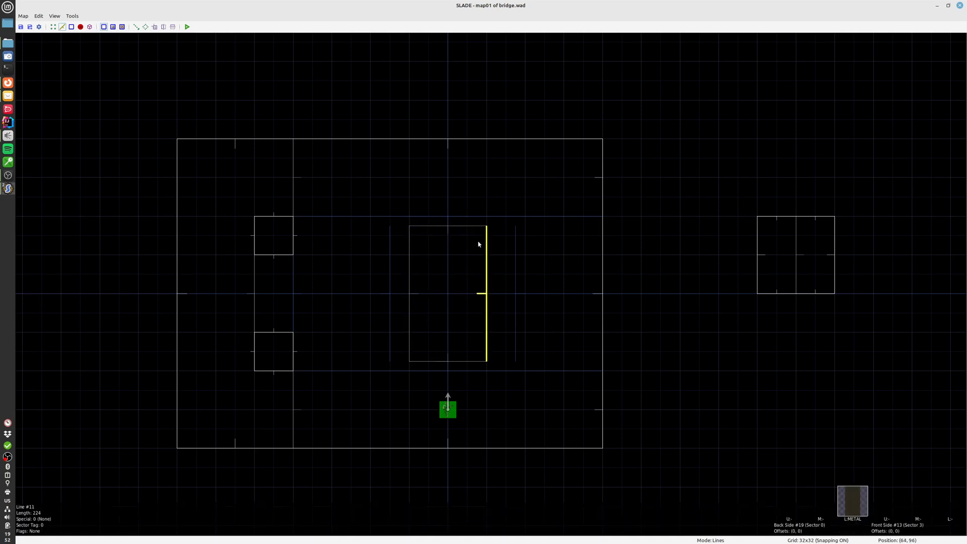
Check the bridge sector in sectors mode, view the bridge and lava pit in 3D, and return to the 2D map
{"action": "key", "text": "s"}
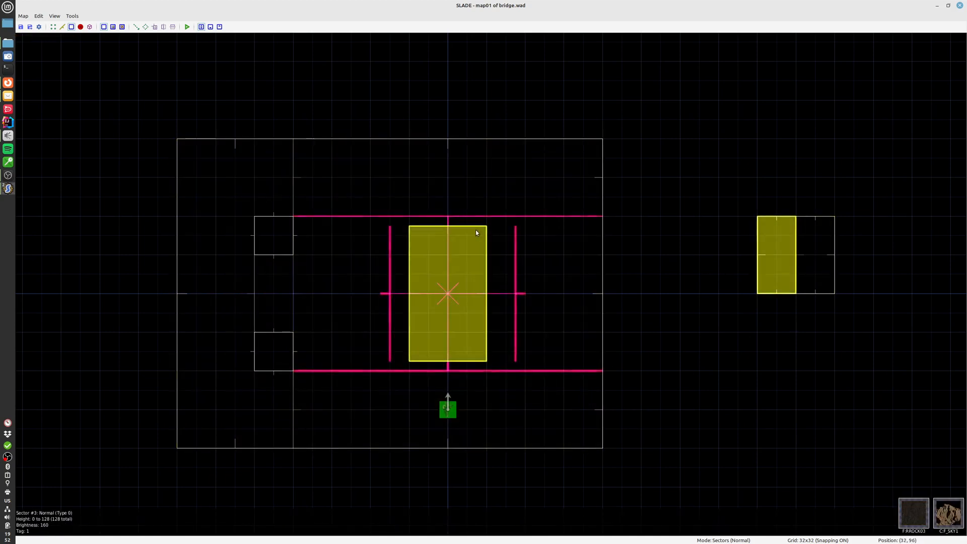
{"action": "key", "text": "q"}
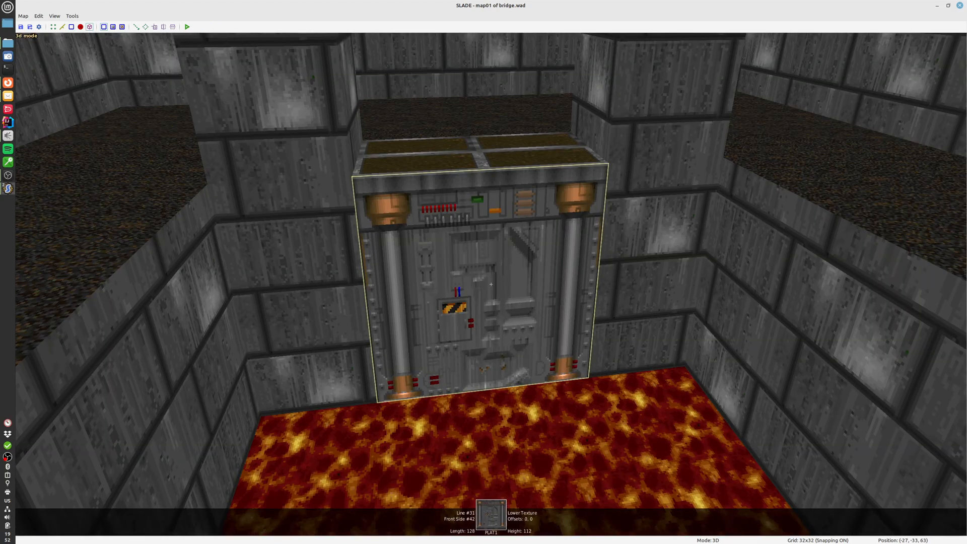
{"action": "key", "text": "s"}
{"action": "key", "text": "w"}
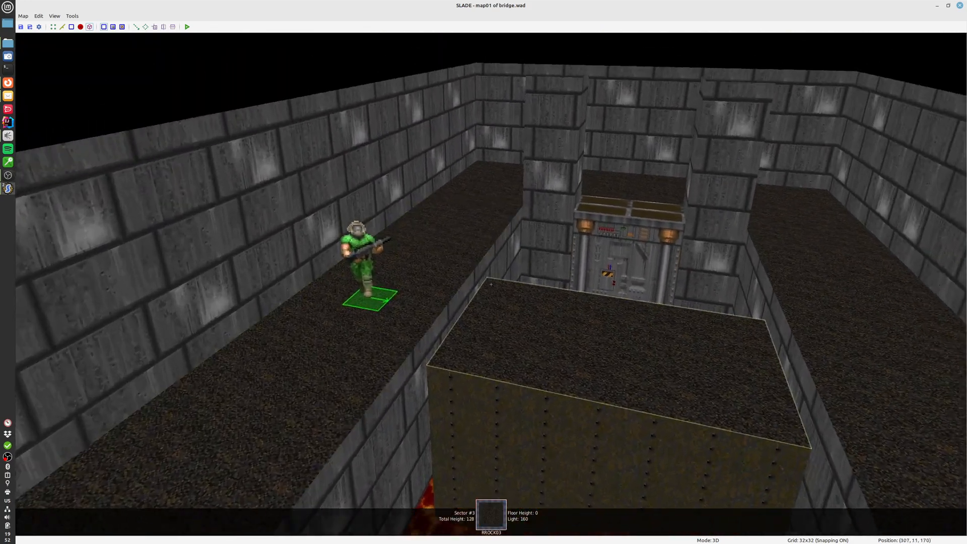
{"action": "key", "text": "q"}
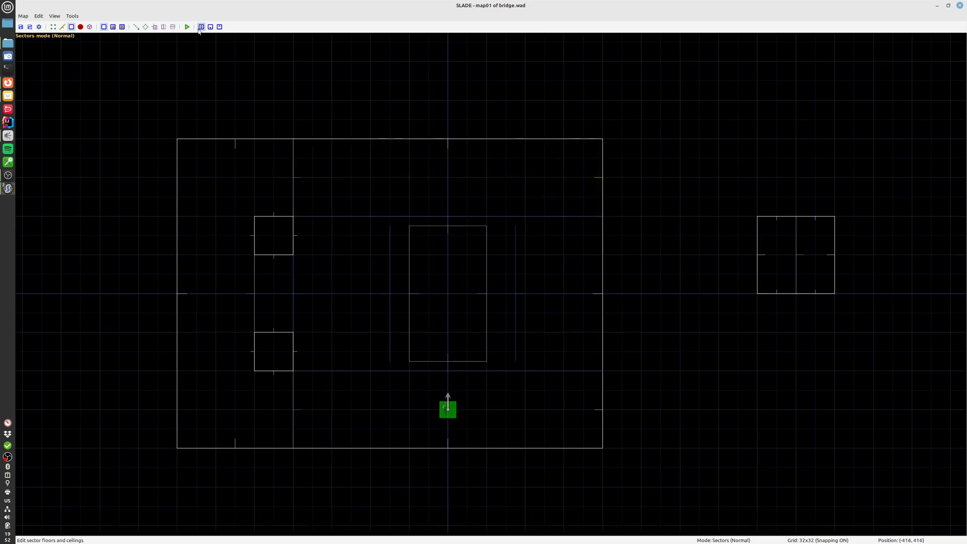
Run the map in PrBoom with the Run configuration and test walking across the bridge over the lava pit
{"action": "left_click", "coordinate": [187, 27]}
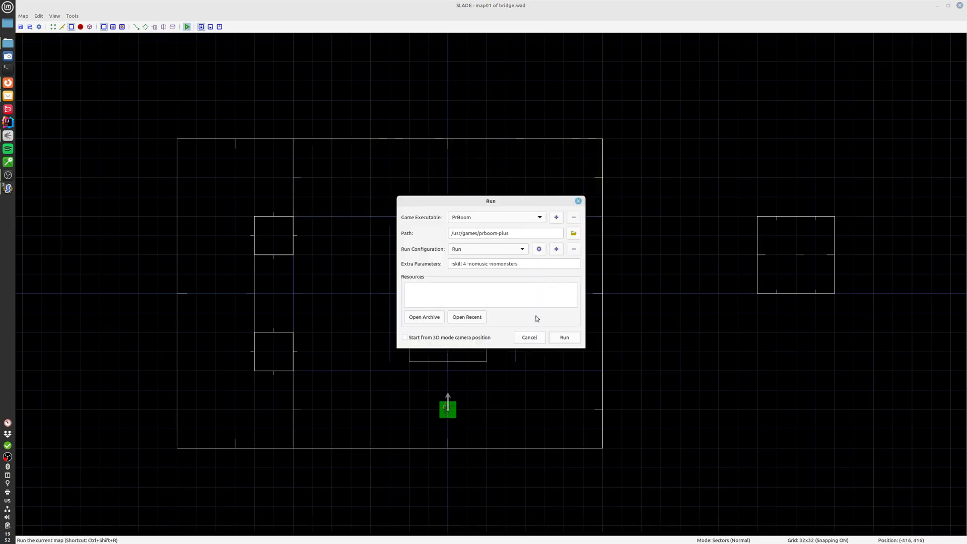
{"action": "left_click", "coordinate": [564, 338]}
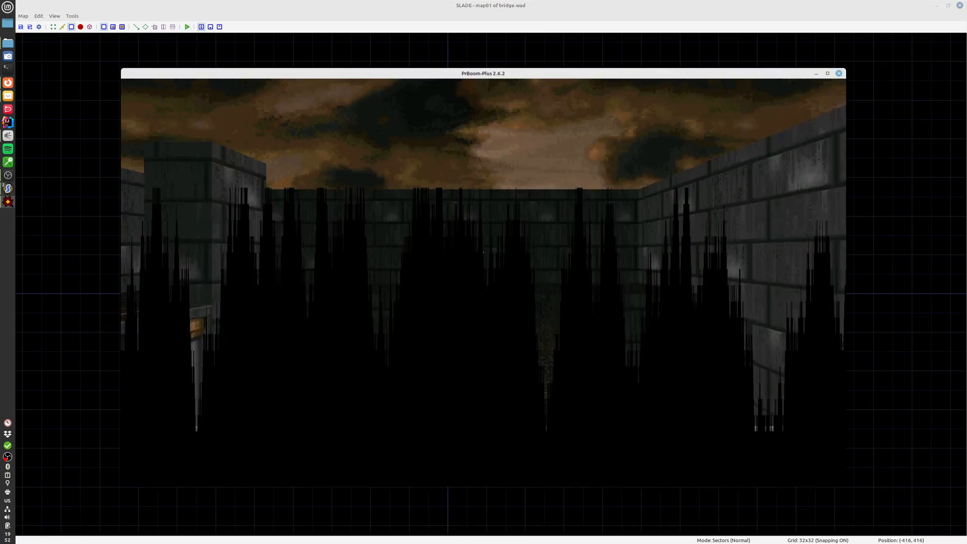
{"action": "key", "text": "s"}
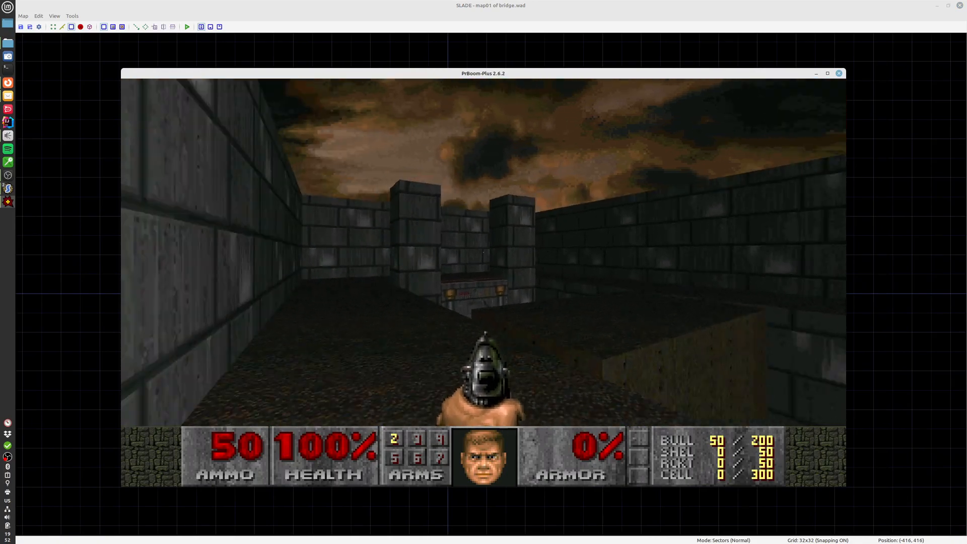
{"action": "key", "text": "w"}
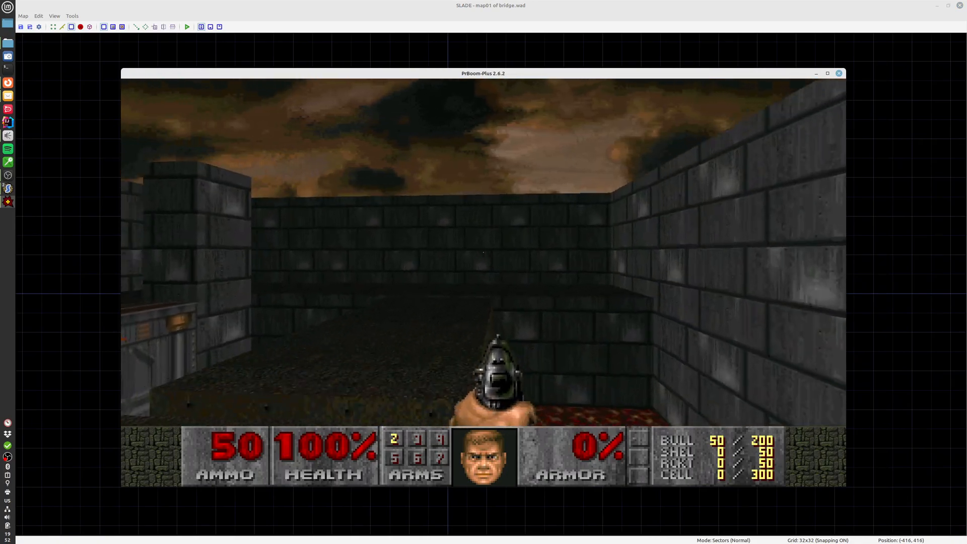
{"action": "key", "text": "w"}
{"action": "key", "text": "w"}
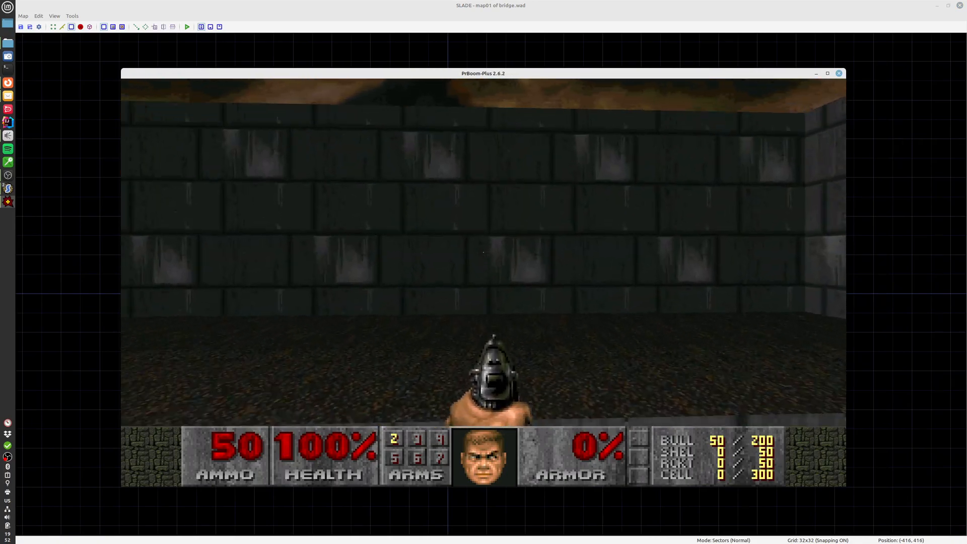
{"action": "key", "text": "w"}
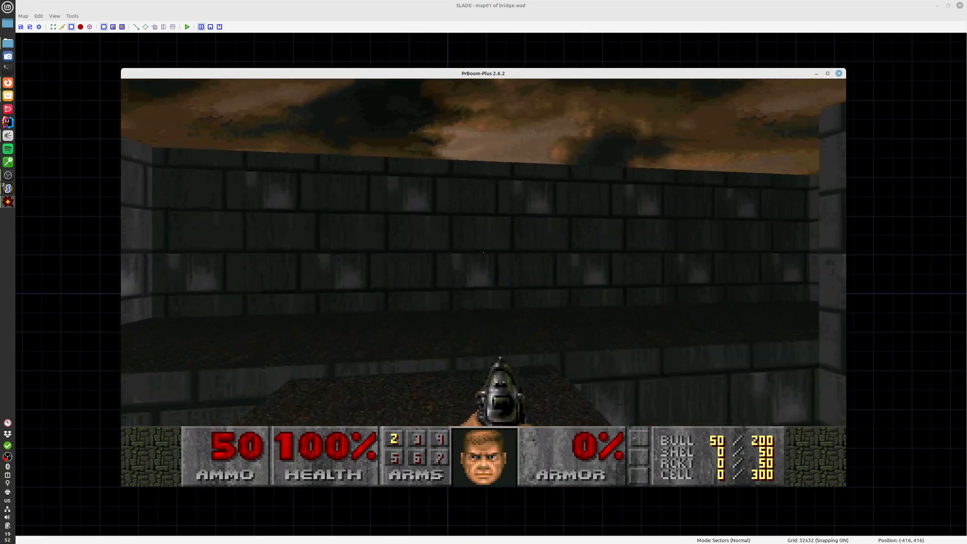
{"action": "key", "text": "w"}
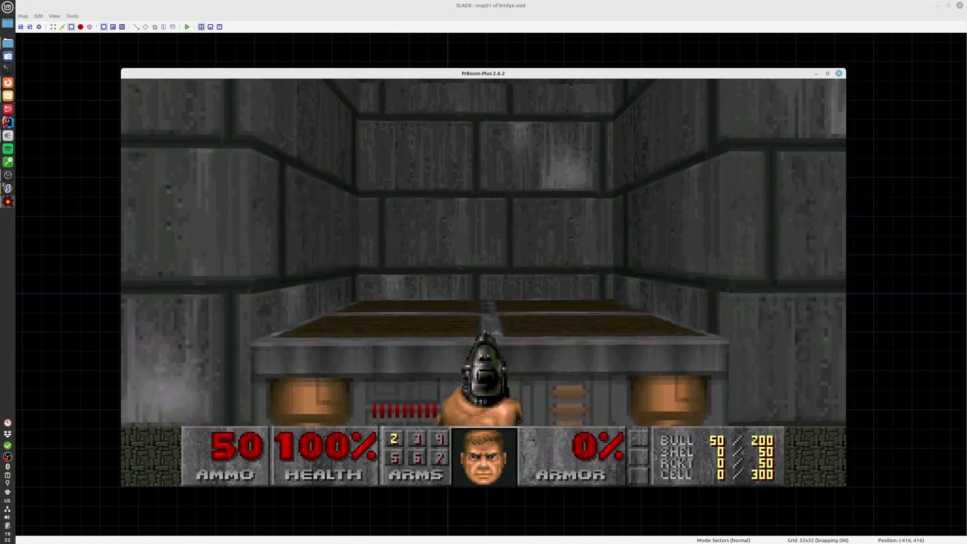
Test the lift beside the lava pit and the bridge's movement again in the running game, and quit it
{"action": "key", "text": "w"}
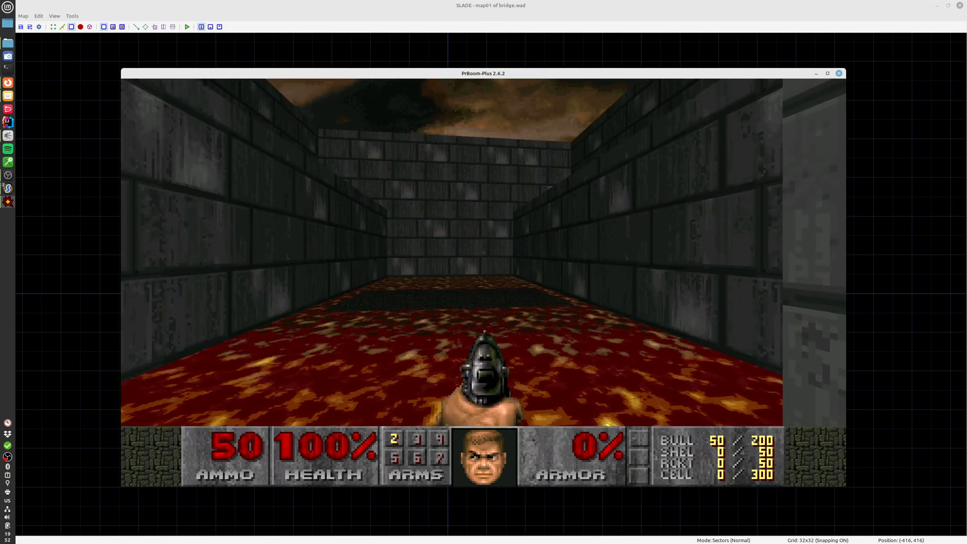
{"action": "key", "text": "s"}
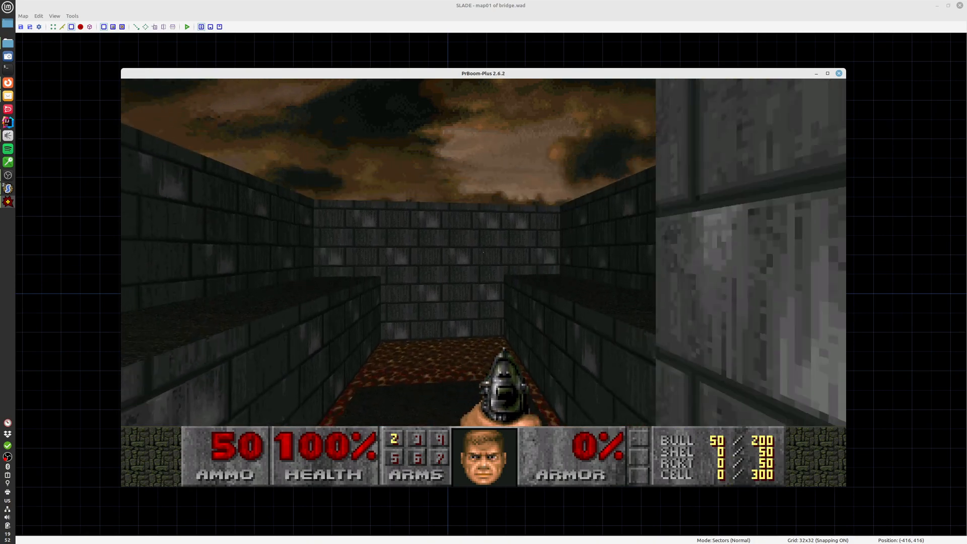
{"action": "key", "text": "w"}
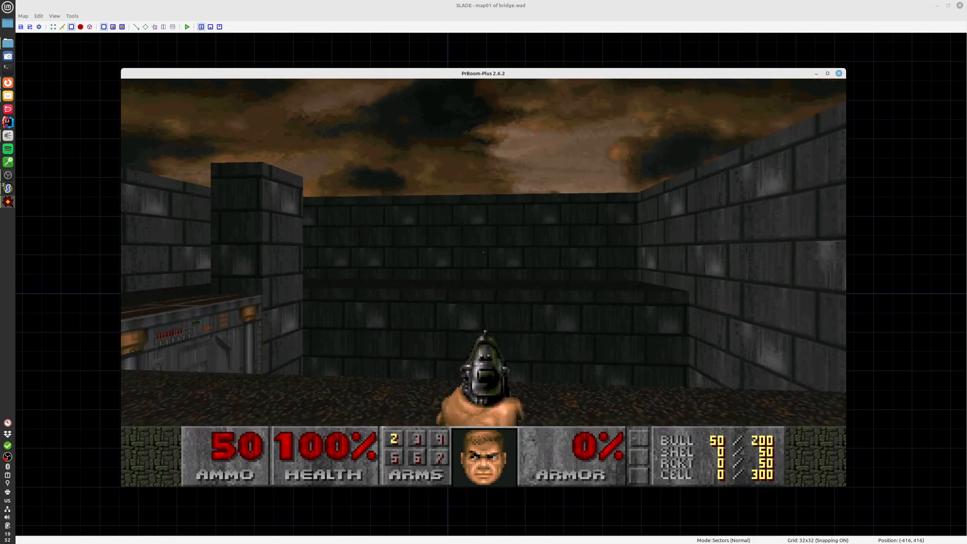
{"action": "key", "text": "w"}
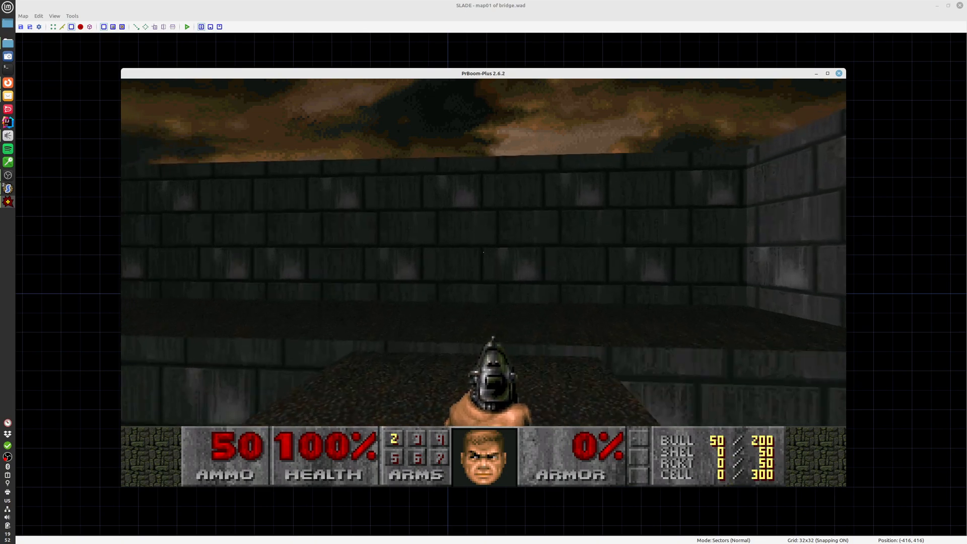
{"action": "key", "text": "Left"}
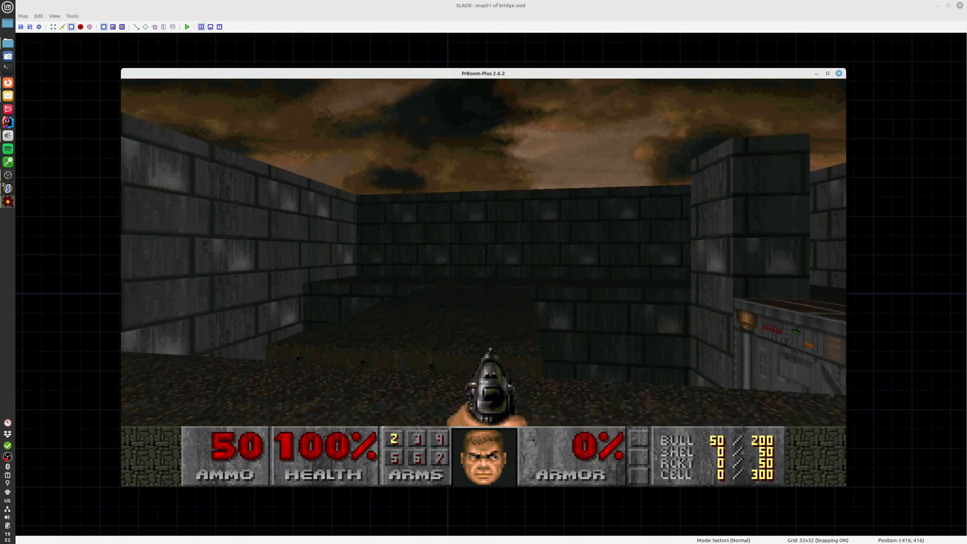
{"action": "key", "text": "w"}
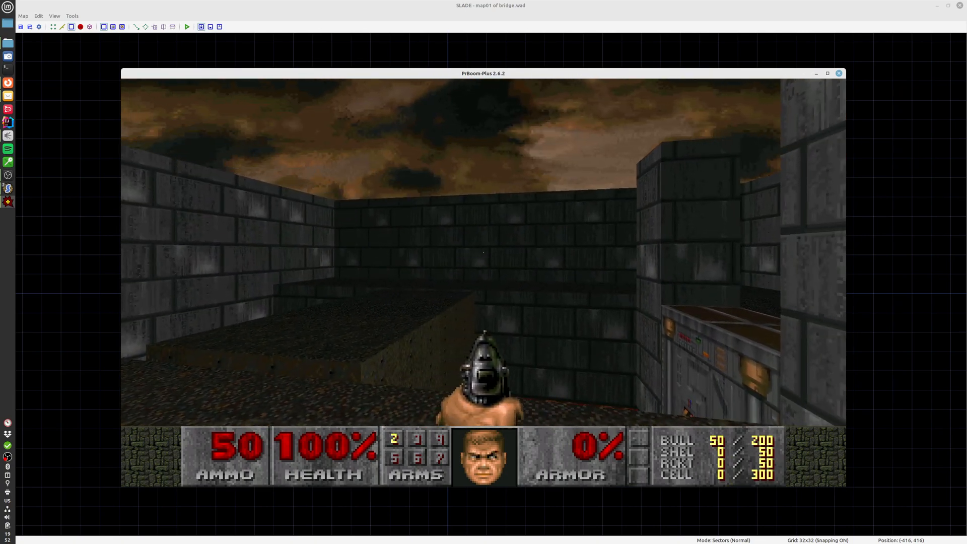
{"action": "key", "text": "Left"}
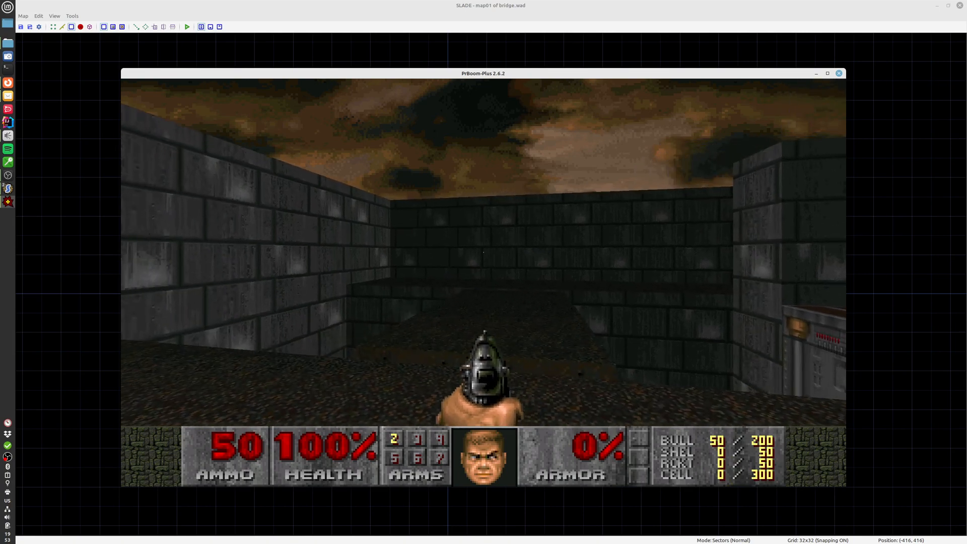
{"action": "key", "text": "F10"}
{"action": "key", "text": "y"}
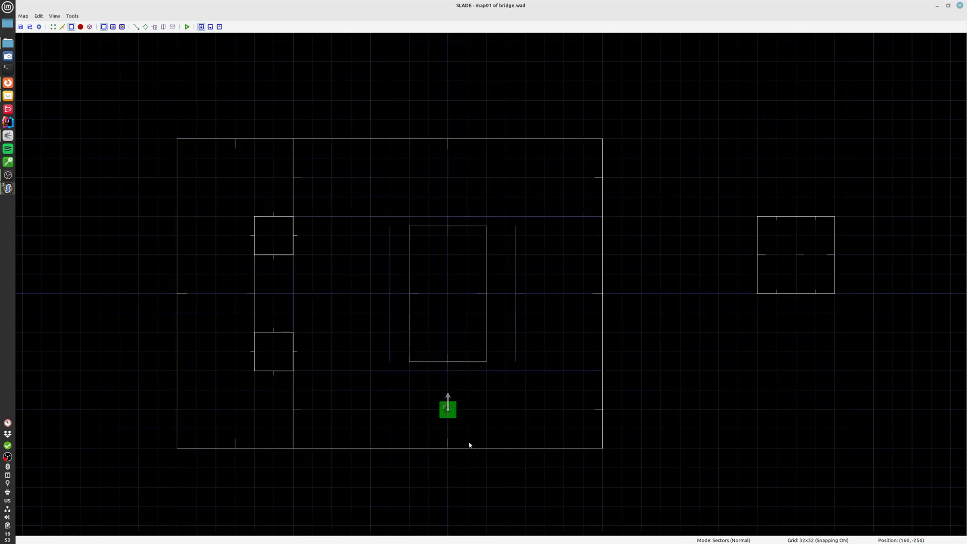
Examine the bridge's metal sides and top surface above the lava in the 3D view, and return to the 2D map
{"action": "right_click", "coordinate": [349, 403]}
{"action": "left_click", "coordinate": [367, 409]}
{"action": "key", "text": "q"}
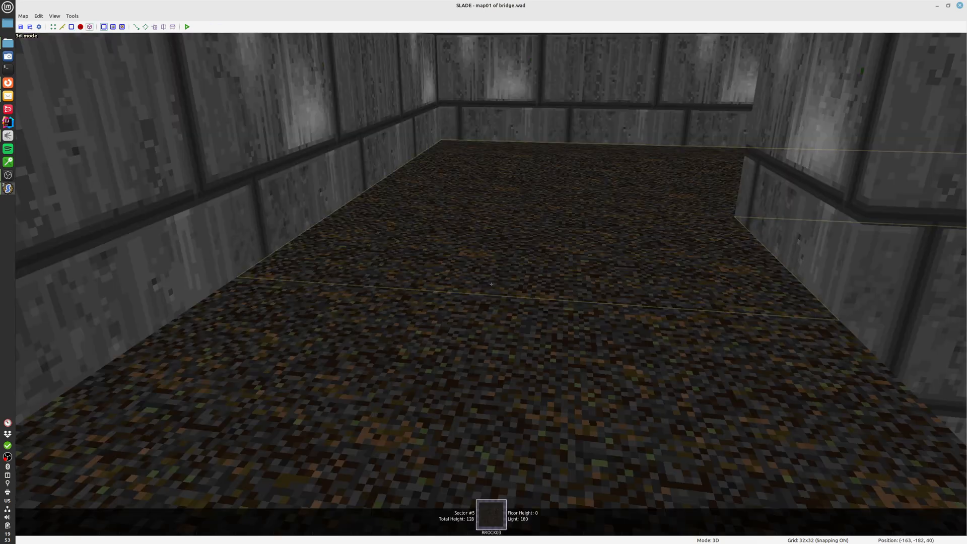
{"action": "key", "text": "s"}
{"action": "key", "text": "a"}
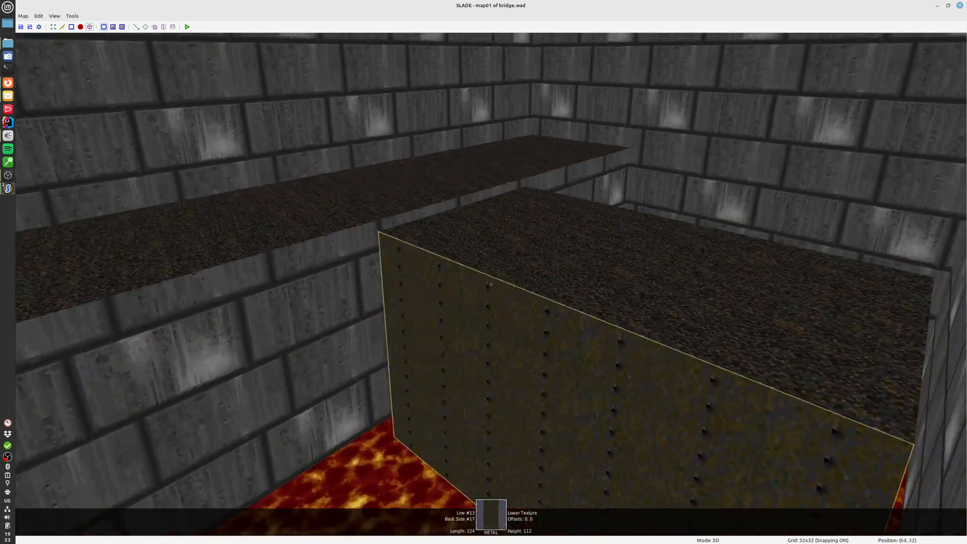
{"action": "key", "text": "d"}
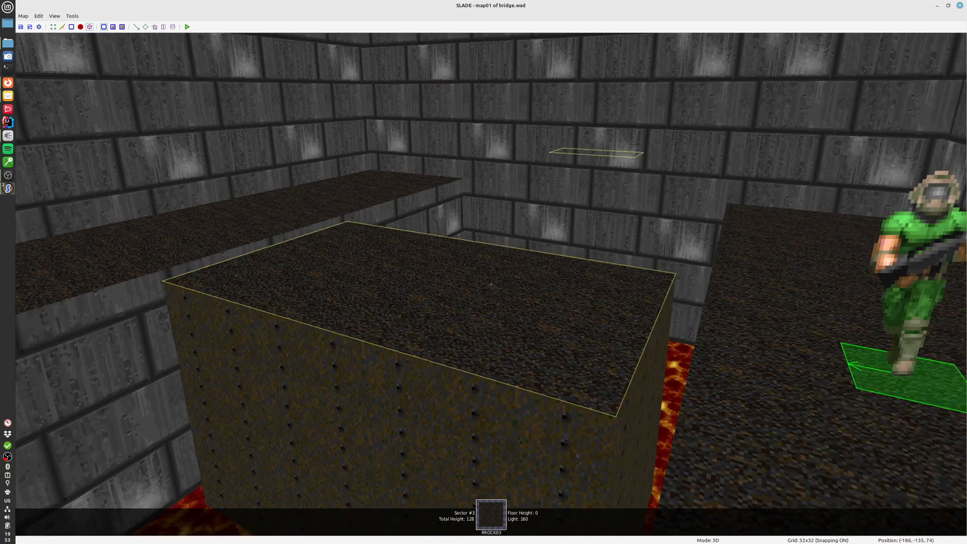
{"action": "key", "text": "q"}
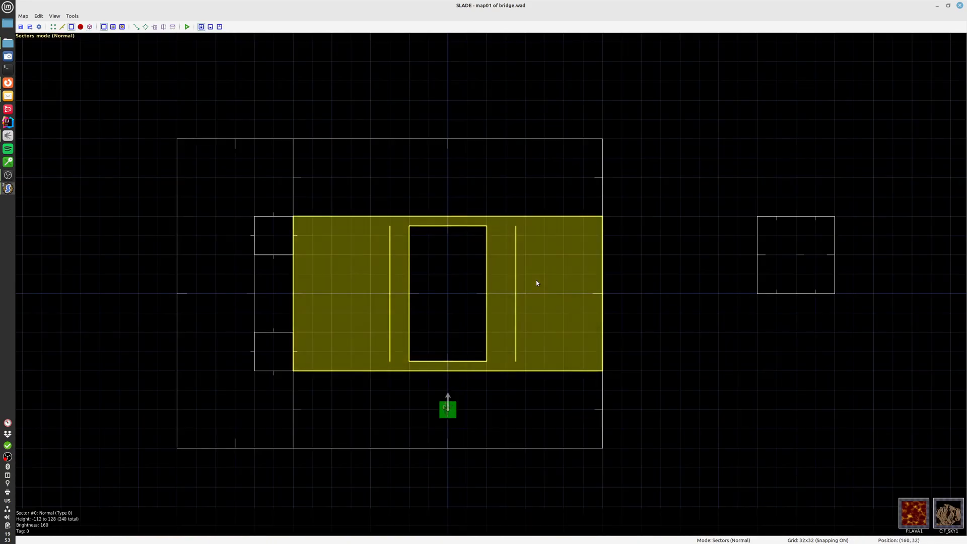
Examine the outside dummy sector joined to the bridge, and the special of the trigger line along the player-start side of the lava pit
{"action": "left_click", "coordinate": [782, 261]}
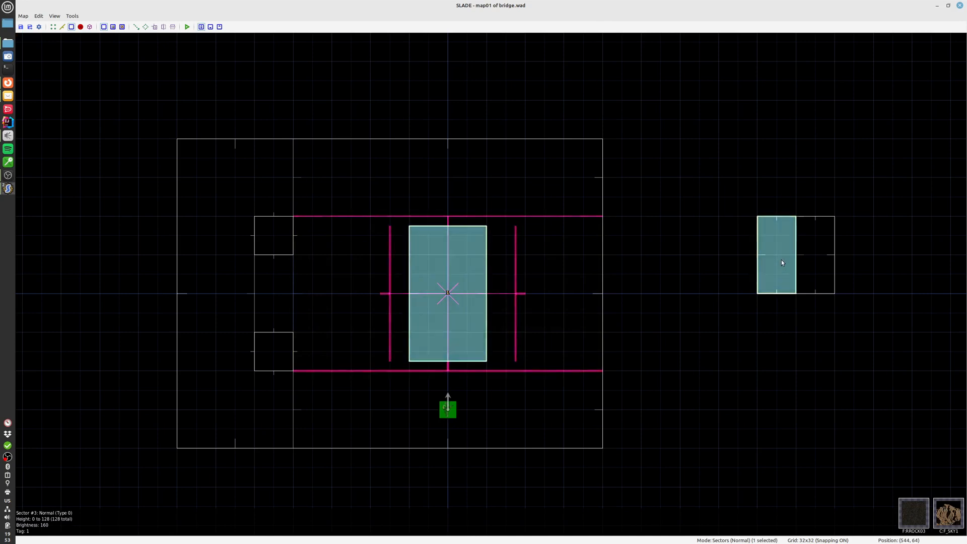
{"action": "left_click", "coordinate": [729, 262]}
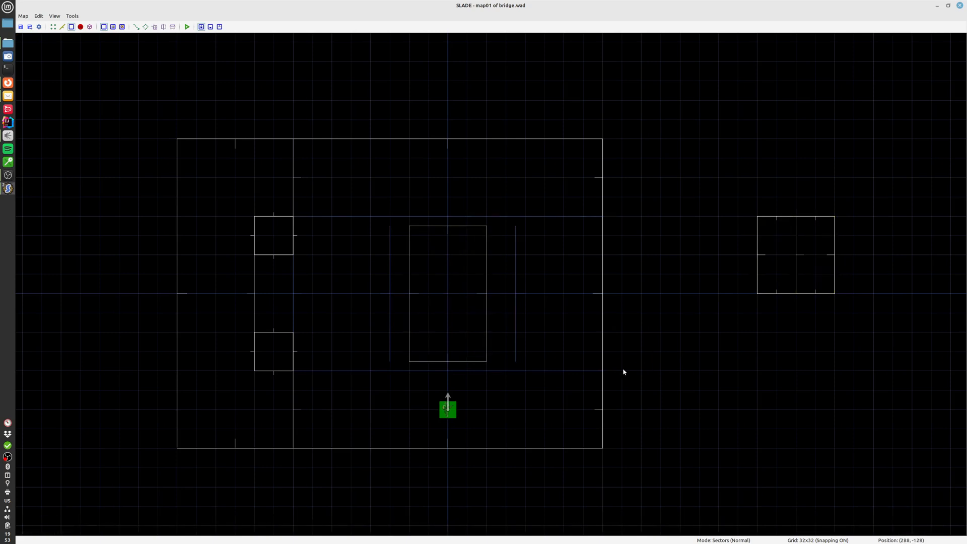
{"action": "key", "text": "l"}
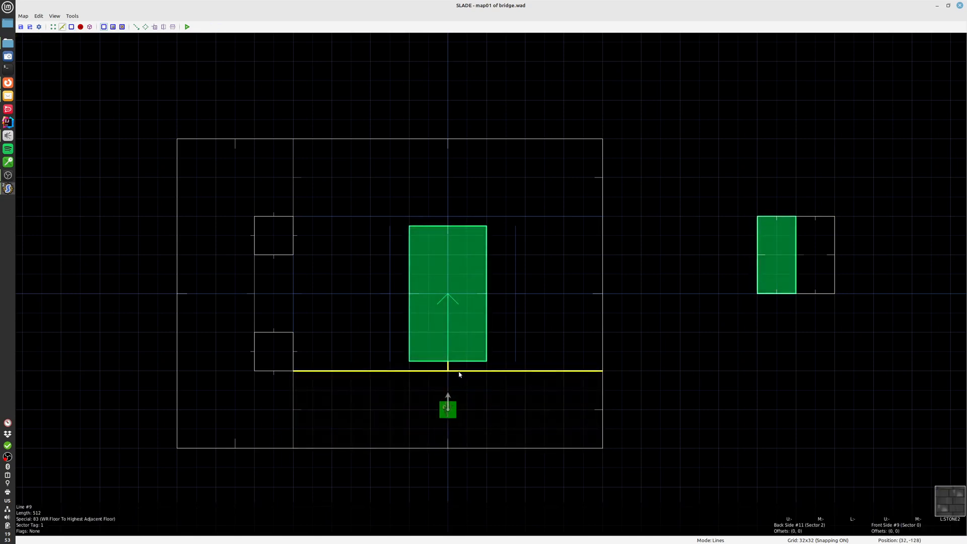
{"action": "double_click", "coordinate": [458, 372]}
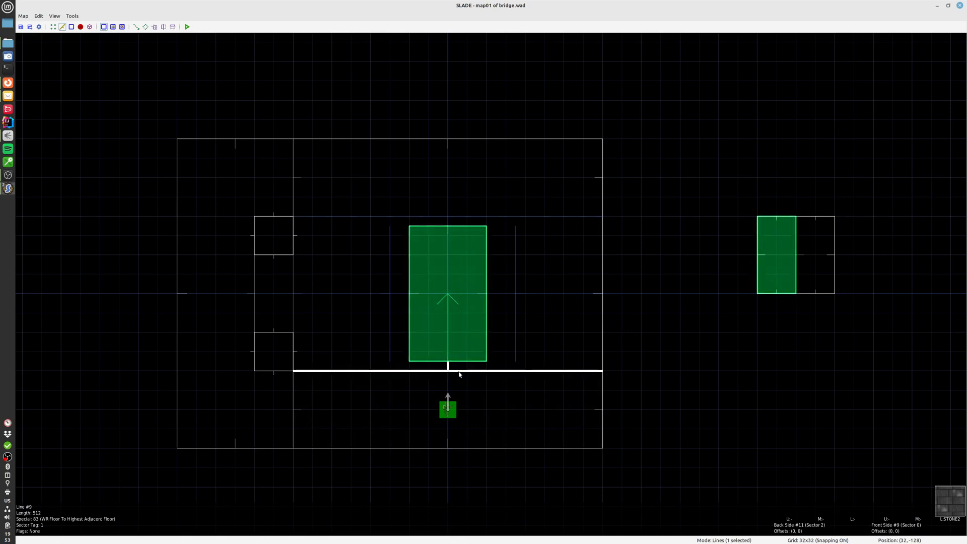
{"action": "left_click", "coordinate": [409, 150]}
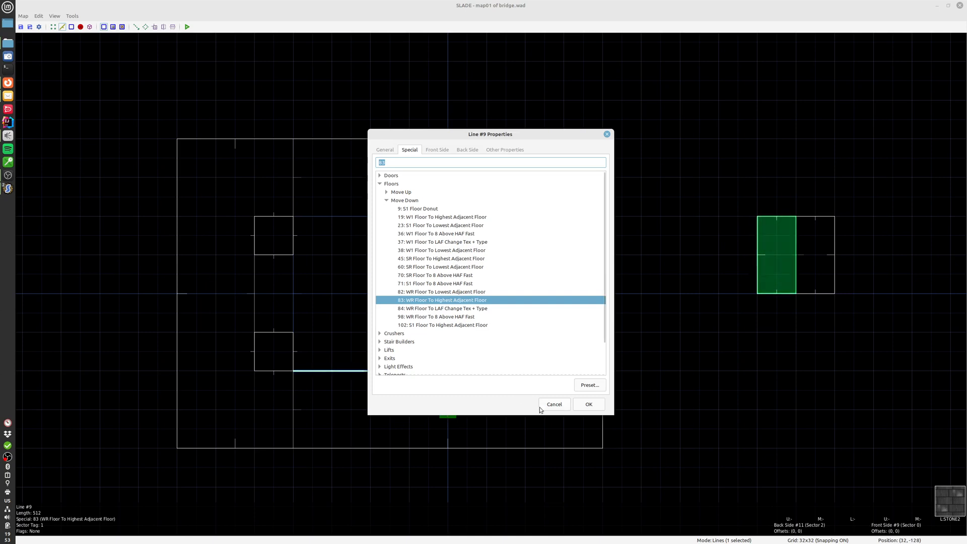
{"action": "left_click", "coordinate": [556, 405]}
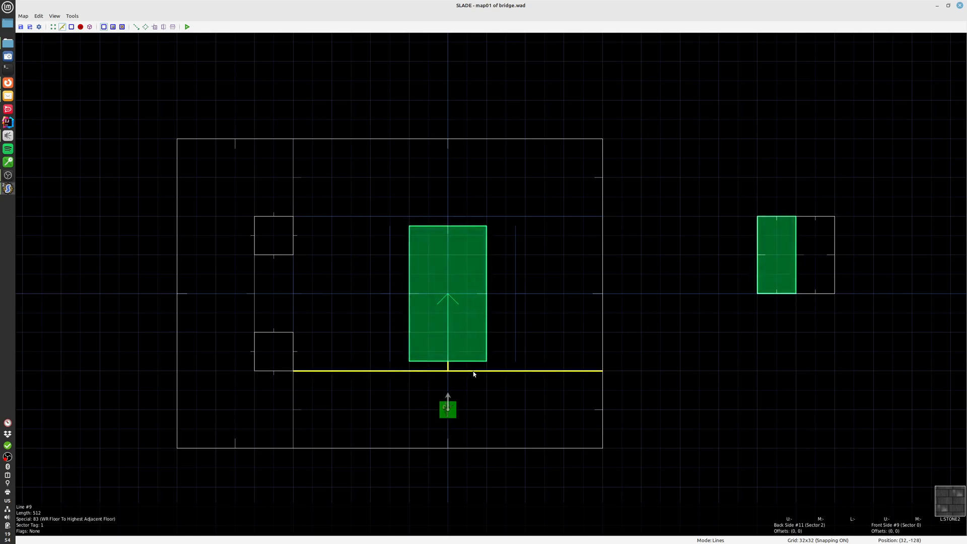
Inspect the floor and ceiling heights of the eastern dummy sector outside the room and of the ledge north of the lava pit
{"action": "key", "text": "s"}
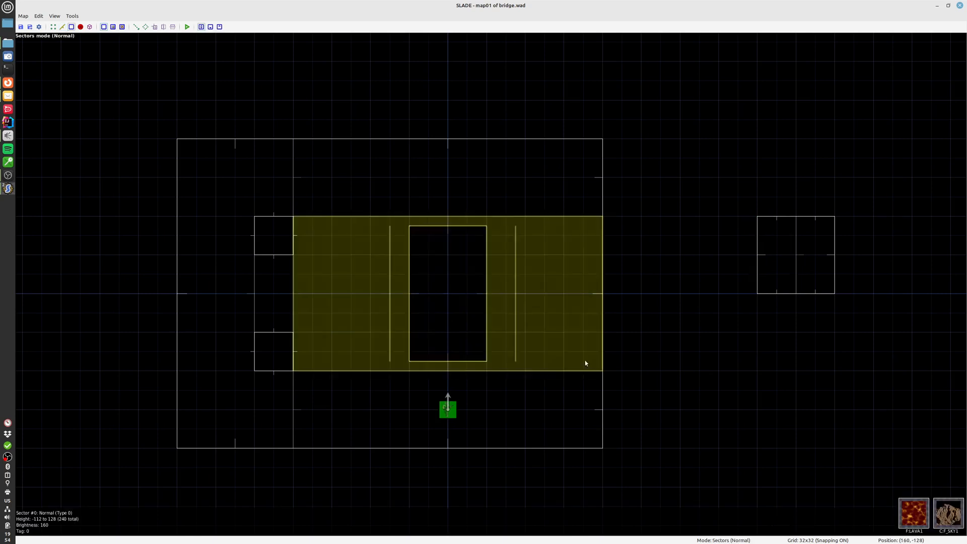
{"action": "double_click", "coordinate": [814, 267]}
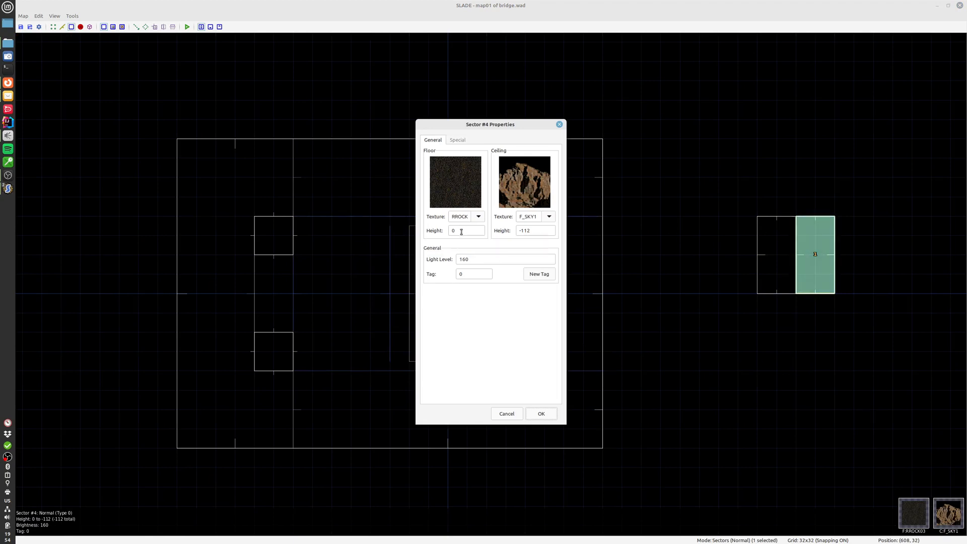
{"action": "left_click", "coordinate": [559, 124]}
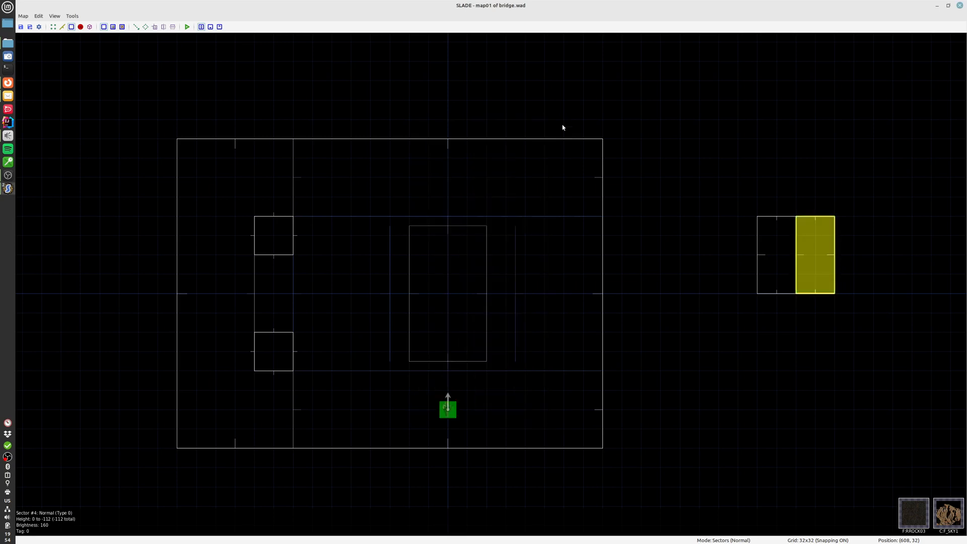
{"action": "left_click", "coordinate": [535, 239]}
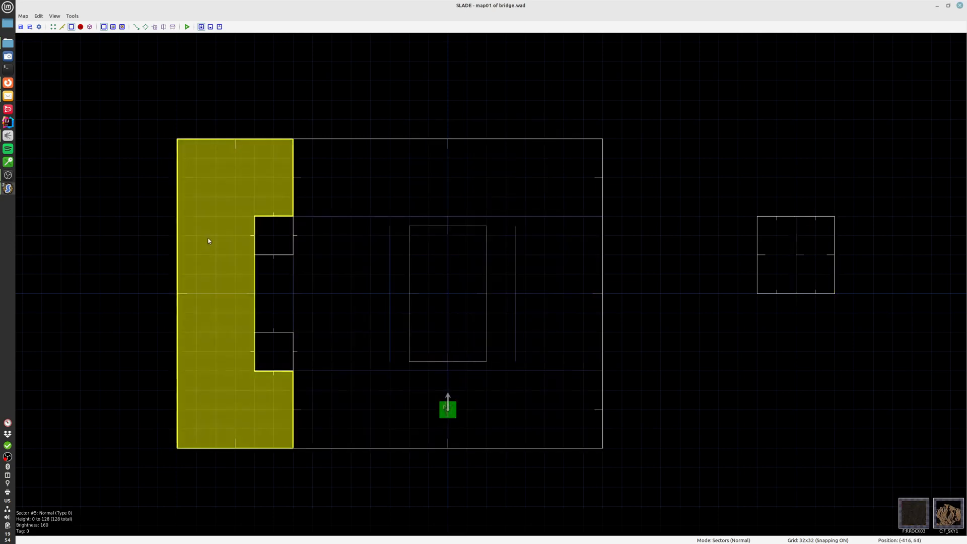
{"action": "double_click", "coordinate": [445, 166]}
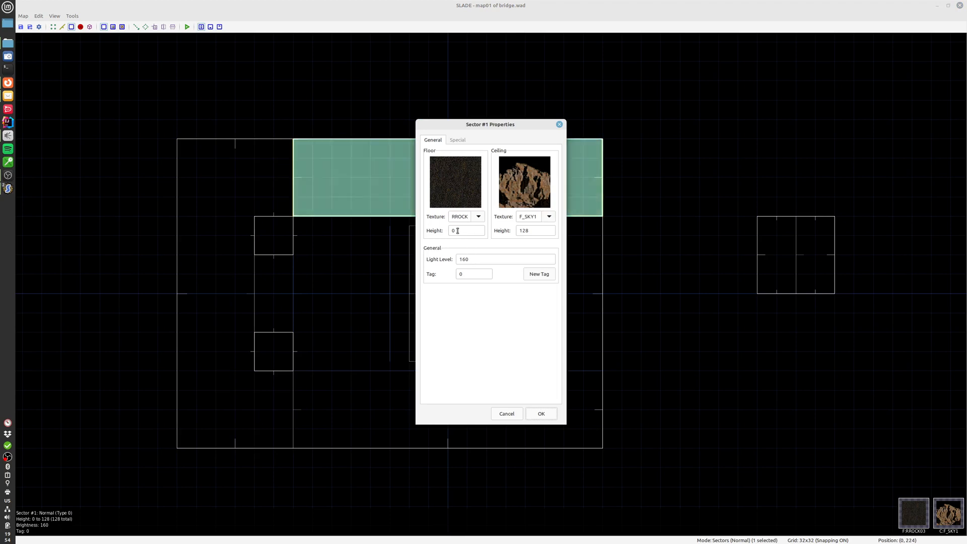
{"action": "left_click", "coordinate": [505, 413]}
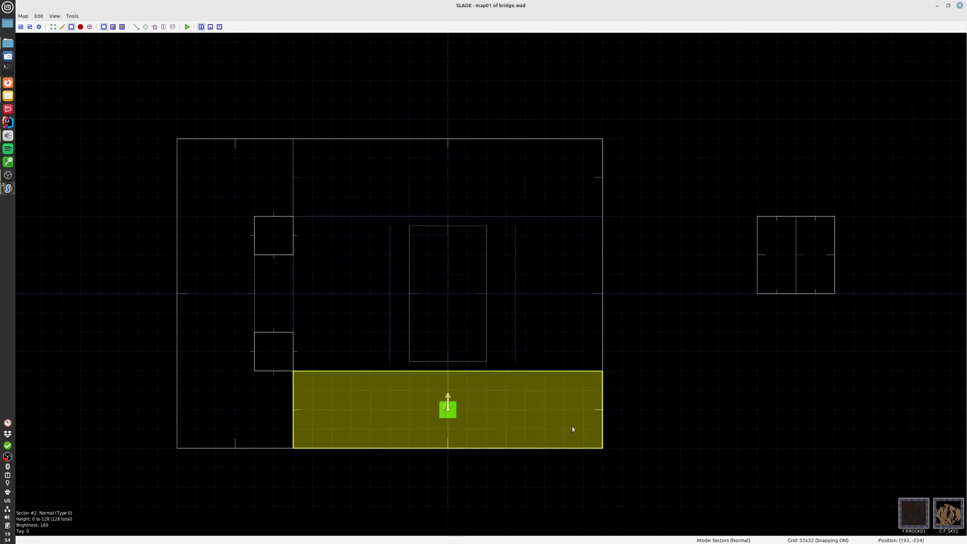
Move the trigger line on the west side of the bridge 32 units farther west
{"action": "key", "text": "l"}
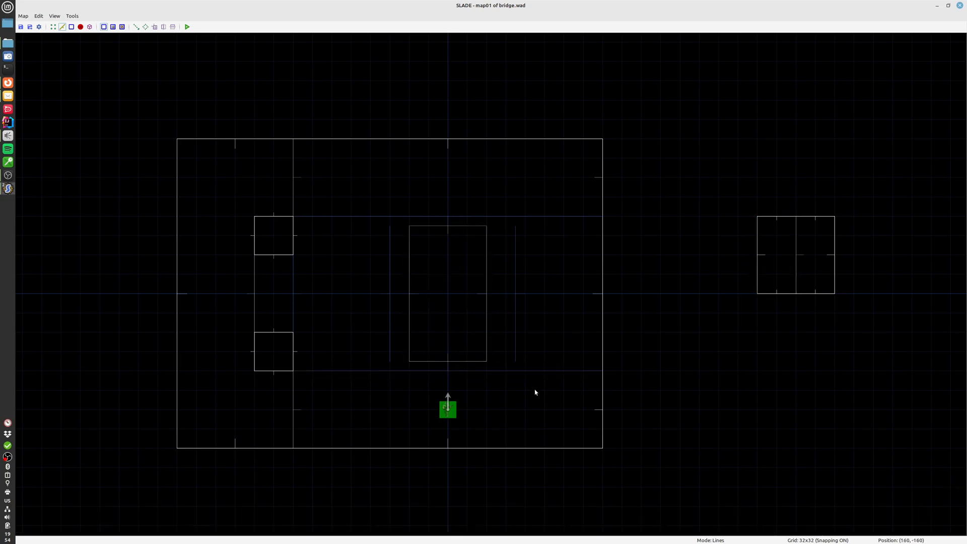
{"action": "left_click", "coordinate": [389, 282]}
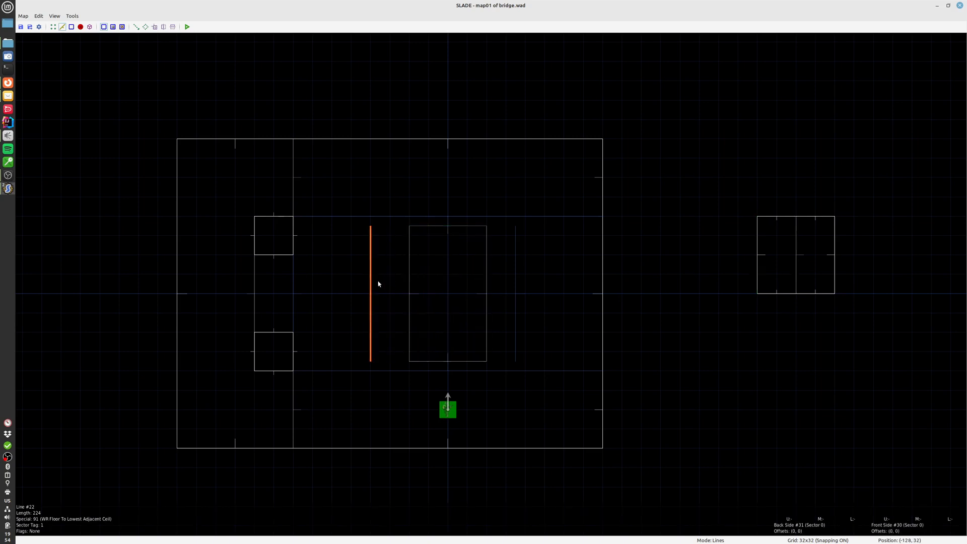
{"action": "left_click", "coordinate": [378, 282]}
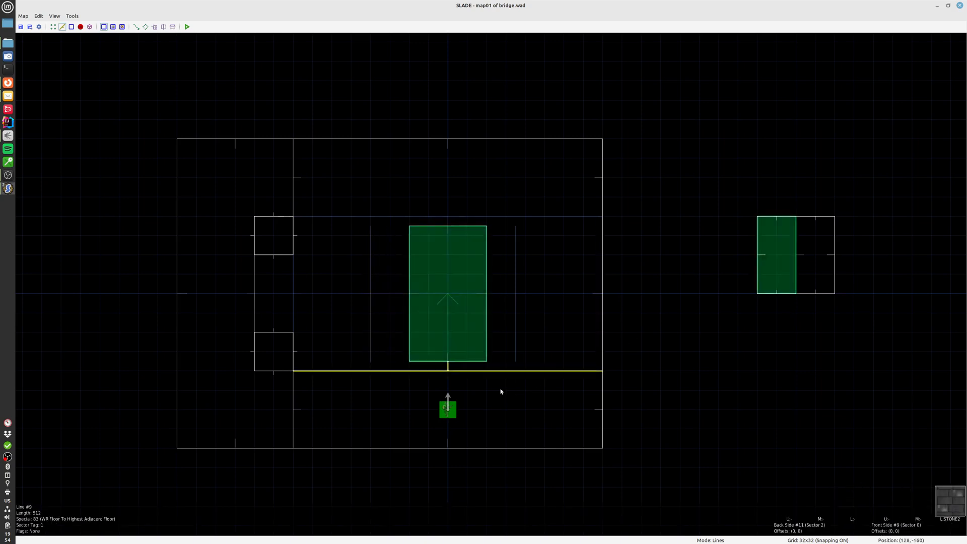
Inspect the action special assigned to the trigger line west of the bridge, leaving its properties unchanged
{"action": "left_click", "coordinate": [371, 292]}
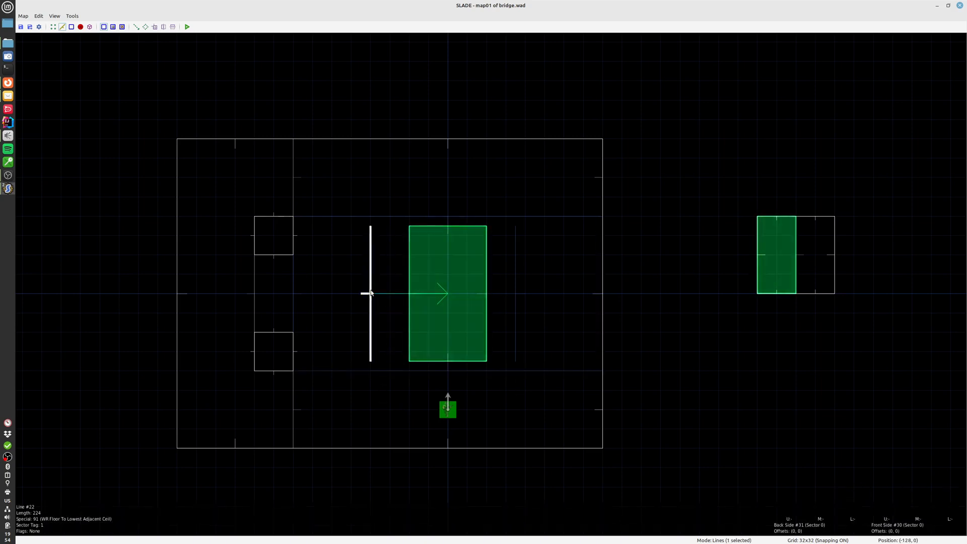
{"action": "double_click", "coordinate": [370, 292]}
{"action": "left_click", "coordinate": [409, 150]}
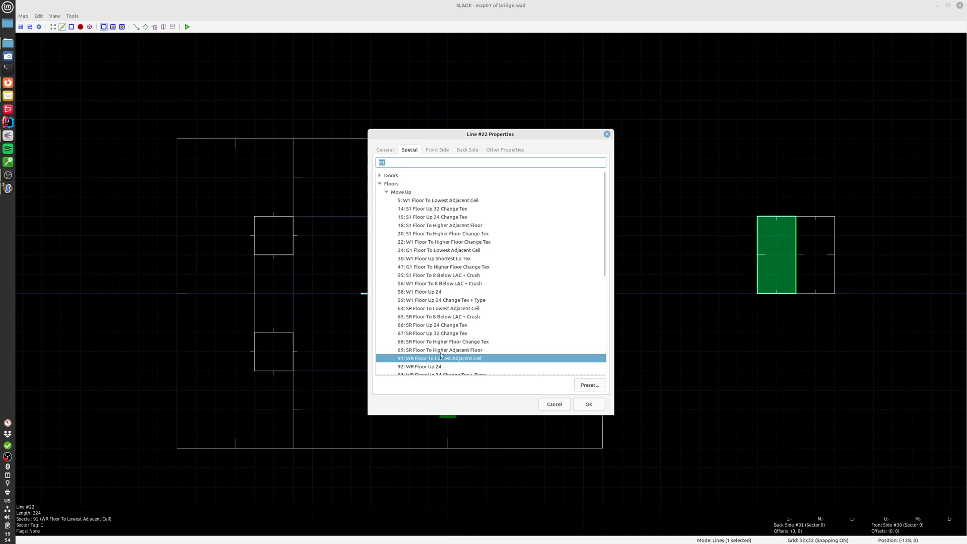
{"action": "left_click", "coordinate": [553, 405]}
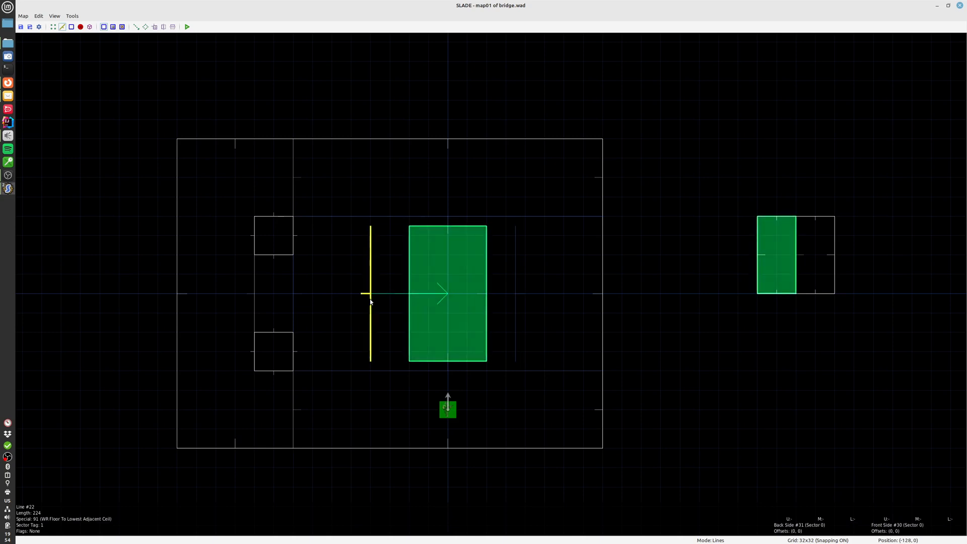
Inspect the floor and ceiling properties of the eastern dummy sector outside the room
{"action": "key", "text": "s"}
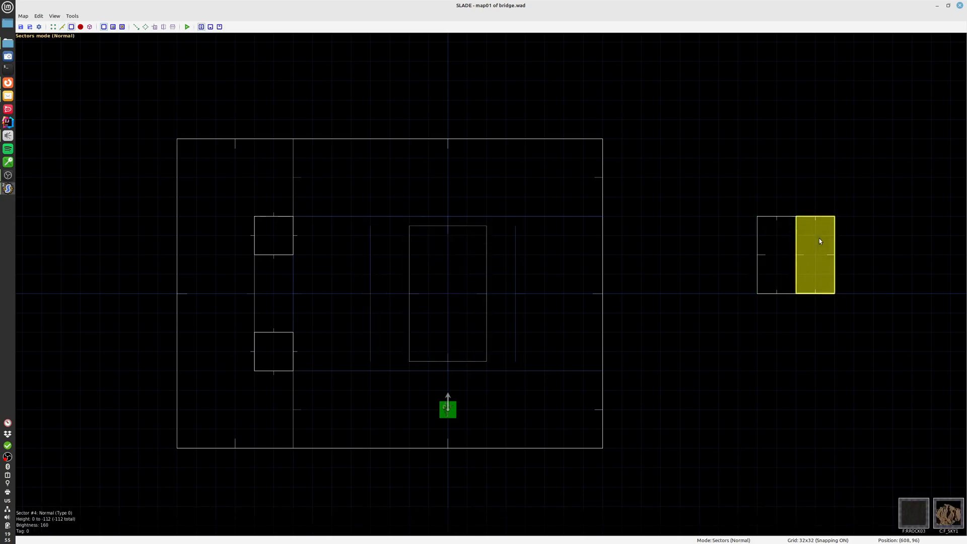
{"action": "double_click", "coordinate": [819, 241]}
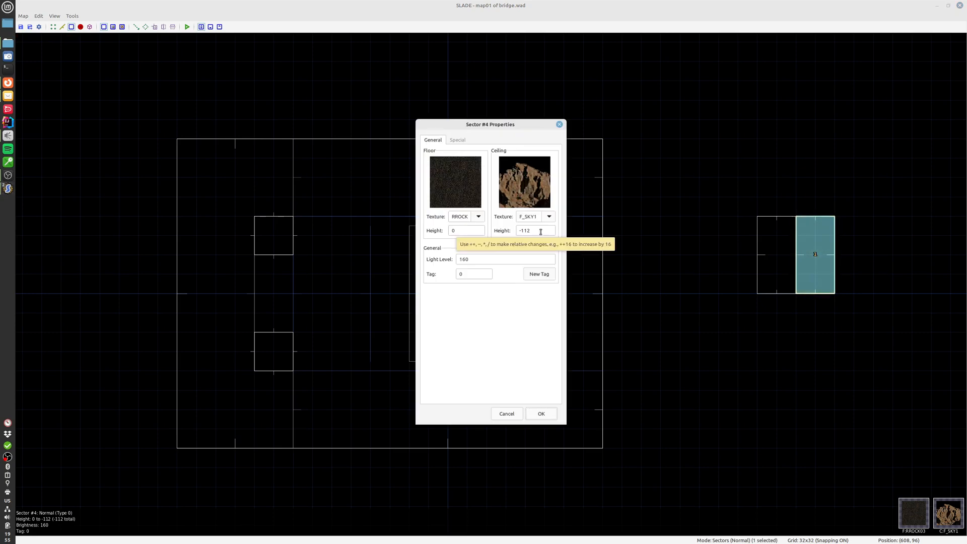
{"action": "left_click", "coordinate": [506, 414]}
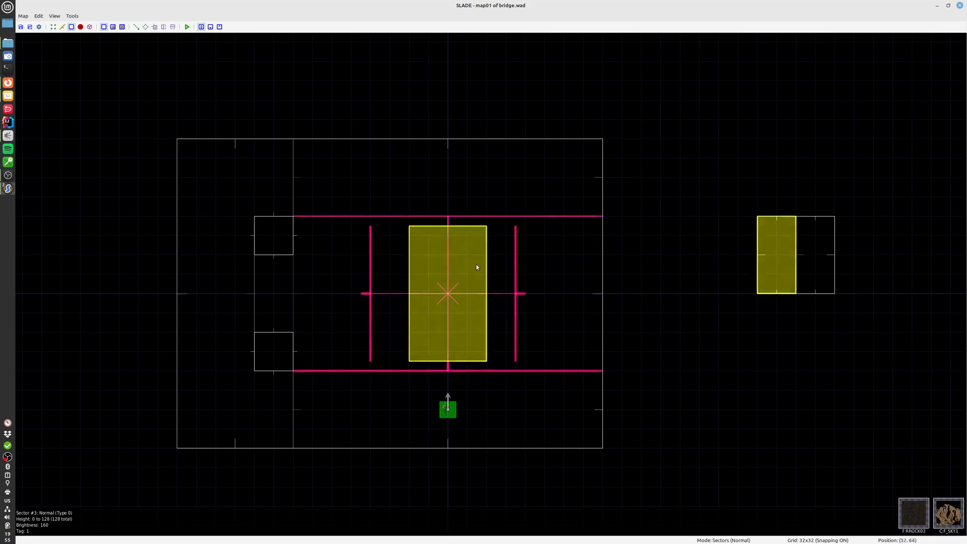
Examine the bridge's sides and top surface from both ledges in the 3D view, and return to the 2D map
{"action": "scroll", "coordinate": [596, 356], "scroll_direction": "down", "scroll_amount": 3}
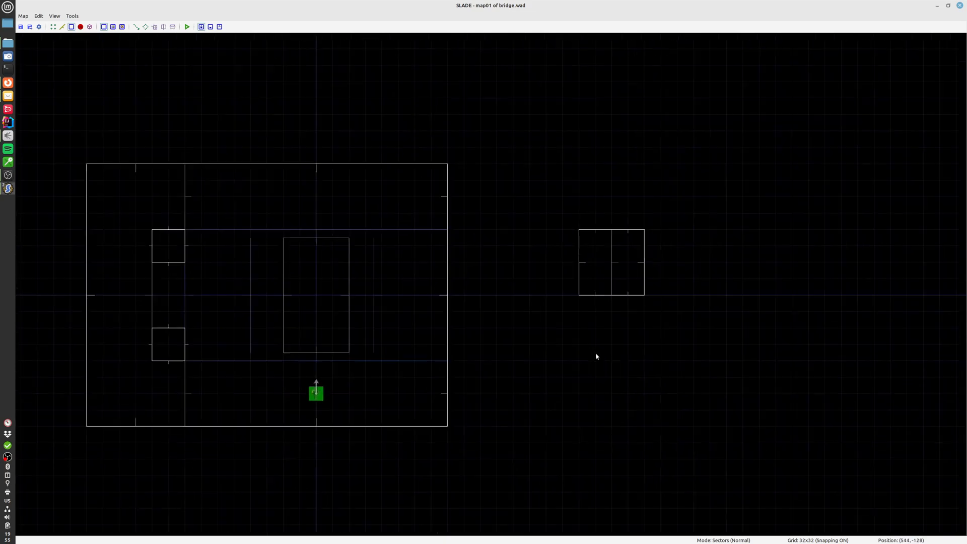
{"action": "middle_click_drag", "start_coordinate": [570, 387], "coordinate": [621, 373]}
{"action": "scroll", "coordinate": [622, 376], "scroll_direction": "up", "scroll_amount": 2}
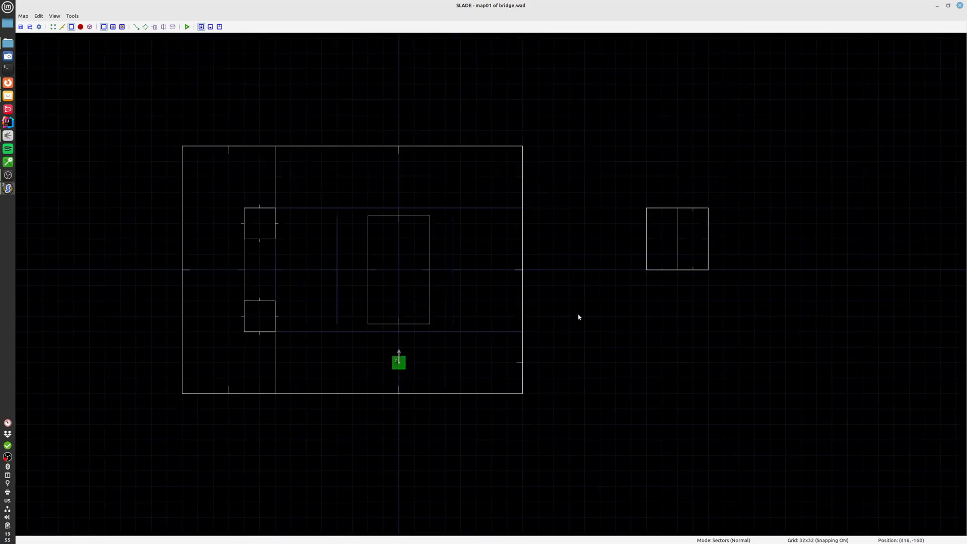
{"action": "middle_click_drag", "start_coordinate": [576, 296], "coordinate": [598, 335]}
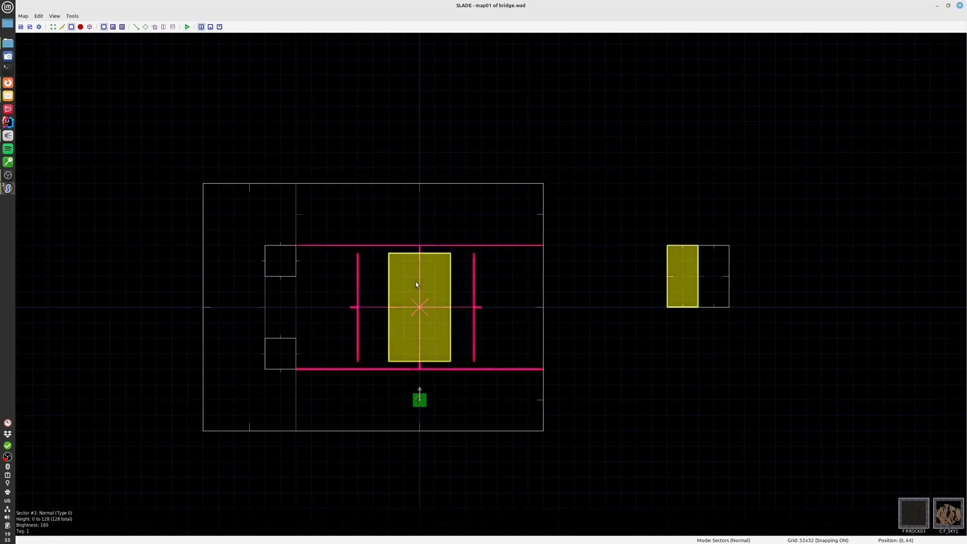
{"action": "key", "text": "q"}
{"action": "key", "text": "s"}
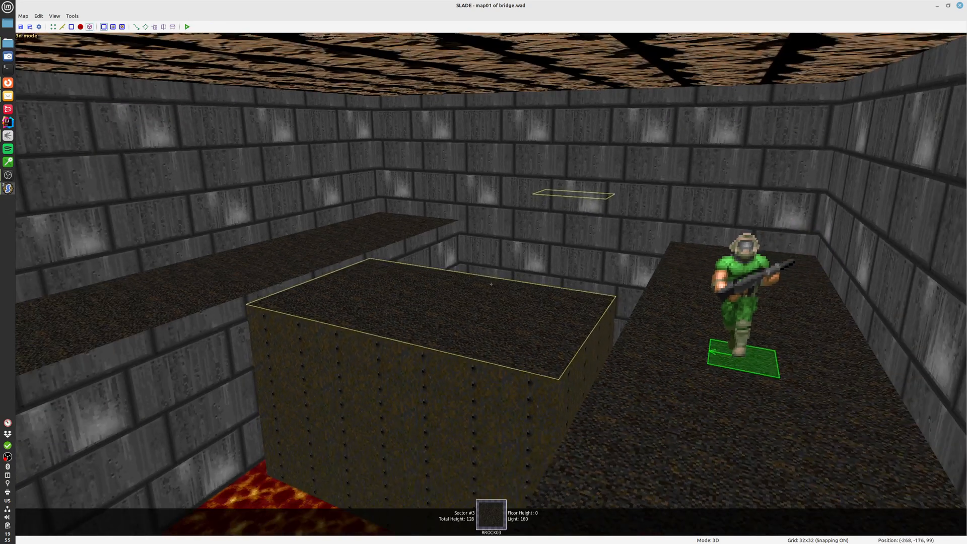
{"action": "key", "text": "a"}
{"action": "key", "text": "w"}
{"action": "key", "text": "d"}
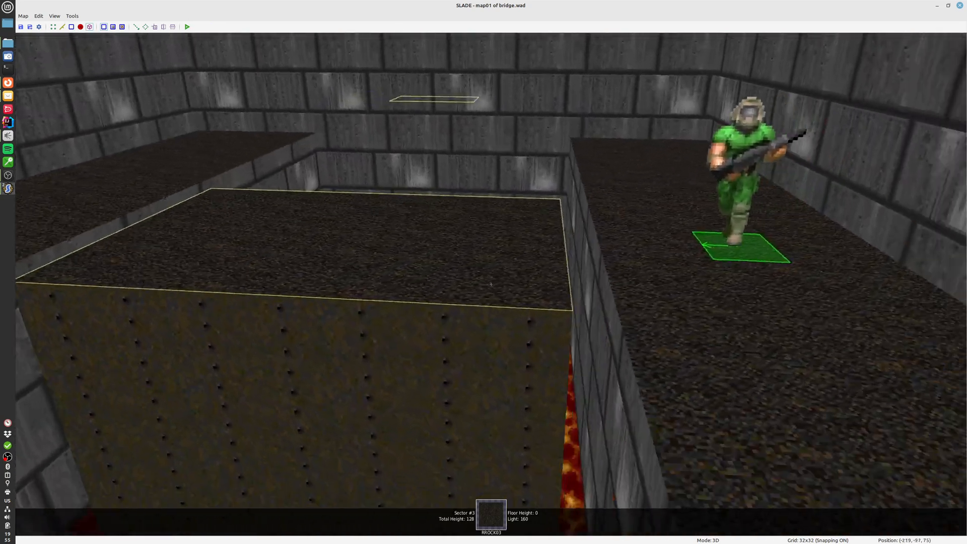
{"action": "key", "text": "a"}
{"action": "key", "text": "a"}
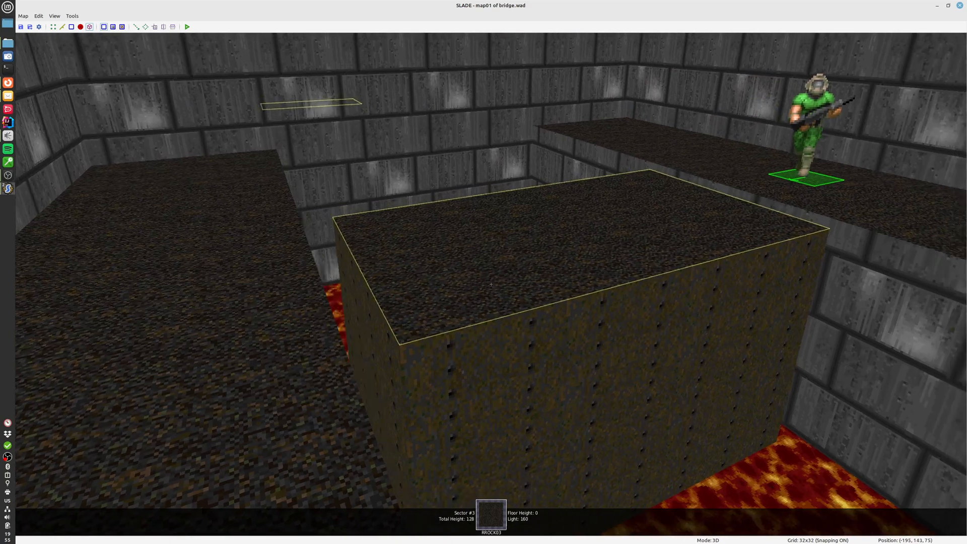
{"action": "key", "text": "d"}
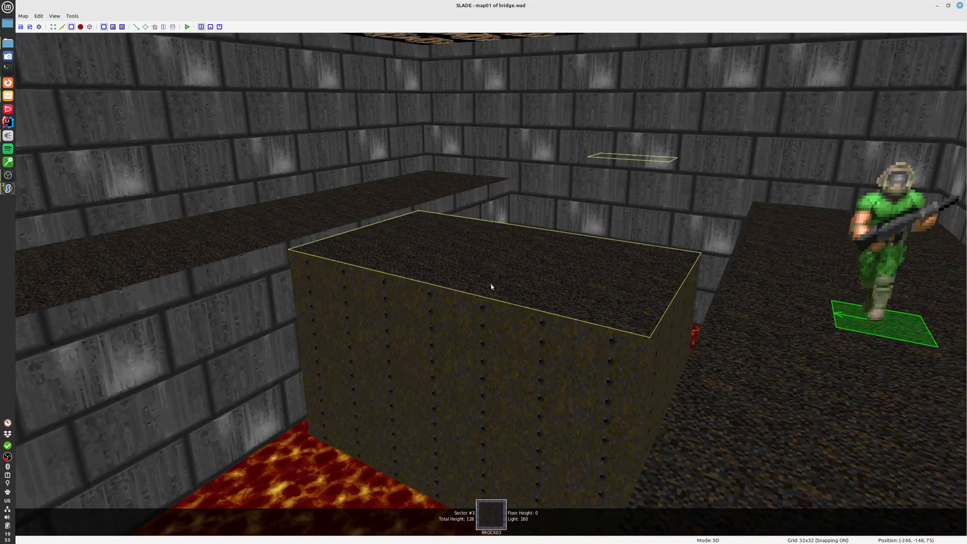
{"action": "key", "text": "q"}
Inspect the front and back side references of the bridge's north edge line
{"action": "key", "text": "l"}
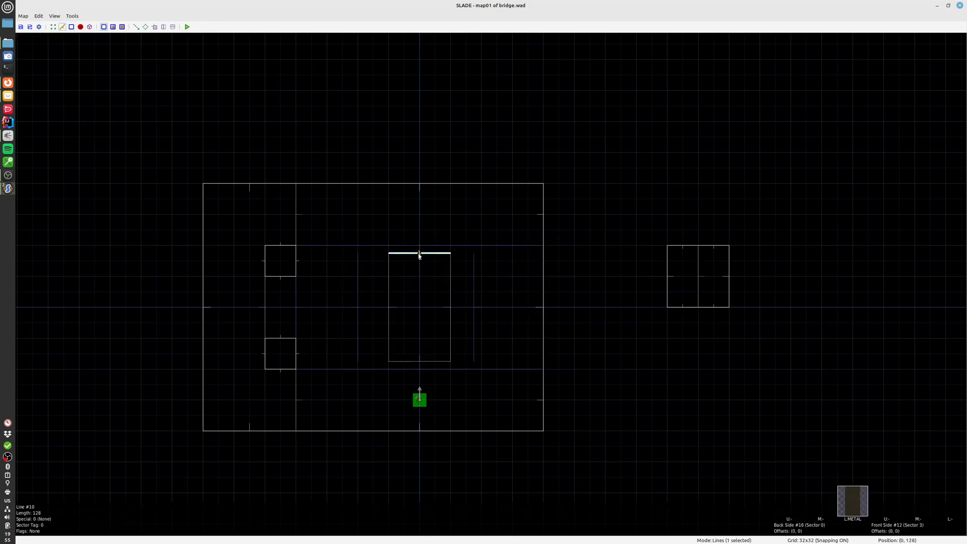
{"action": "double_click", "coordinate": [419, 255]}
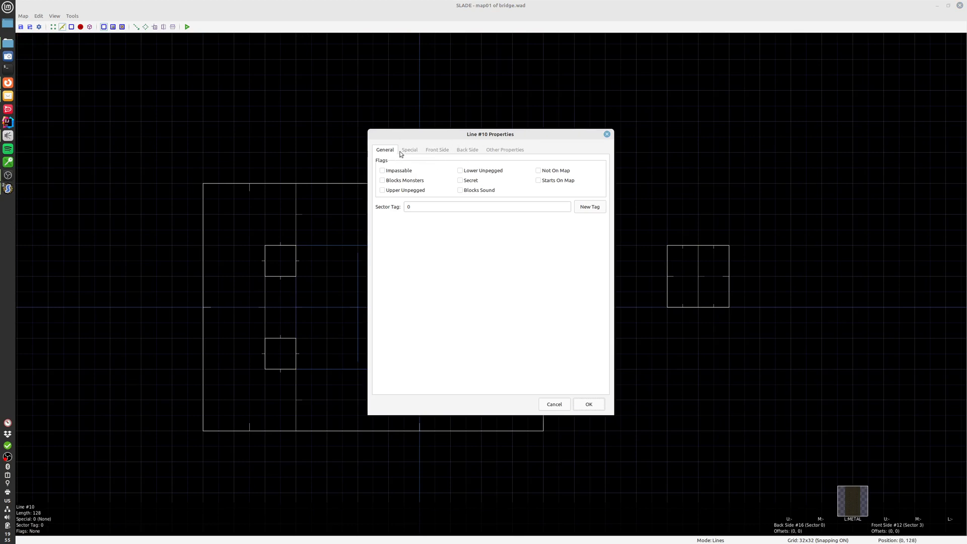
{"action": "left_click", "coordinate": [504, 149]}
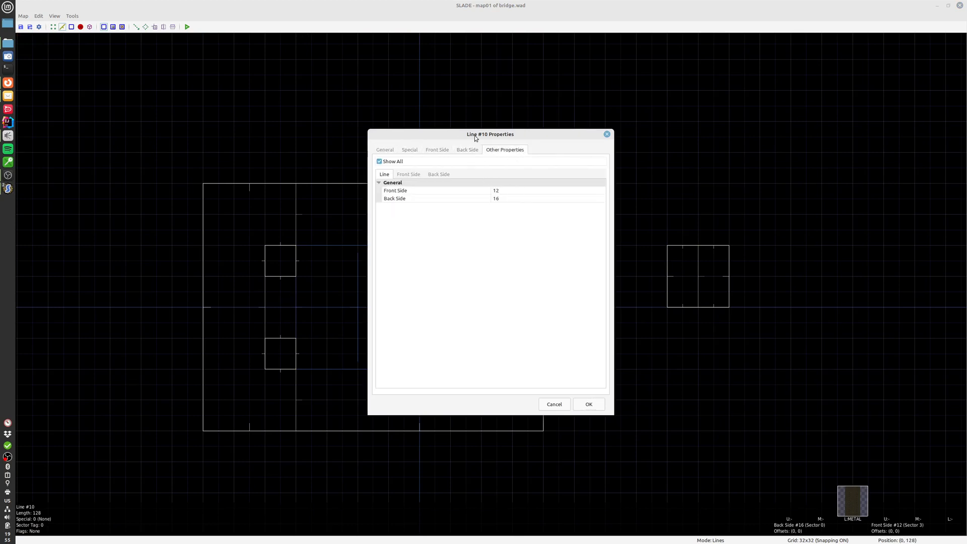
{"action": "left_click_drag", "start_coordinate": [475, 138], "coordinate": [470, 128]}
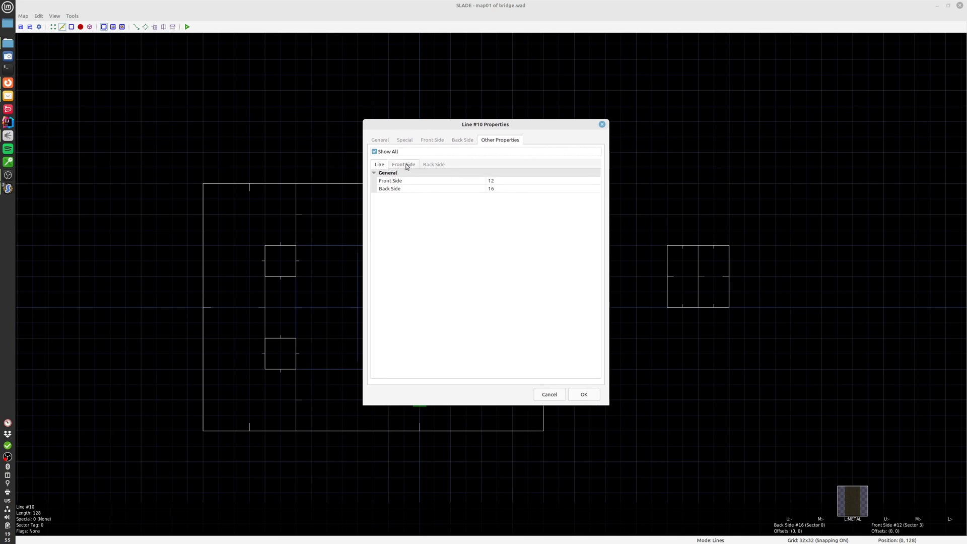
{"action": "key", "text": "Escape"}
Inspect the sector properties of the bridge and of the surrounding lava pit
{"action": "key", "text": "s"}
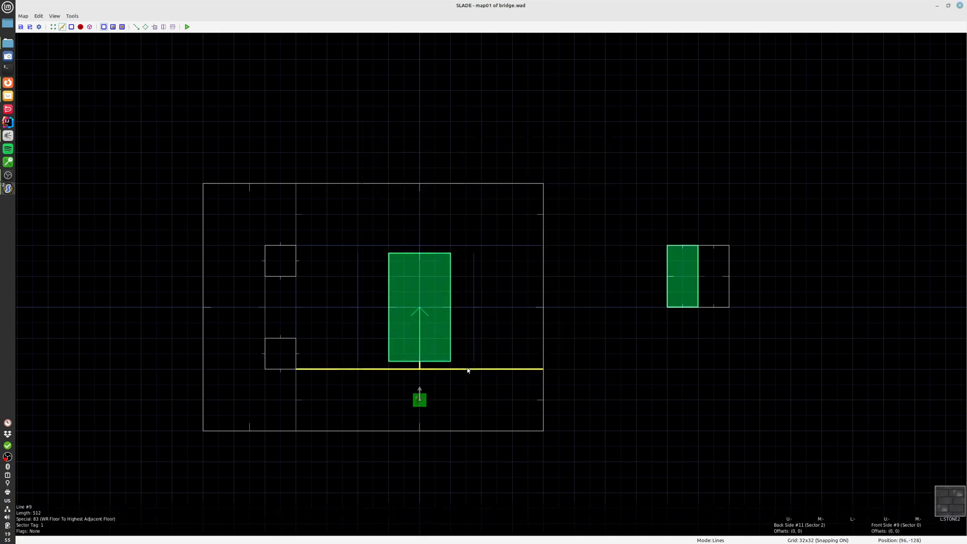
{"action": "double_click", "coordinate": [405, 286]}
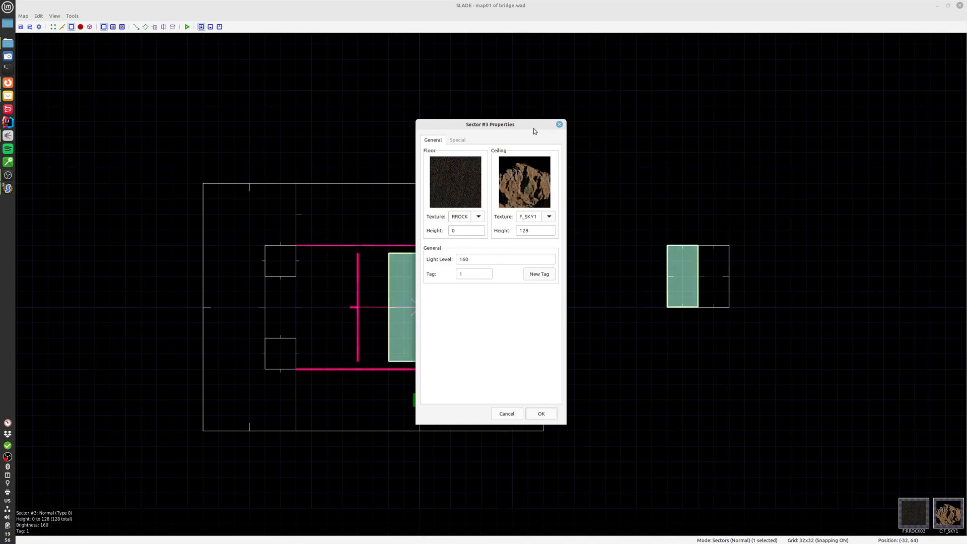
{"action": "left_click", "coordinate": [559, 124]}
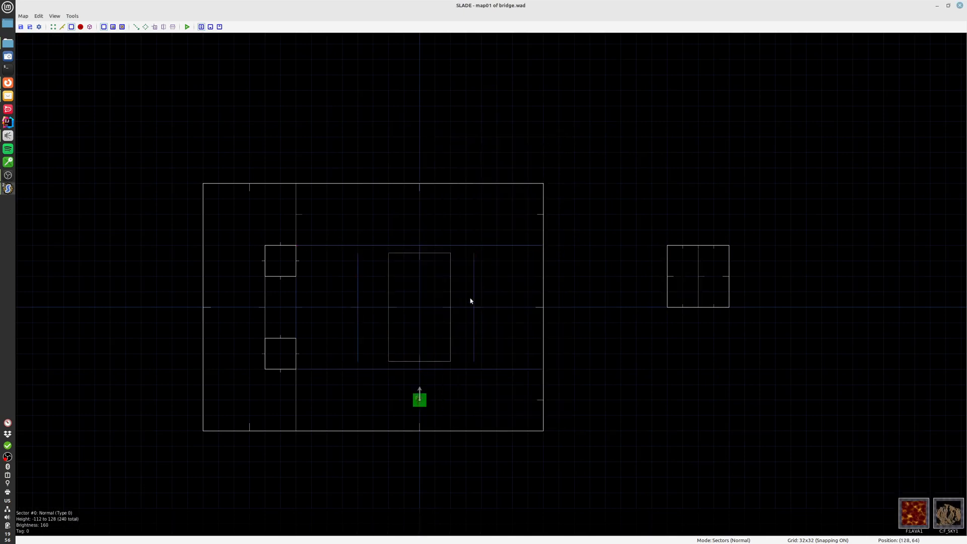
{"action": "double_click", "coordinate": [491, 316]}
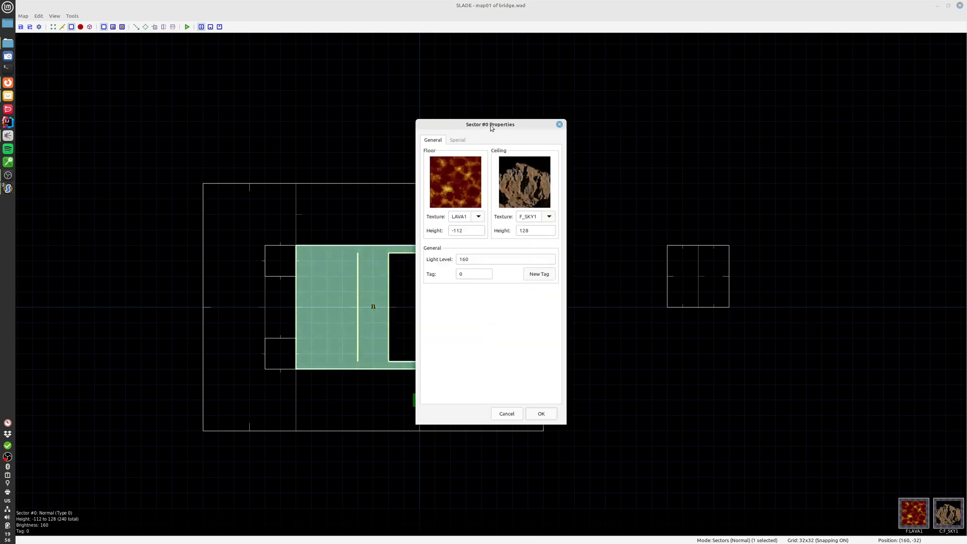
{"action": "left_click", "coordinate": [559, 124]}
Highlight the four outline lines of the bridge, and clear the selection
{"action": "key", "text": "l"}
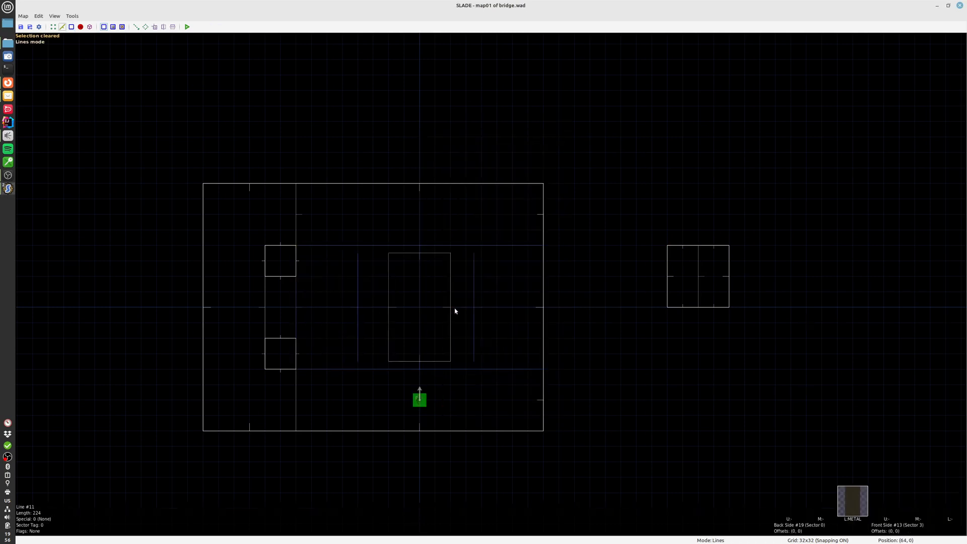
{"action": "left_click", "coordinate": [425, 361]}
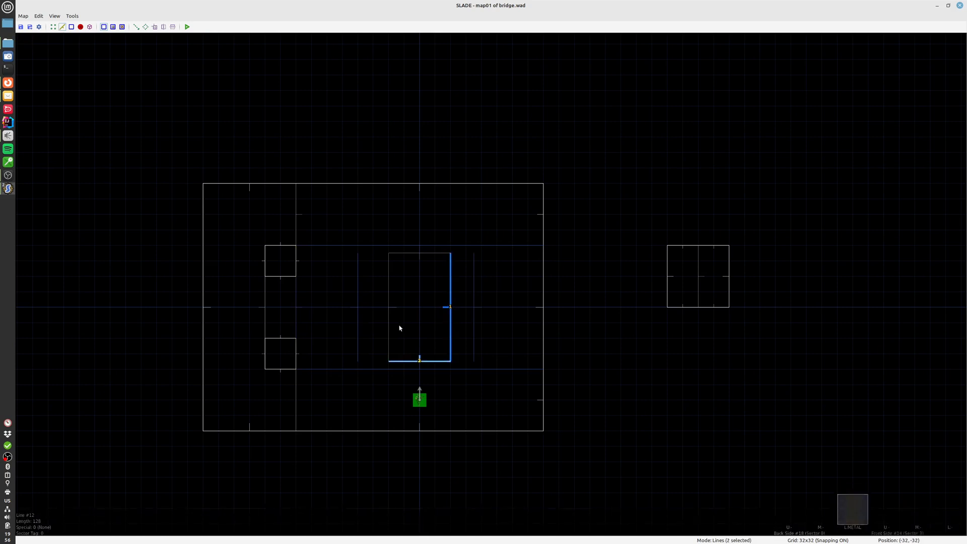
{"action": "left_click", "coordinate": [405, 262]}
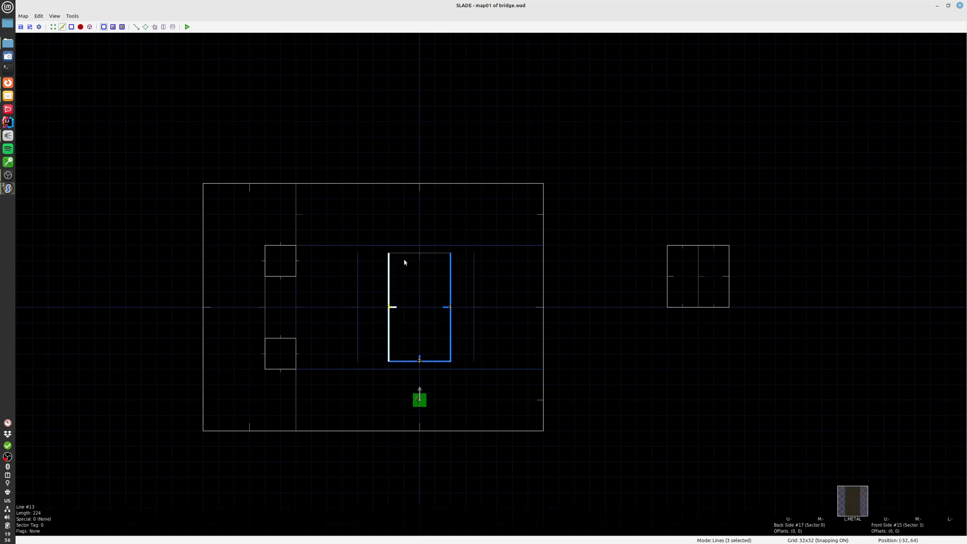
{"action": "left_click", "coordinate": [418, 307]}
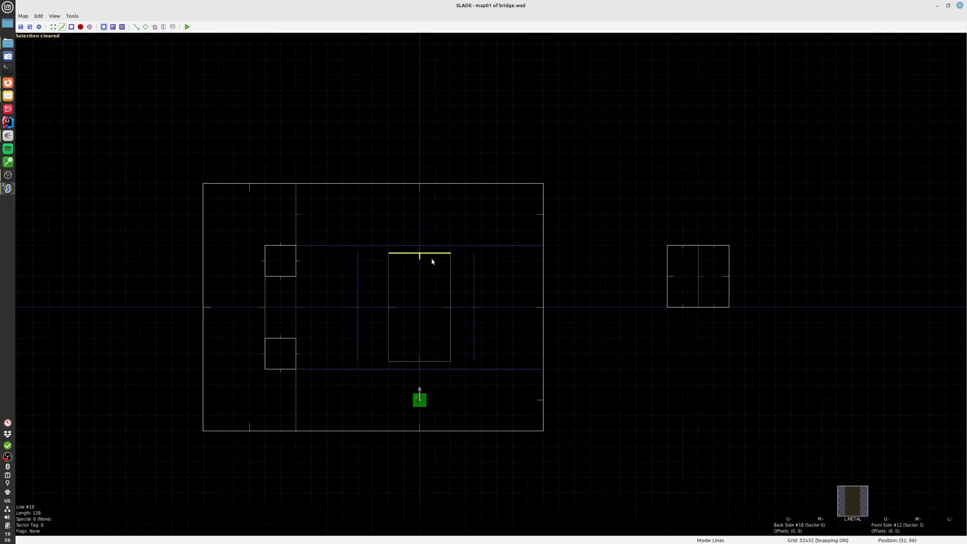
Set the back side sector of the bridge's north edge line to 3
{"action": "double_click", "coordinate": [432, 256]}
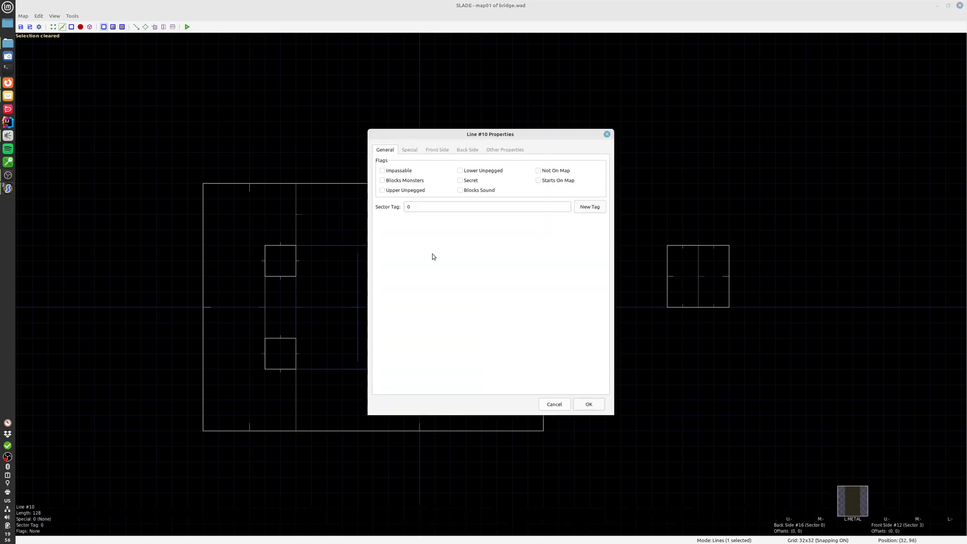
{"action": "left_click", "coordinate": [498, 150]}
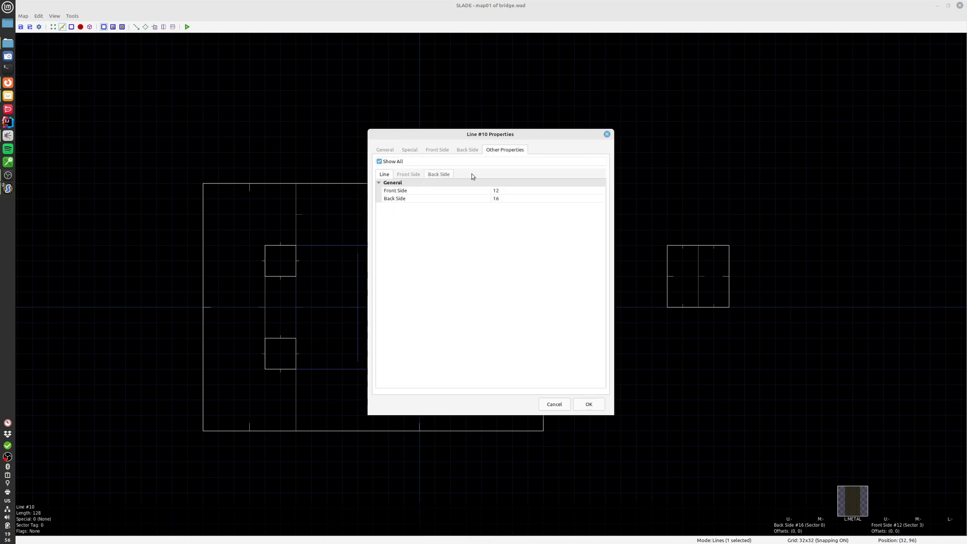
{"action": "left_click_drag", "start_coordinate": [429, 139], "coordinate": [627, 123]}
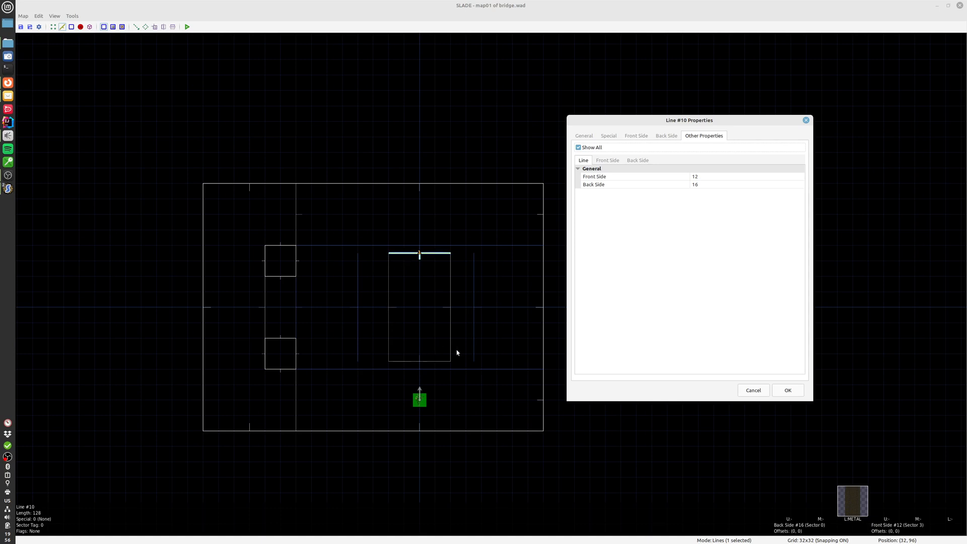
{"action": "left_click_drag", "start_coordinate": [679, 128], "coordinate": [512, 128]}
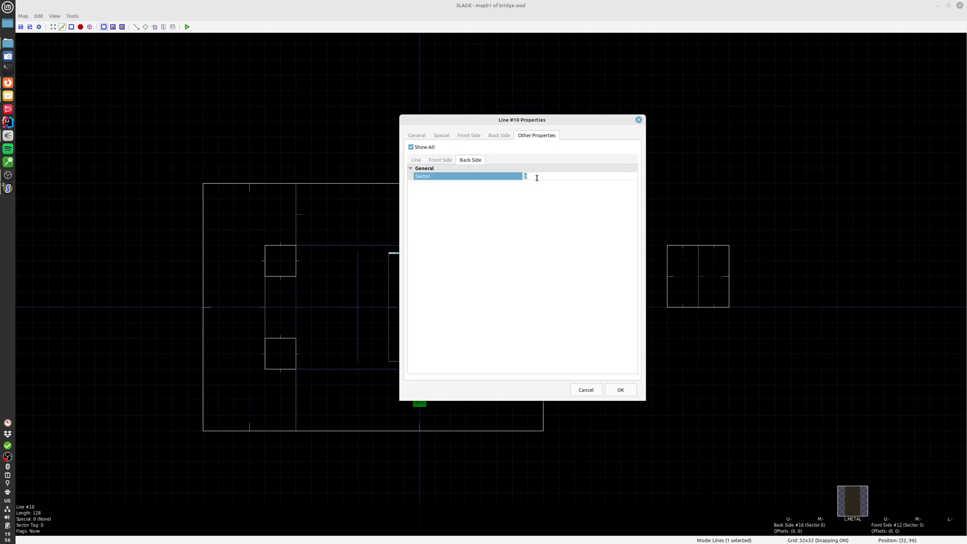
{"action": "left_click", "coordinate": [619, 391]}
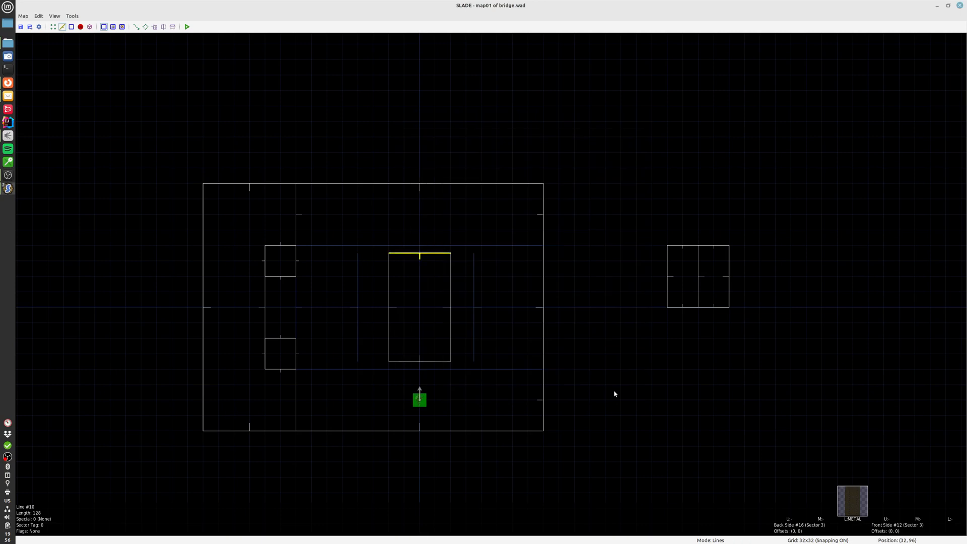
Set the back side sector of the bridge's east, south and west edge lines to 3
{"action": "double_click", "coordinate": [443, 286]}
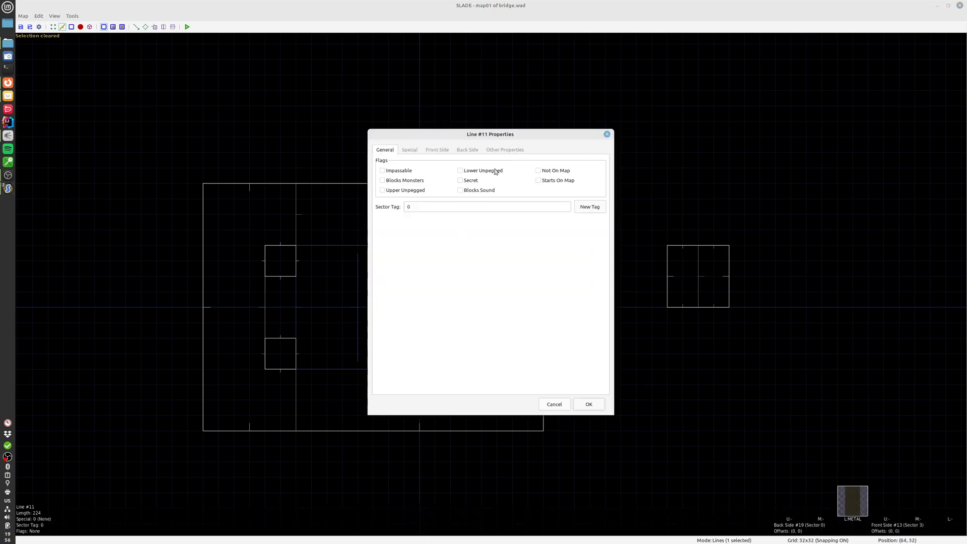
{"action": "left_click", "coordinate": [503, 151]}
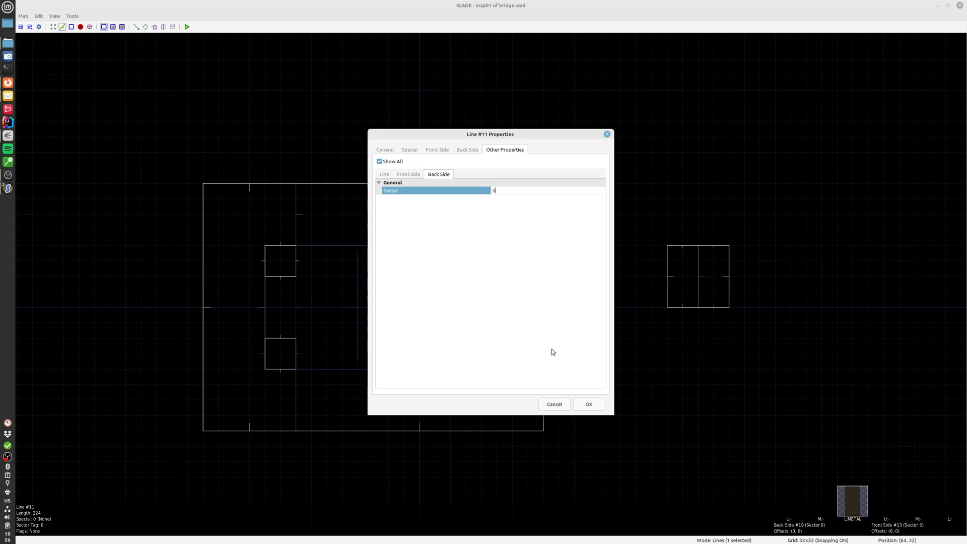
{"action": "left_click", "coordinate": [578, 404]}
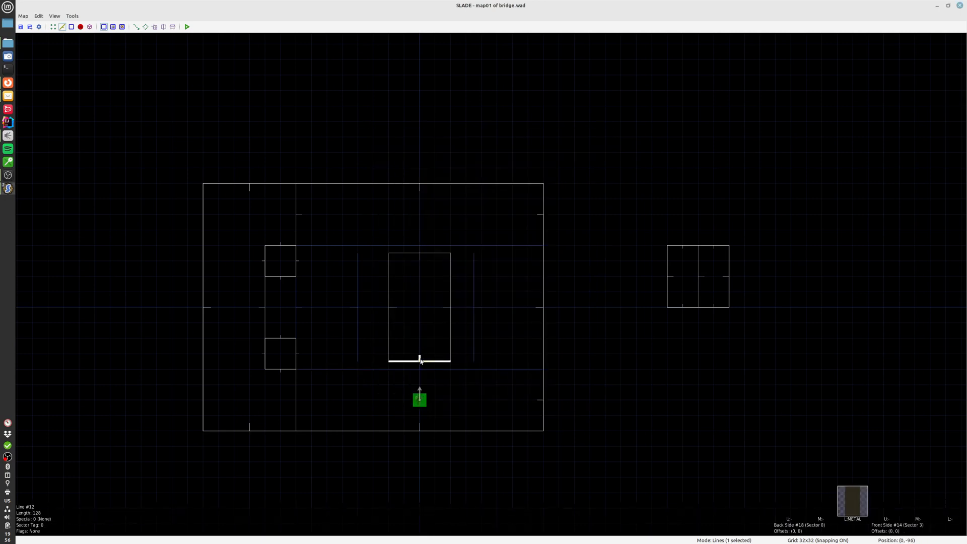
{"action": "double_click", "coordinate": [421, 358]}
{"action": "left_click", "coordinate": [502, 151]}
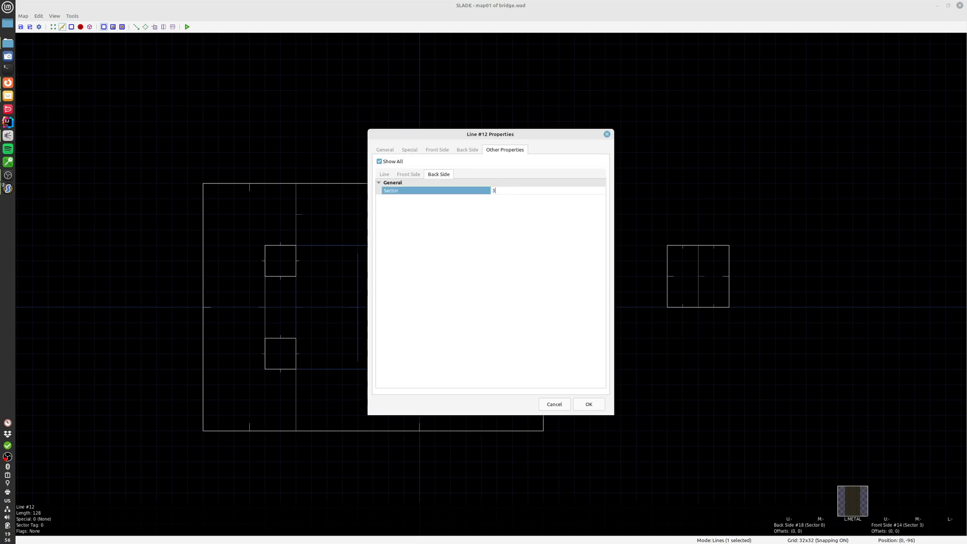
{"action": "left_click", "coordinate": [583, 404]}
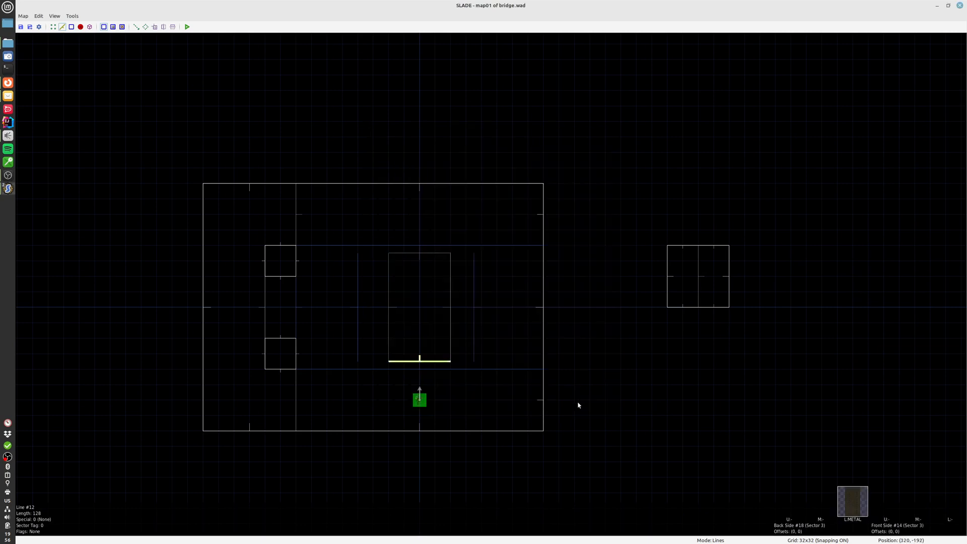
{"action": "double_click", "coordinate": [388, 313]}
{"action": "left_click", "coordinate": [501, 151]}
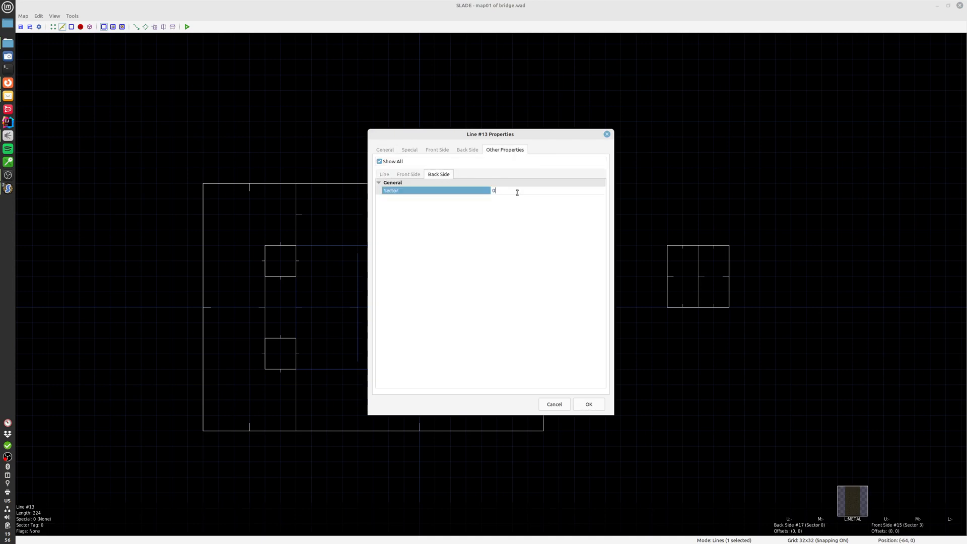
{"action": "left_click", "coordinate": [584, 404]}
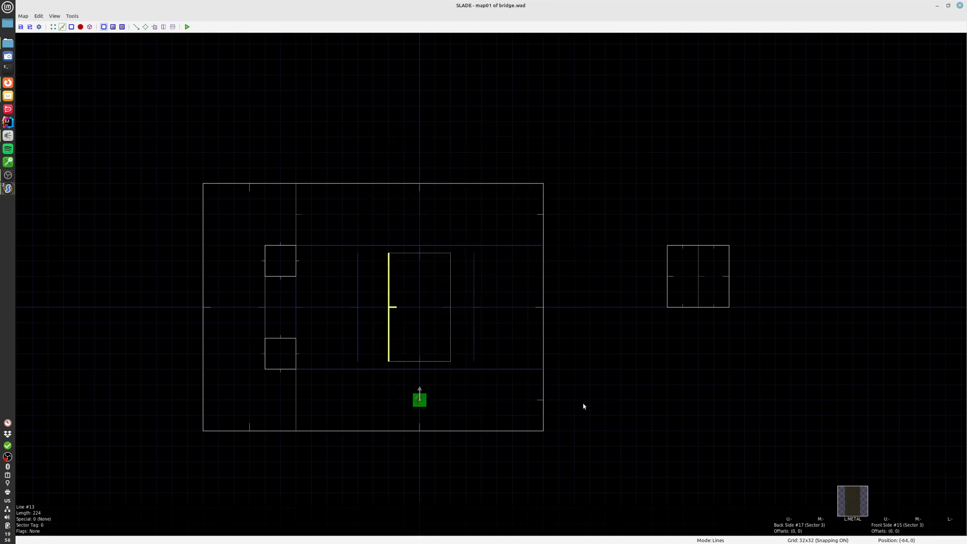
Inspect the back side textures and the sector references of the bridge's east edge line
{"action": "double_click", "coordinate": [447, 329]}
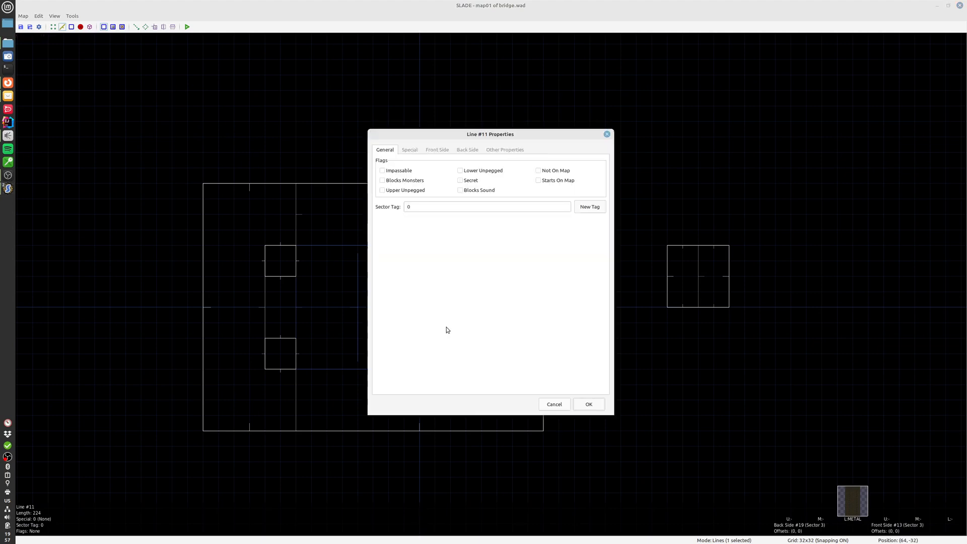
{"action": "left_click", "coordinate": [459, 151]}
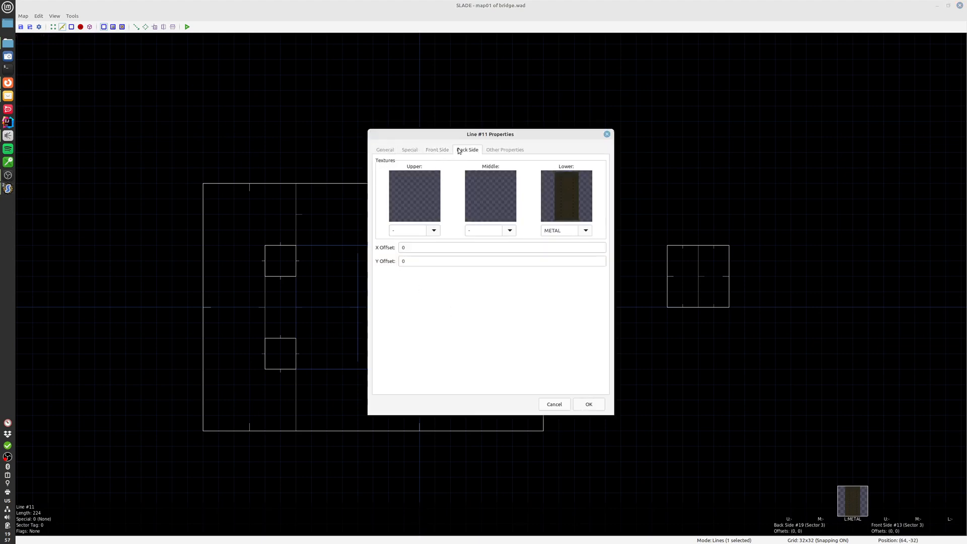
{"action": "left_click", "coordinate": [505, 150]}
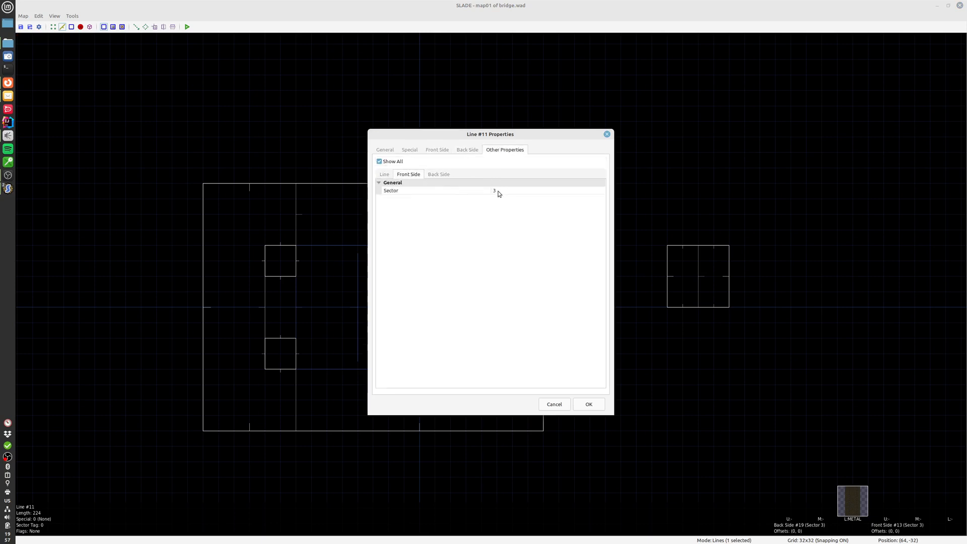
{"action": "left_click", "coordinate": [607, 134]}
Examine the bridge sector and its remote control sector in Sectors mode, and inspect the lava pit in 3D mode
{"action": "key", "text": "s"}
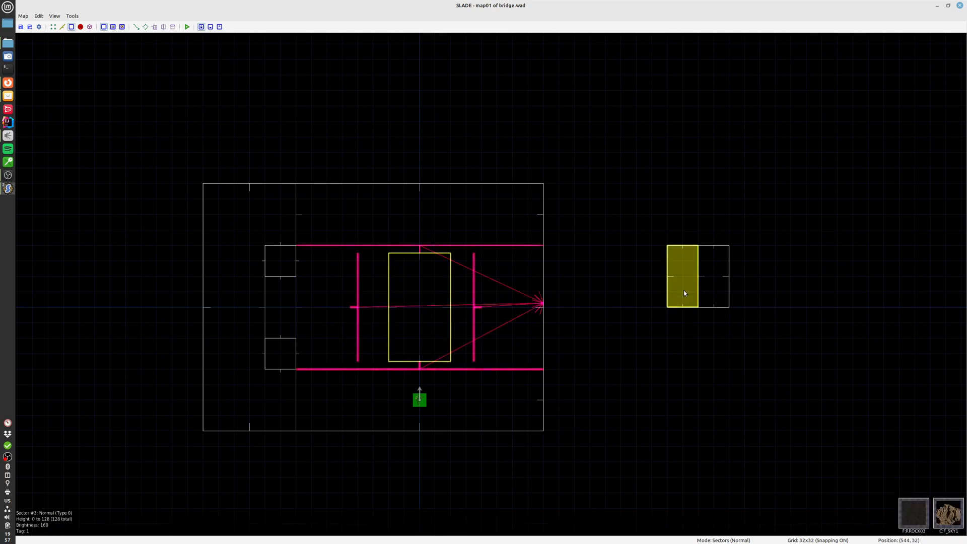
{"action": "key", "text": "q"}
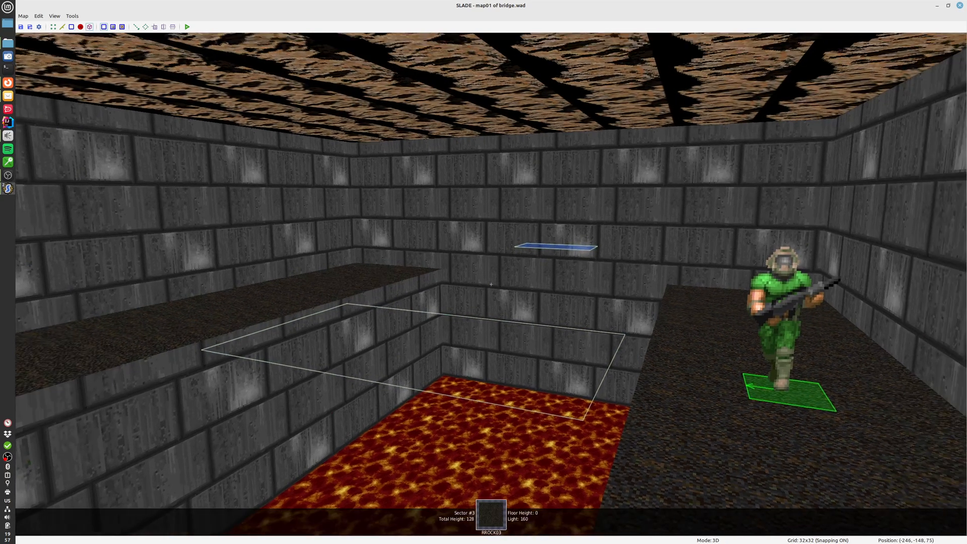
{"action": "key", "text": "c"}
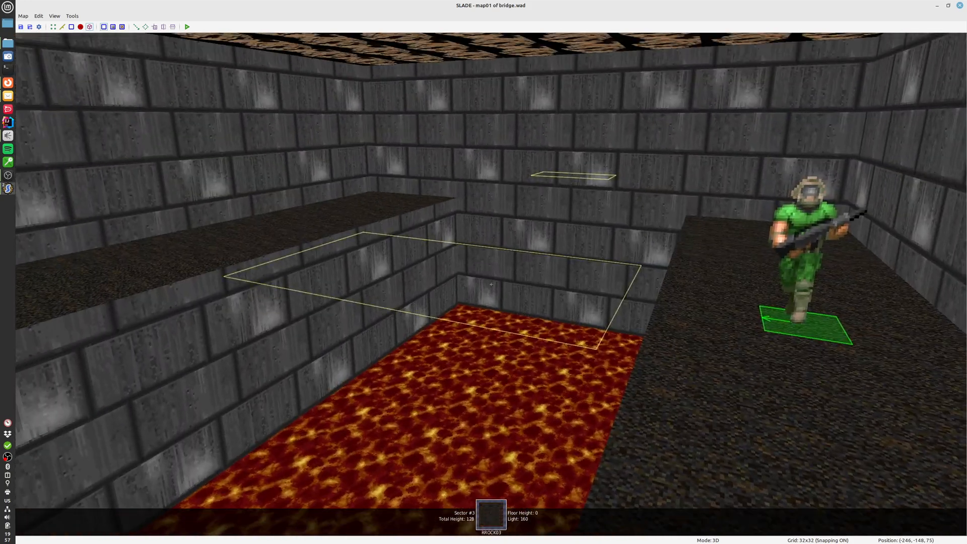
{"action": "left_click", "coordinate": [491, 285]}
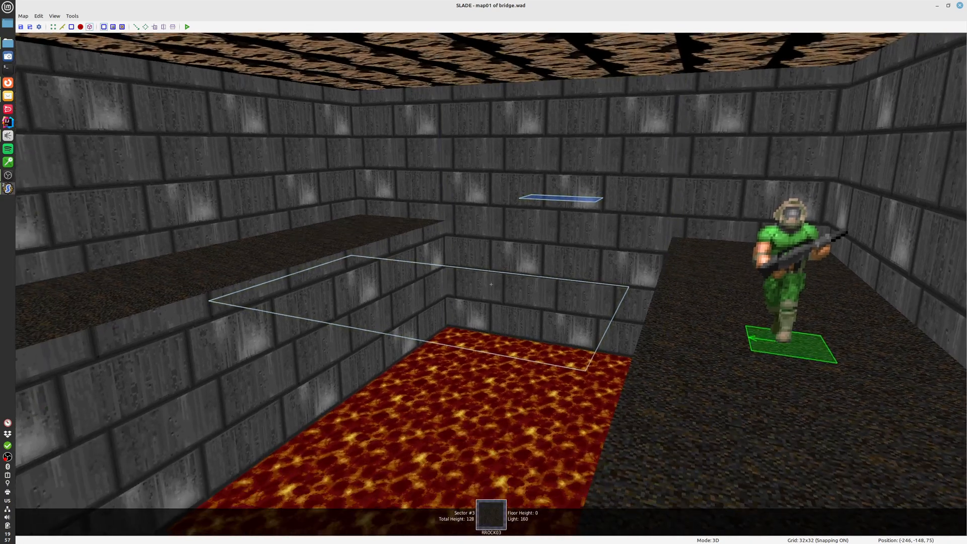
{"action": "key", "text": "c"}
{"action": "key", "text": "q"}
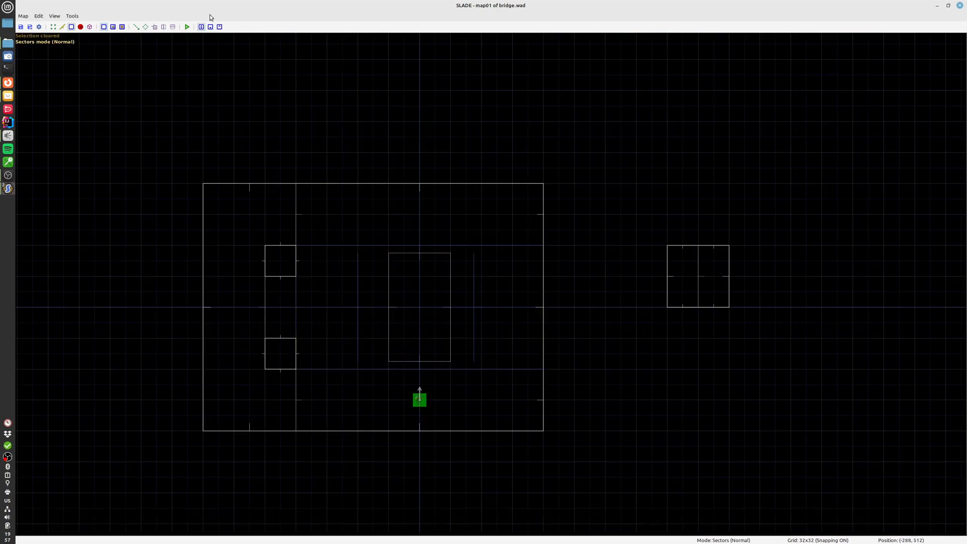
Run the map in PrBoom-Plus and walk across the pit area and down into the lava up to the metal lift
{"action": "left_click", "coordinate": [187, 27]}
{"action": "left_click", "coordinate": [563, 337]}
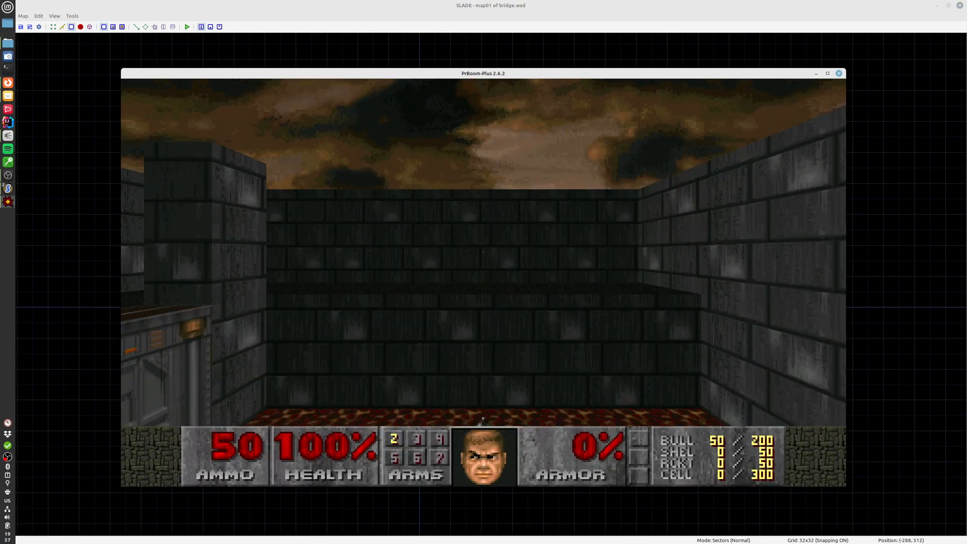
{"action": "key", "text": "s"}
{"action": "key", "text": "w"}
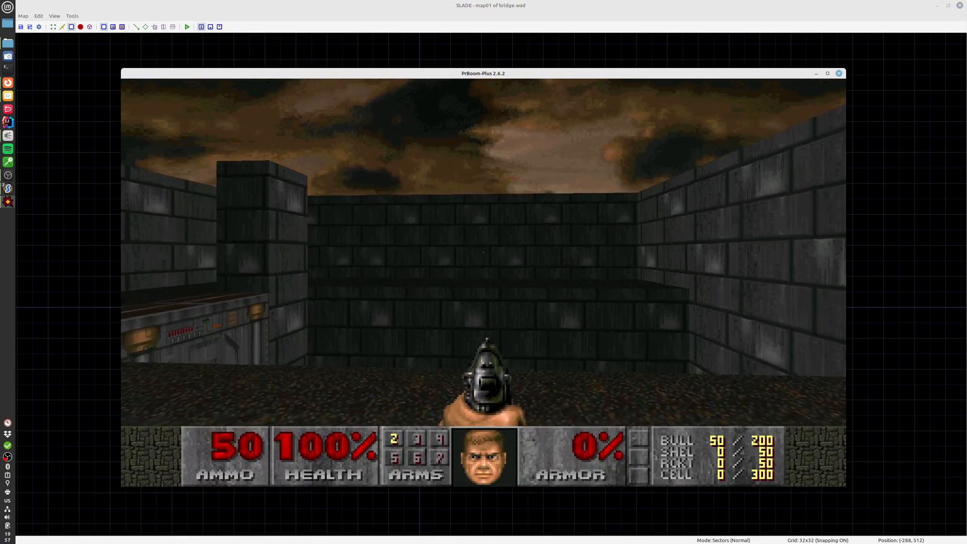
{"action": "key", "text": "w"}
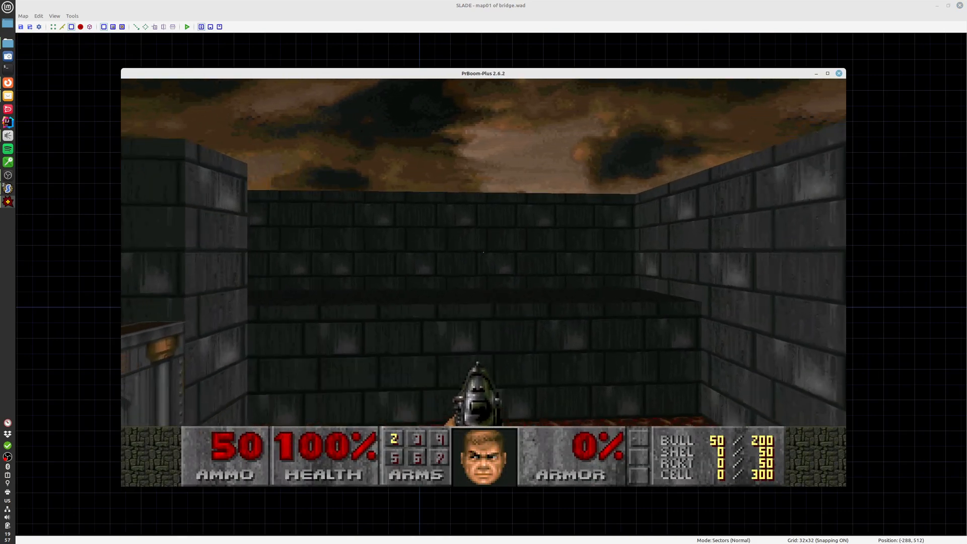
{"action": "key", "text": "w"}
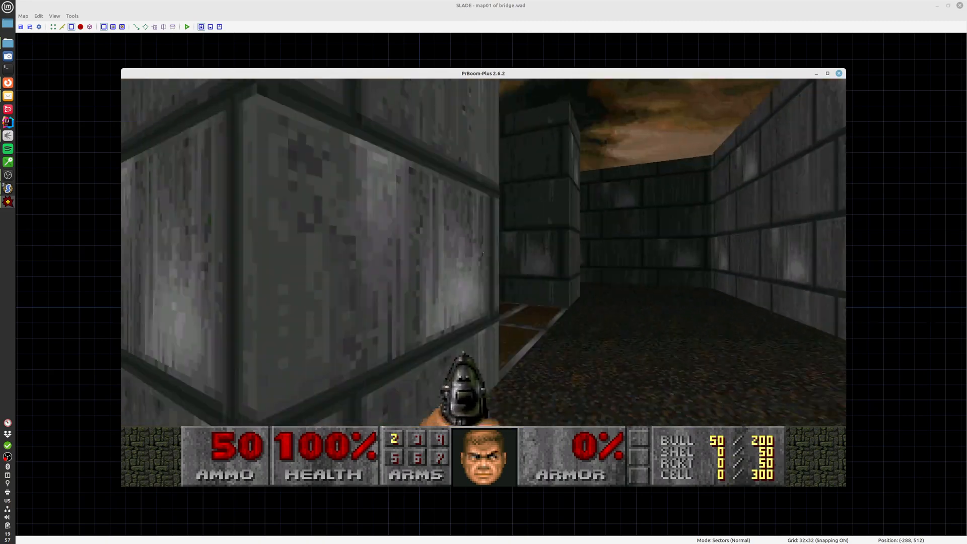
{"action": "key", "text": "w"}
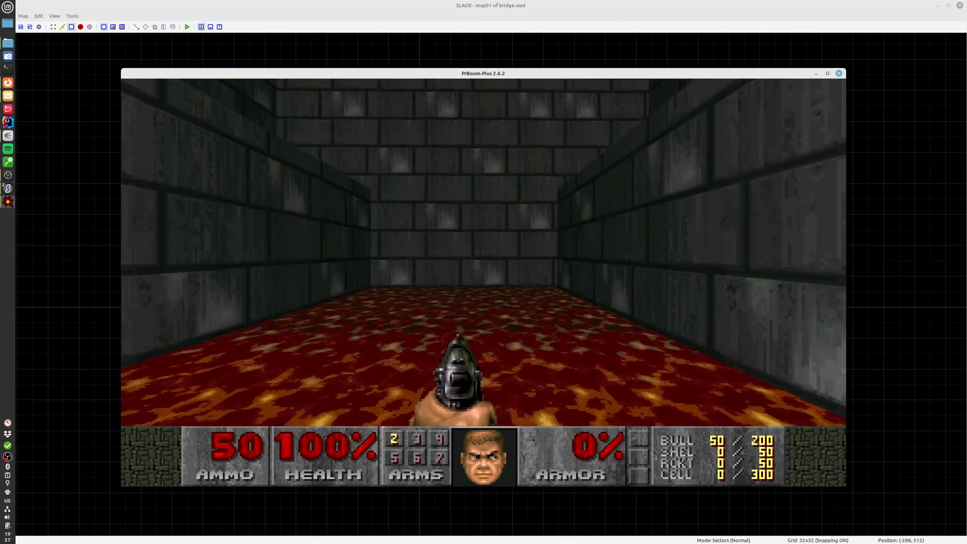
{"action": "key", "text": "w"}
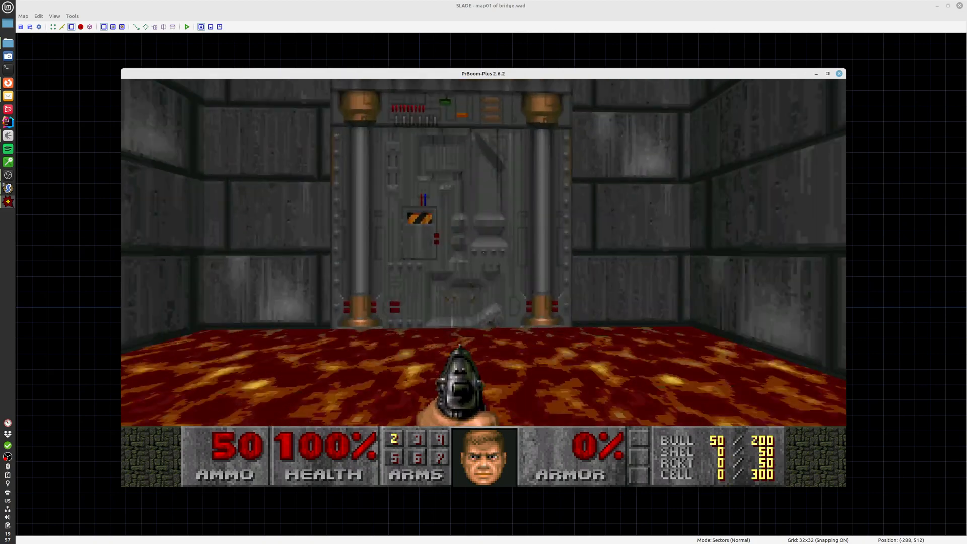
Ride the lift out of the lava pit, view the pit from the ledge, and quit the game
{"action": "key", "text": "space"}
{"action": "key", "text": "s"}
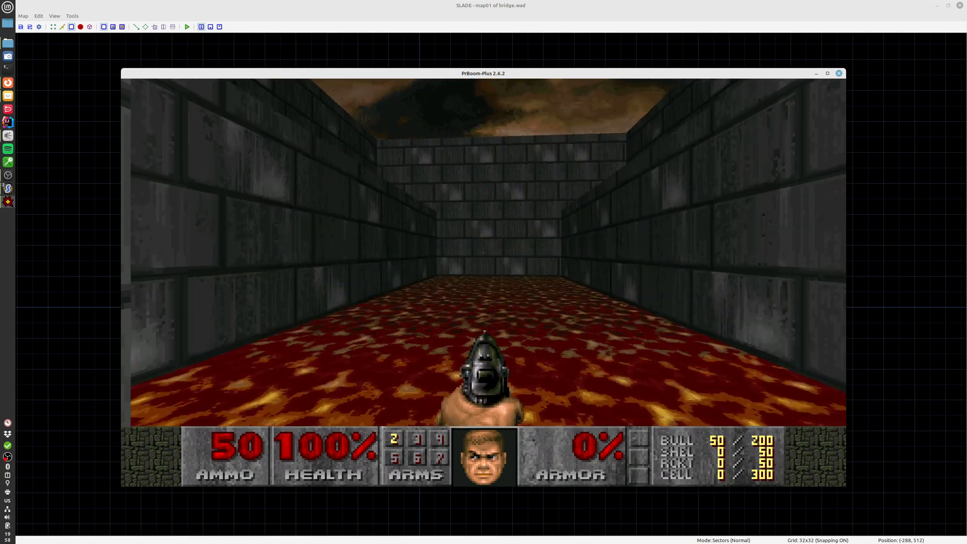
{"action": "key", "text": "s"}
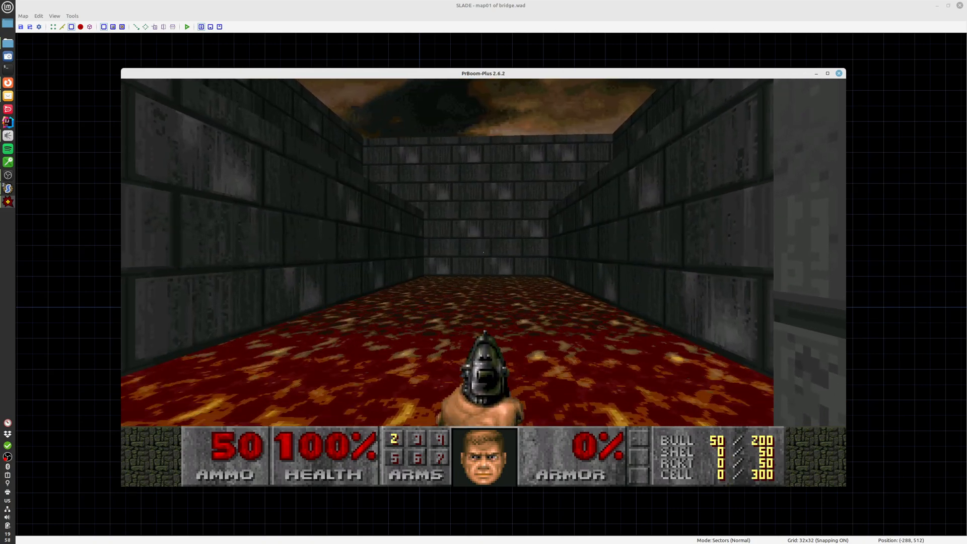
{"action": "key", "text": "d"}
{"action": "key", "text": "w"}
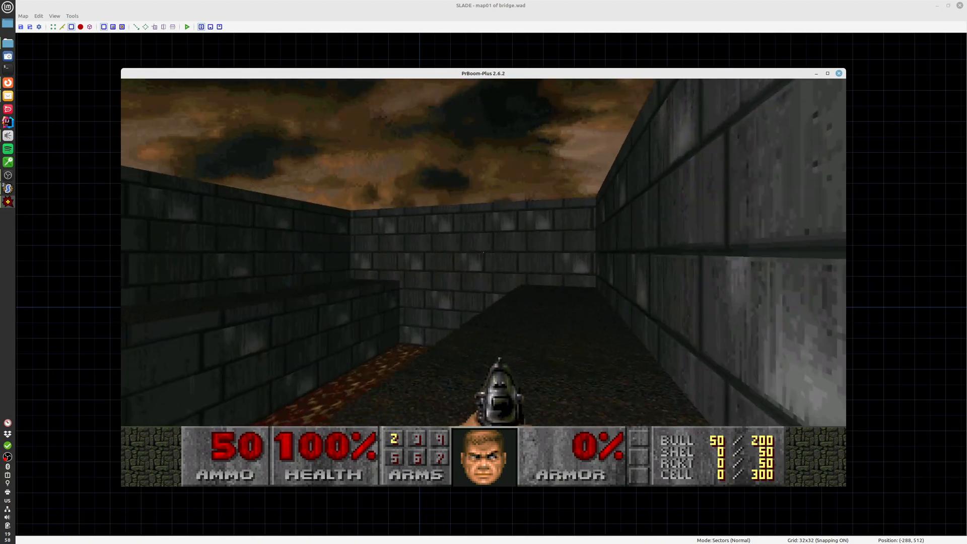
{"action": "key", "text": "w"}
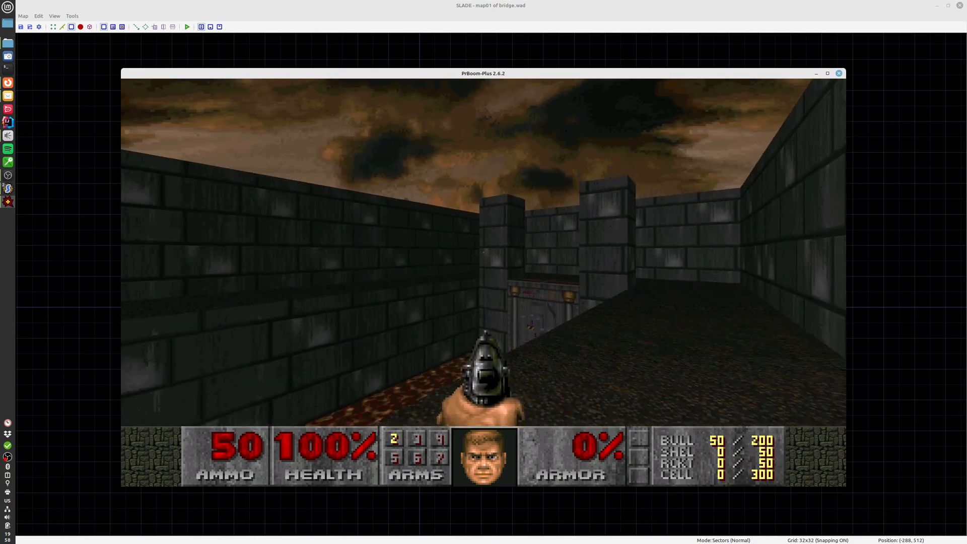
{"action": "key", "text": "F10"}
{"action": "key", "text": "y"}
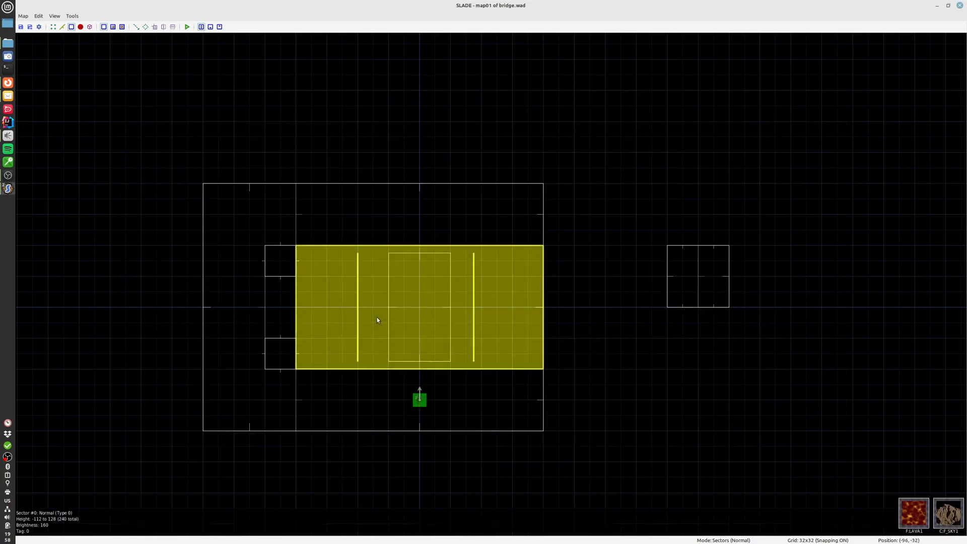
Reduce the grid size to 16x16 for placing things on the bridge
{"action": "scroll", "coordinate": [400, 274], "scroll_direction": "up", "scroll_amount": 1}
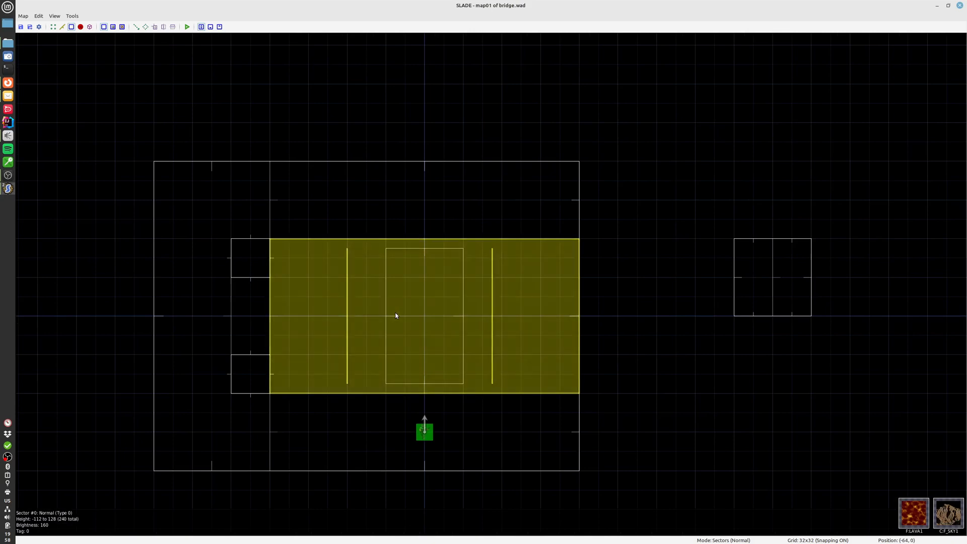
{"action": "key", "text": "alt+shift"}
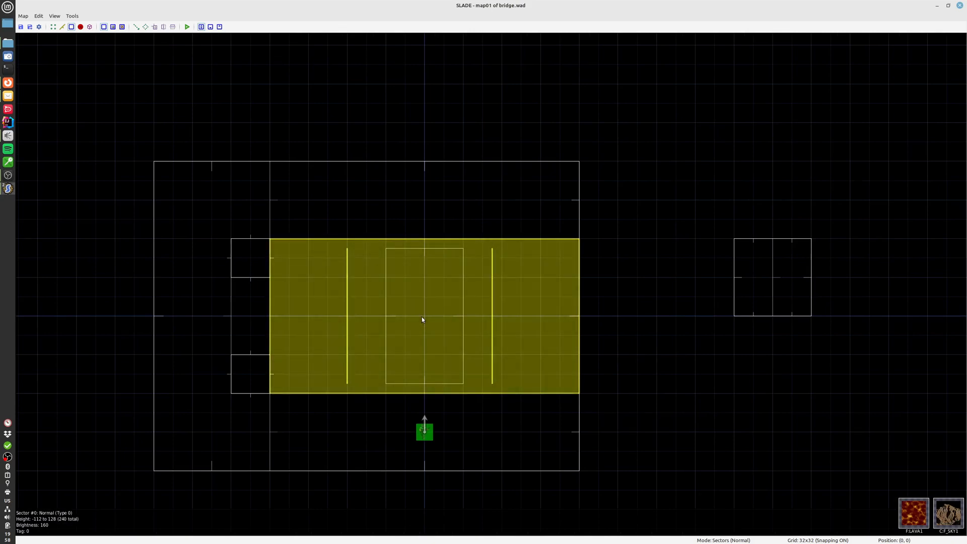
{"action": "key", "text": "alt+shift"}
{"action": "middle_click_drag", "start_coordinate": [414, 290], "coordinate": [422, 314]}
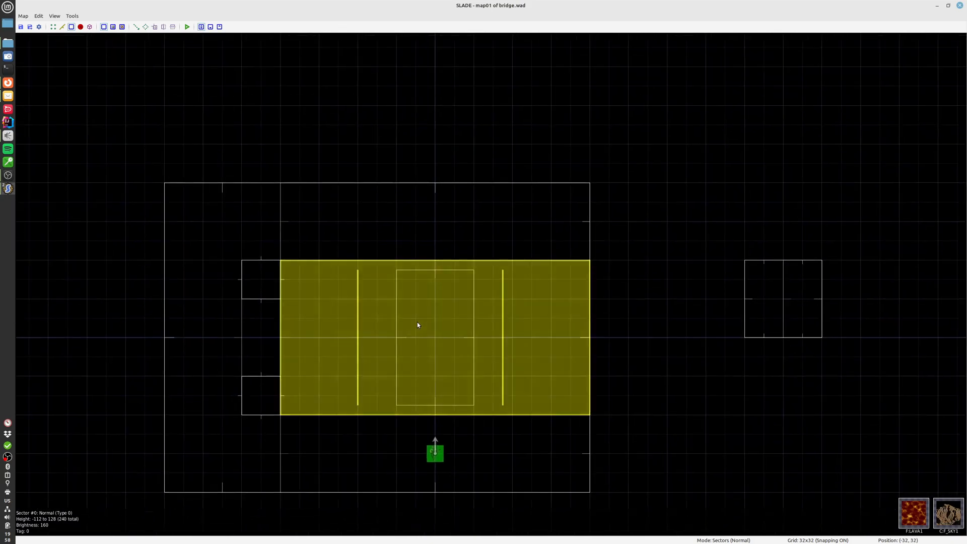
{"action": "key", "text": "]"}
Place Short Red Torches in the bridge's northwest corner at (-48, 96) and southeast corner at (48, -96), and view them in 3D
{"action": "key", "text": "t"}
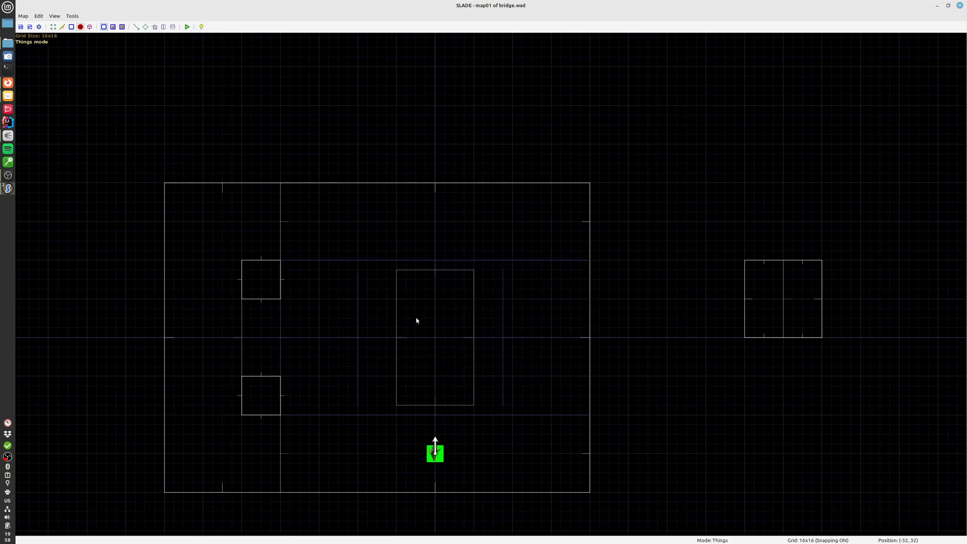
{"action": "key", "text": "Insert"}
{"action": "double_click", "coordinate": [407, 284]}
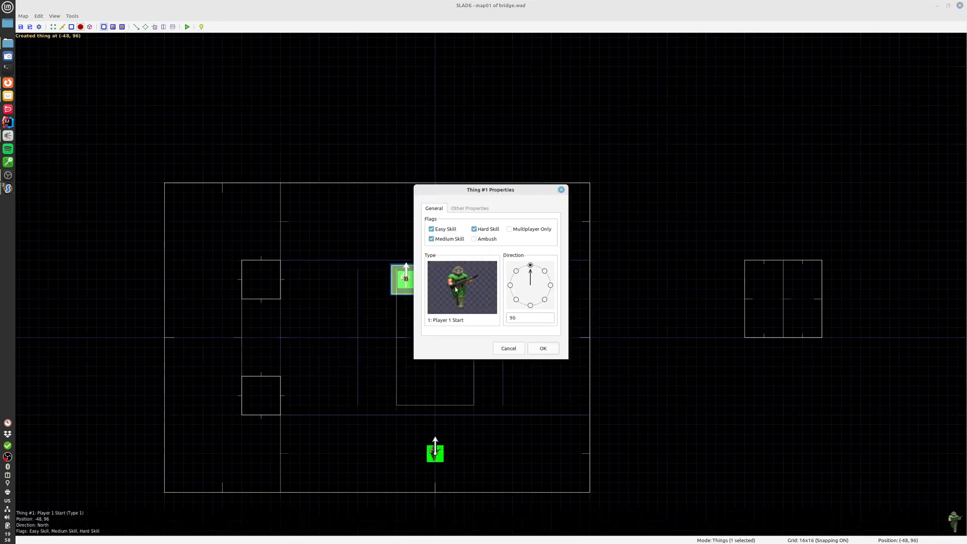
{"action": "left_click", "coordinate": [455, 286]}
{"action": "left_click", "coordinate": [307, 151]}
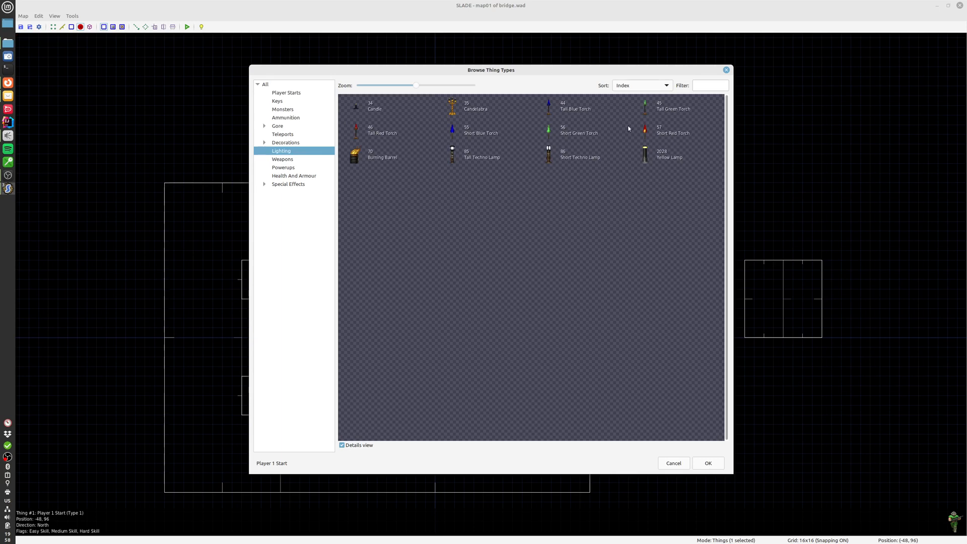
{"action": "double_click", "coordinate": [663, 136]}
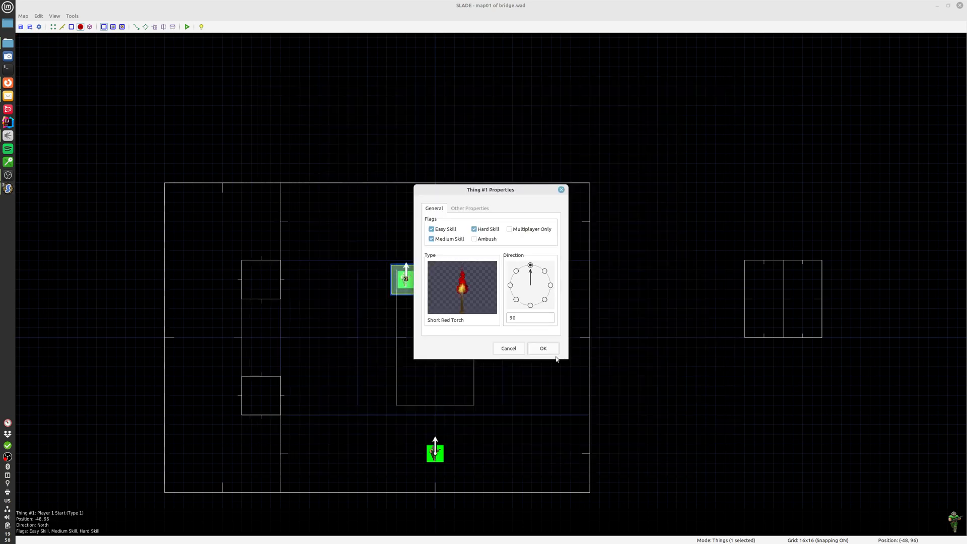
{"action": "left_click", "coordinate": [543, 348]}
{"action": "key", "text": "Insert"}
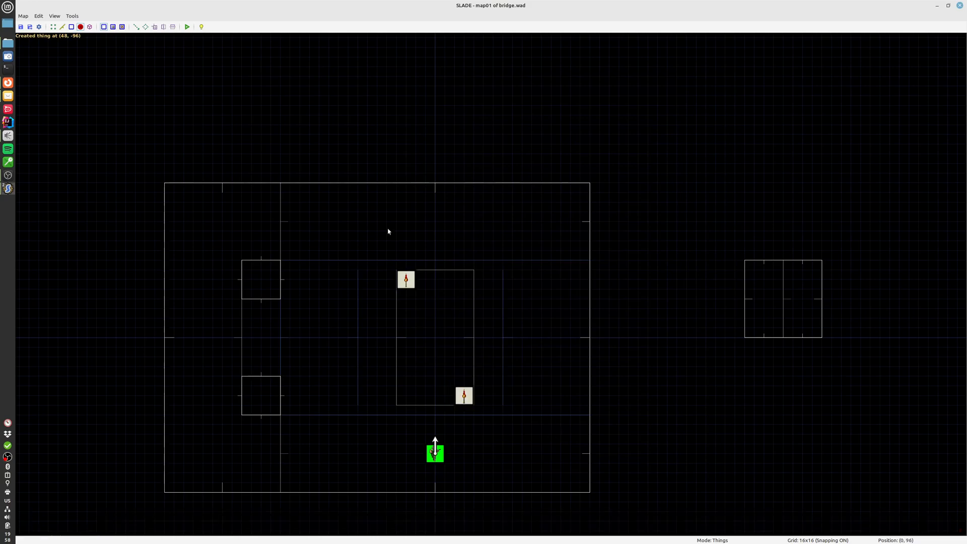
{"action": "key", "text": "q"}
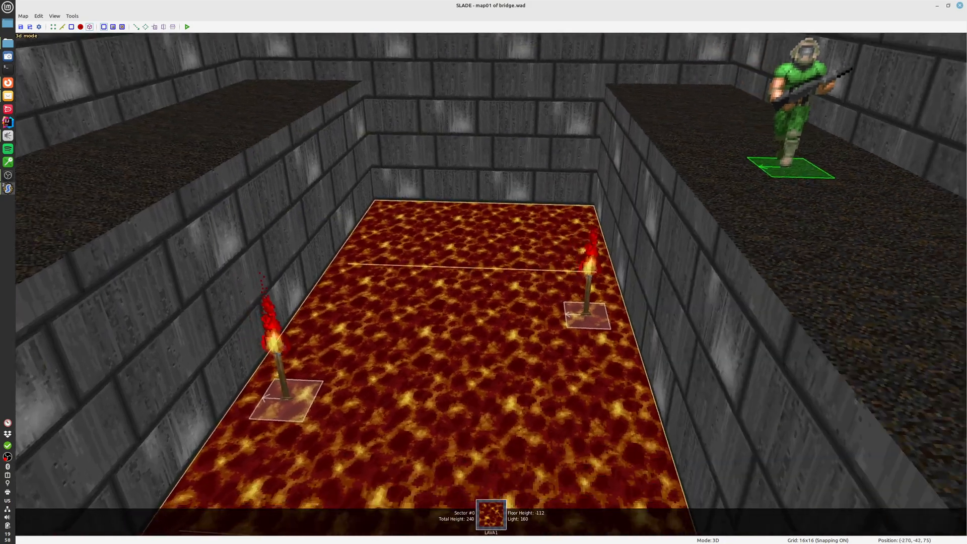
View the two torches over the lava pit in 3D and run the map in PrBoom-Plus
{"action": "key", "text": "s"}
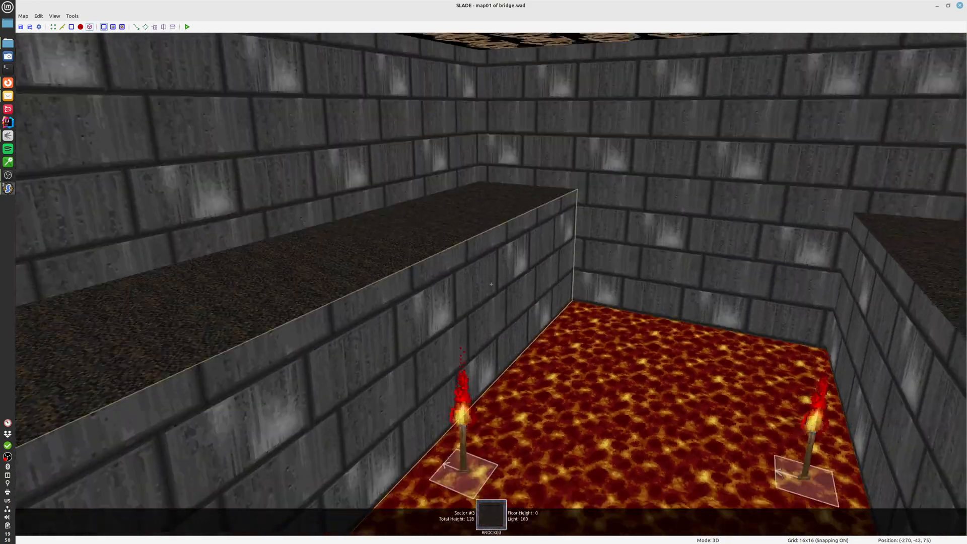
{"action": "key", "text": "d"}
{"action": "key", "text": "w"}
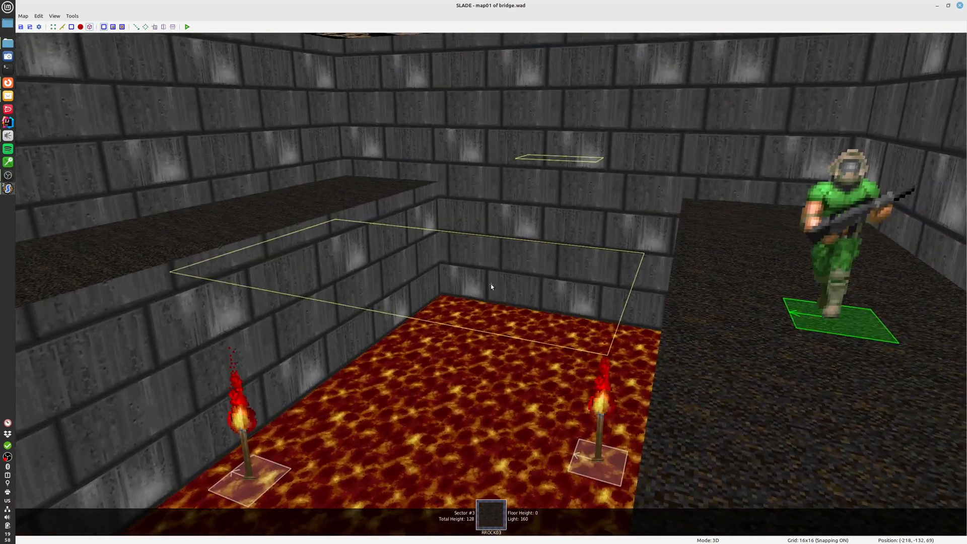
{"action": "key", "text": "q"}
{"action": "left_click", "coordinate": [187, 26]}
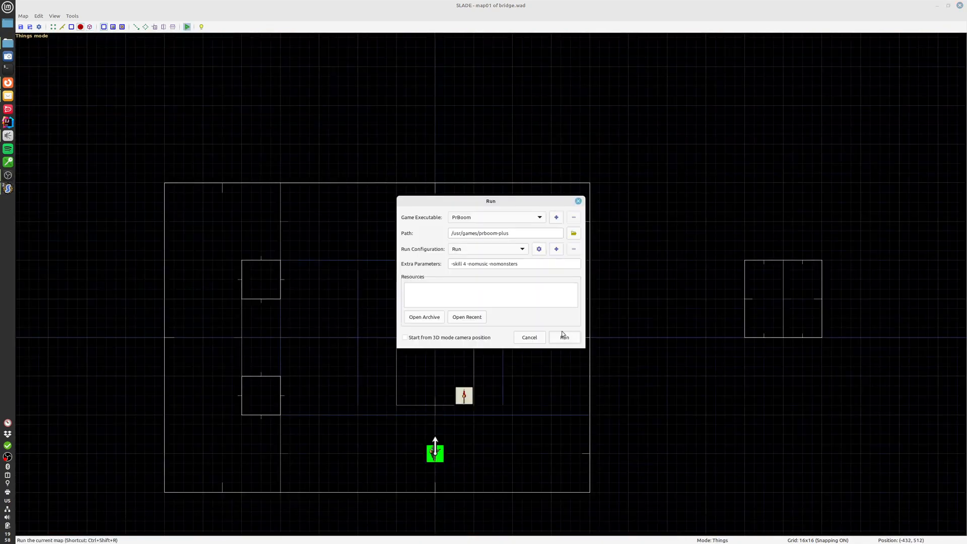
{"action": "left_click", "coordinate": [561, 333]}
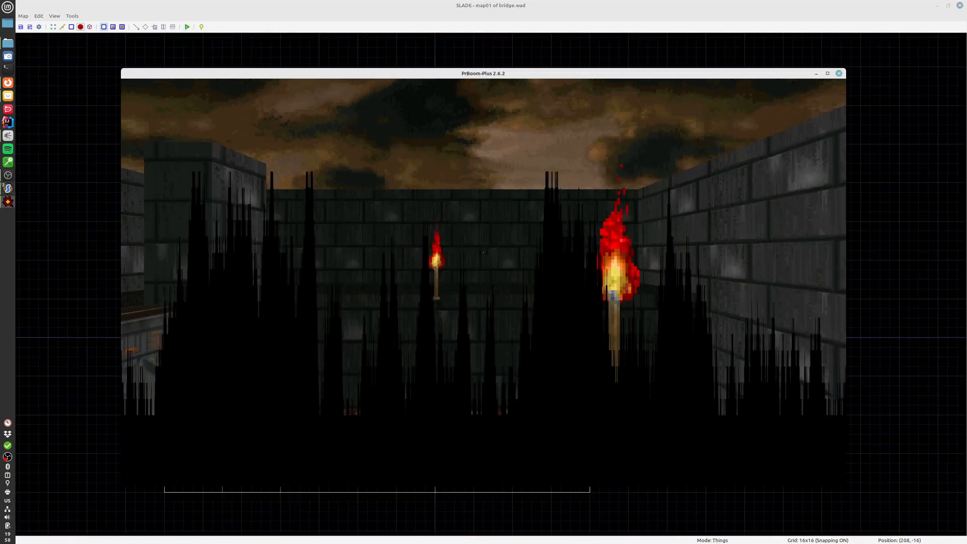
Walk around the pit to view the torches from several sides, and go down onto the lava floor
{"action": "key", "text": "w"}
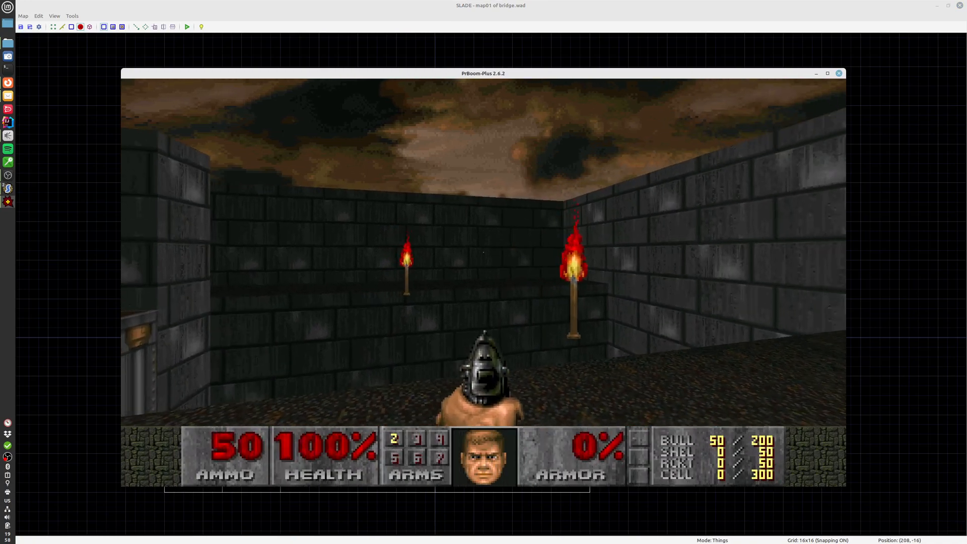
{"action": "key", "text": "w"}
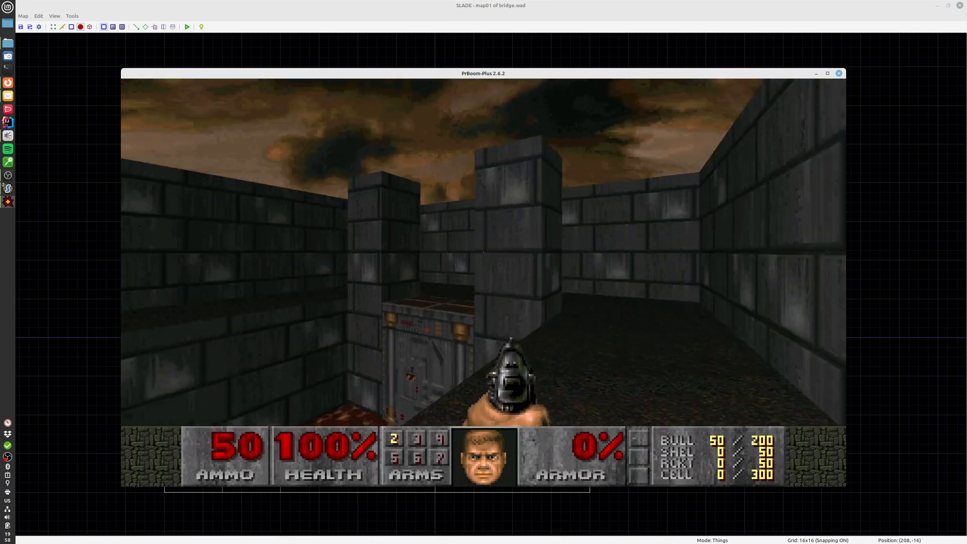
{"action": "key", "text": "w"}
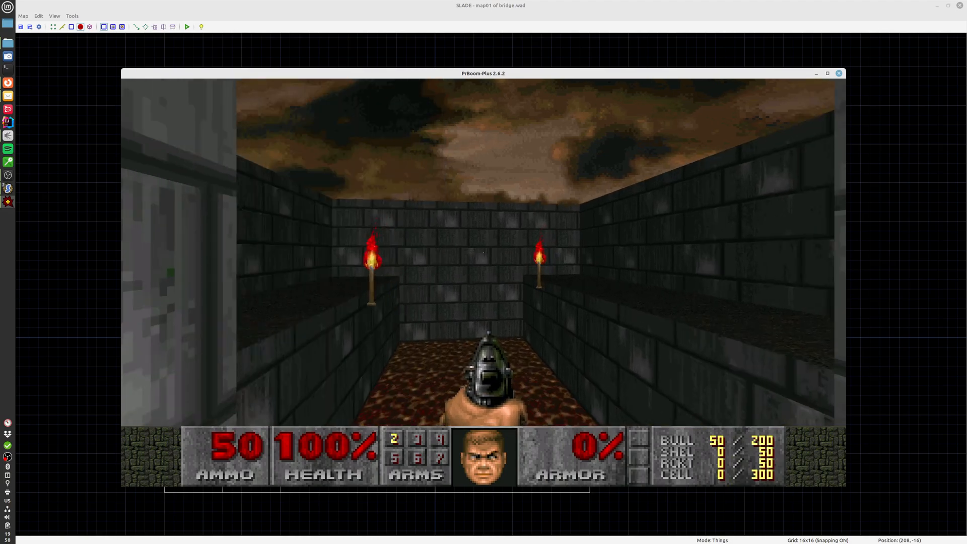
{"action": "key", "text": "w"}
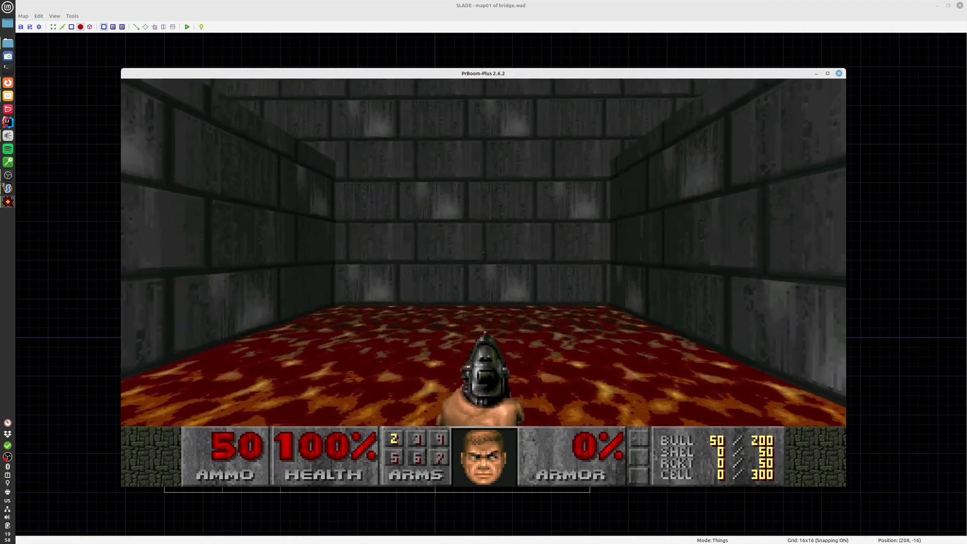
{"action": "key", "text": "w"}
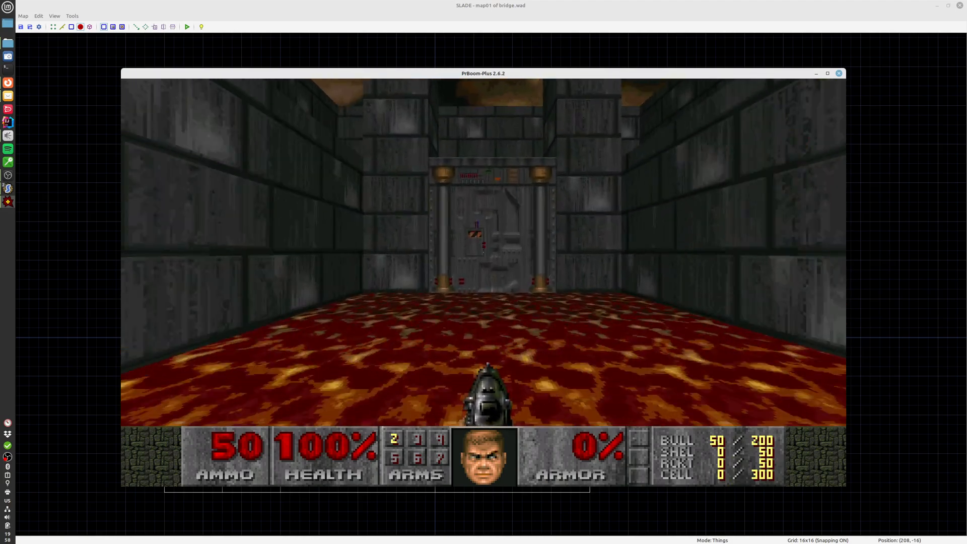
Return to the ledge, view both torches from there, and quit the game
{"action": "key", "text": "w"}
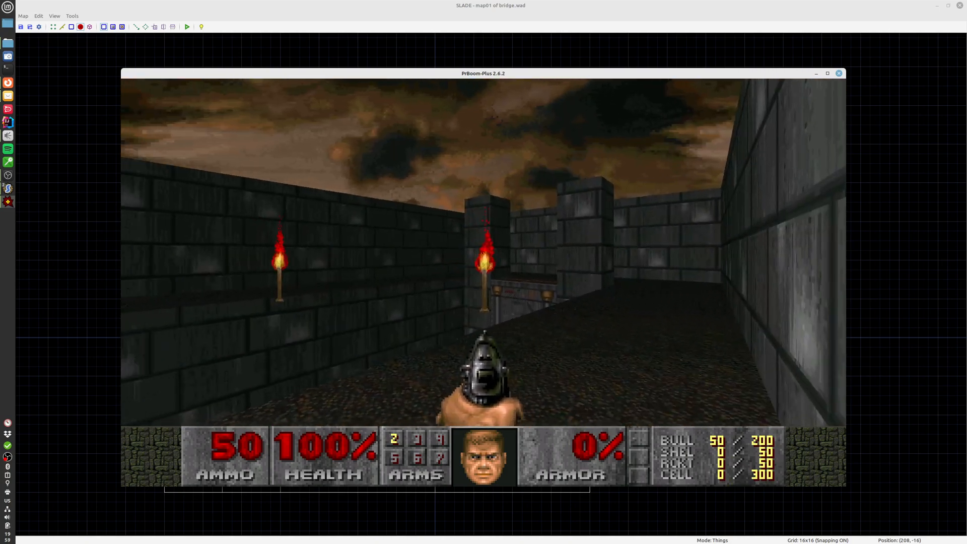
{"action": "key", "text": "a"}
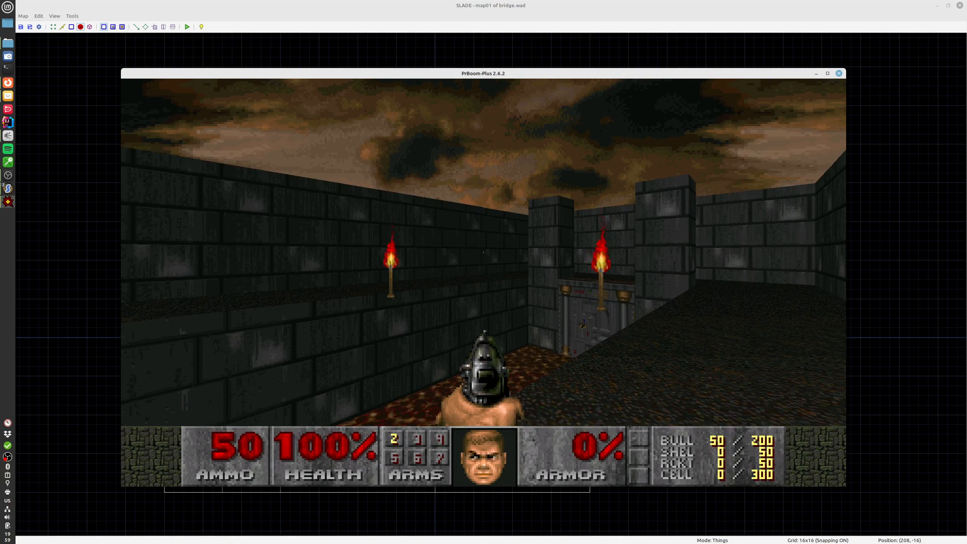
{"action": "key", "text": "d"}
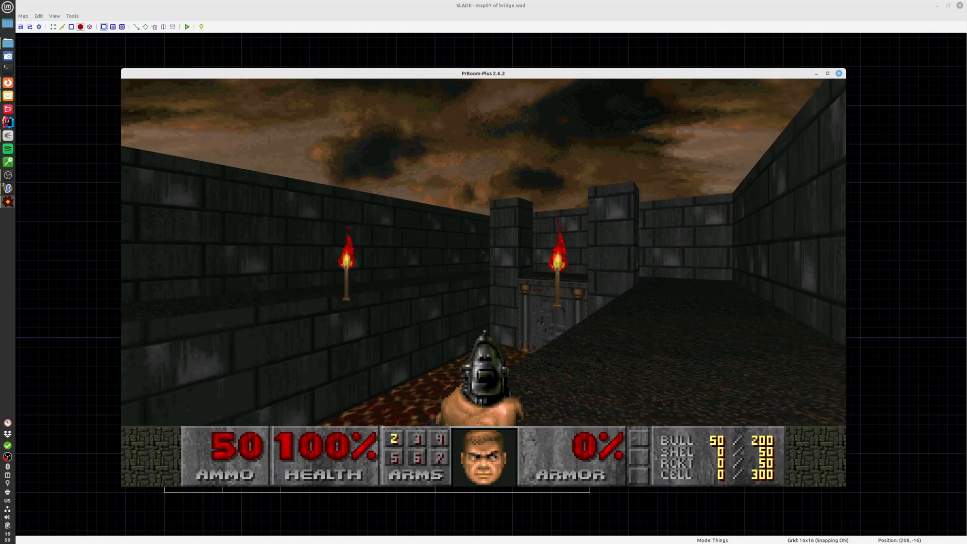
{"action": "key", "text": "F10"}
{"action": "key", "text": "y"}
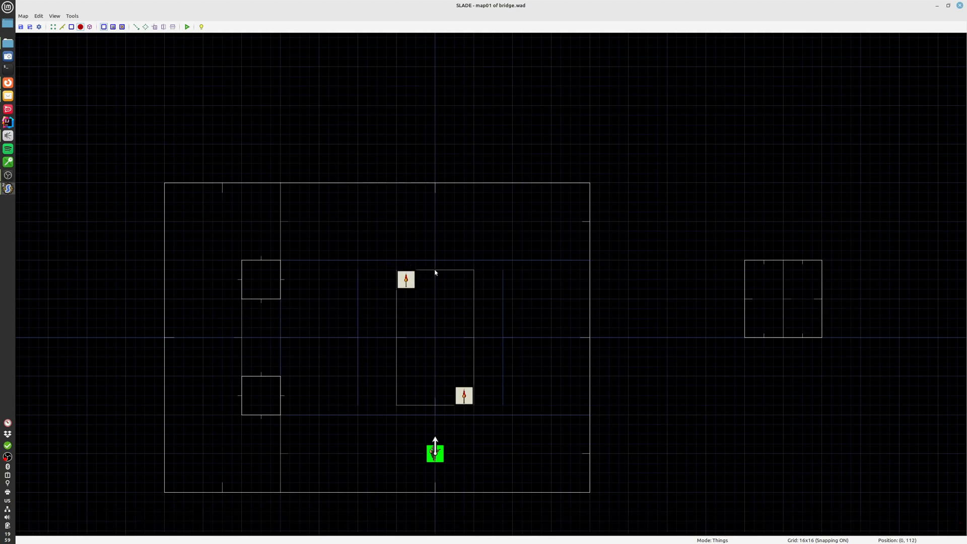
Turn on the Blocks Monsters flag for the four outline lines of the bridge
{"action": "scroll", "coordinate": [451, 341], "scroll_direction": "down", "scroll_amount": 2}
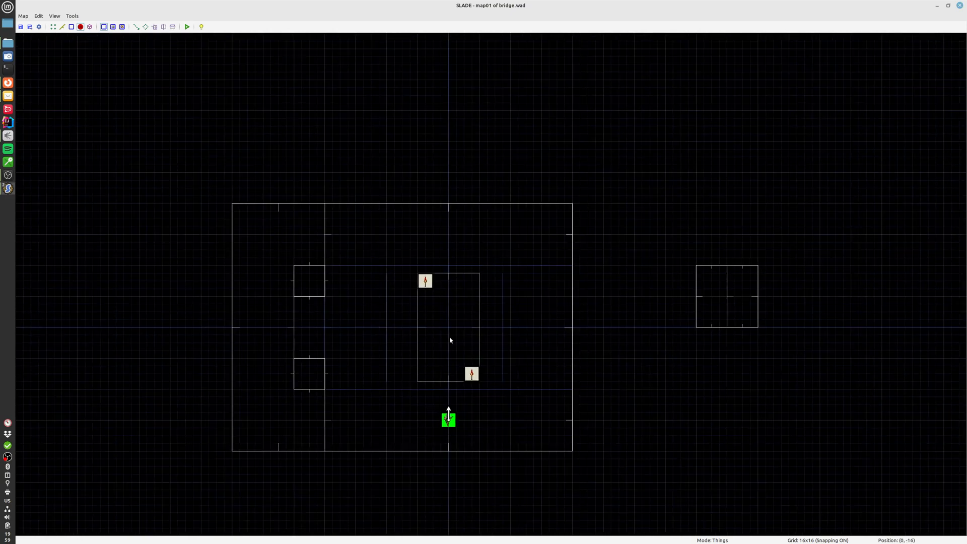
{"action": "left_click", "coordinate": [478, 327]}
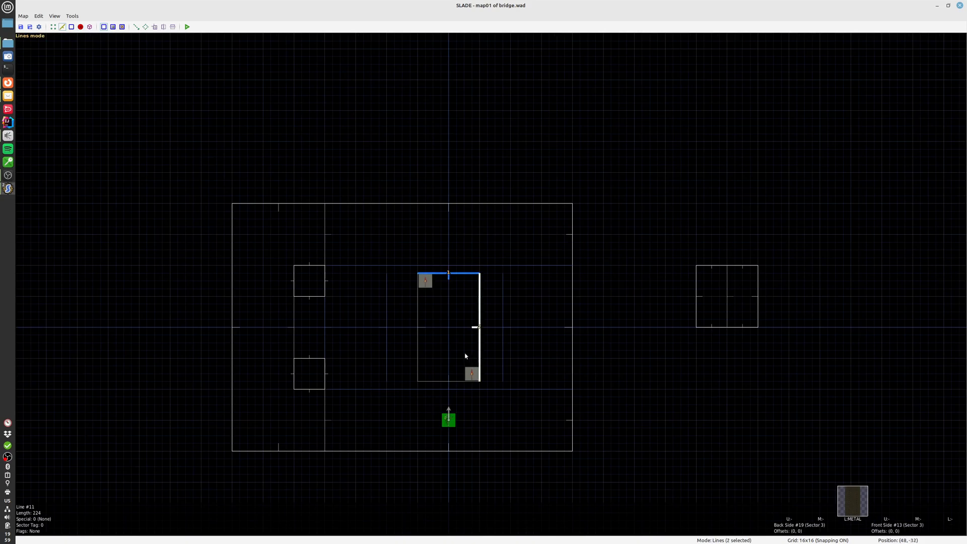
{"action": "left_click", "coordinate": [449, 380]}
{"action": "left_click", "coordinate": [420, 352]}
{"action": "right_click", "coordinate": [421, 352]}
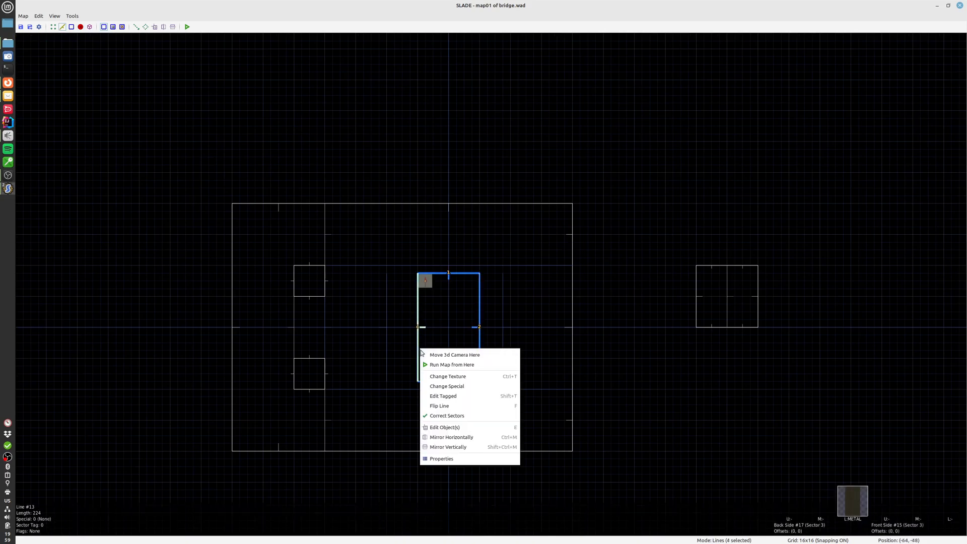
{"action": "left_click", "coordinate": [441, 458]}
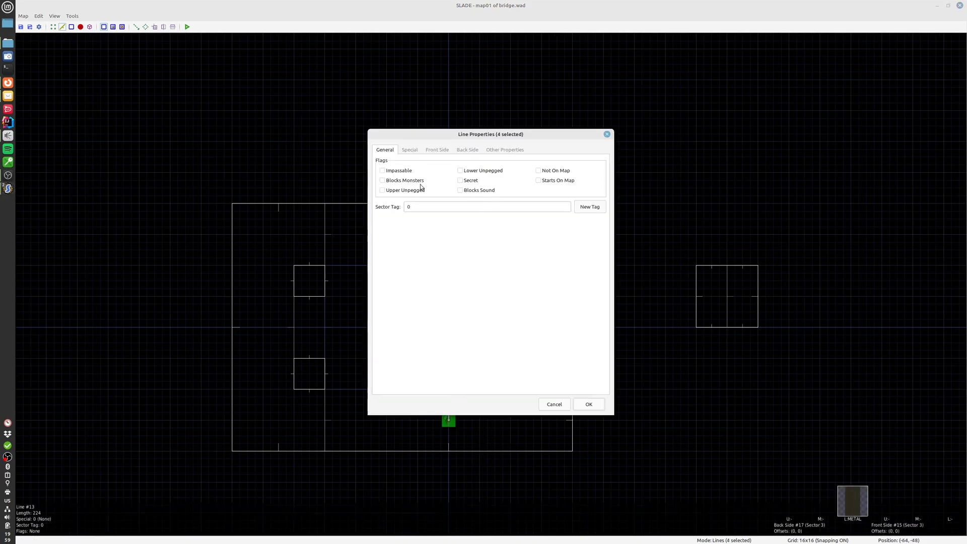
{"action": "left_click", "coordinate": [588, 402]}
{"action": "key", "text": "Escape"}
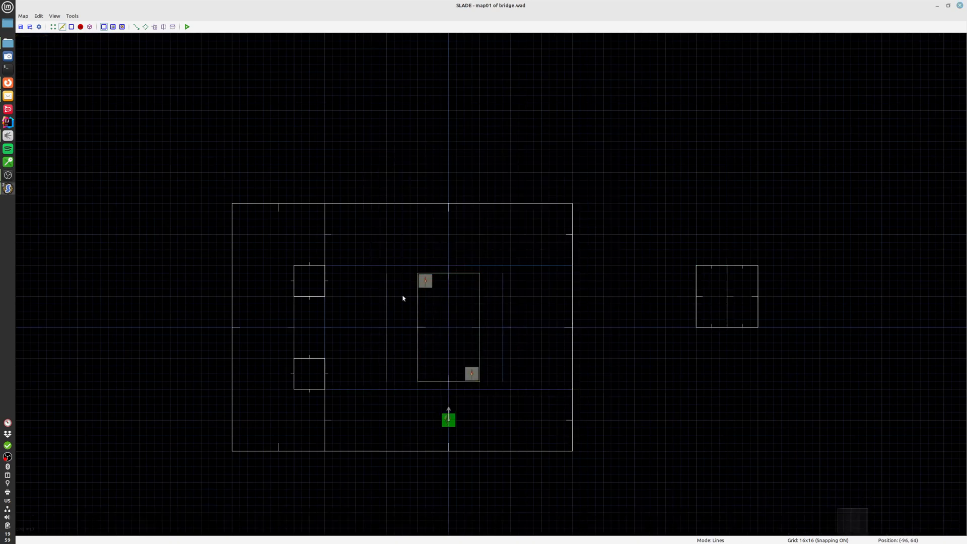
Delete both Short Red Torches from the bridge
{"action": "key", "text": "t"}
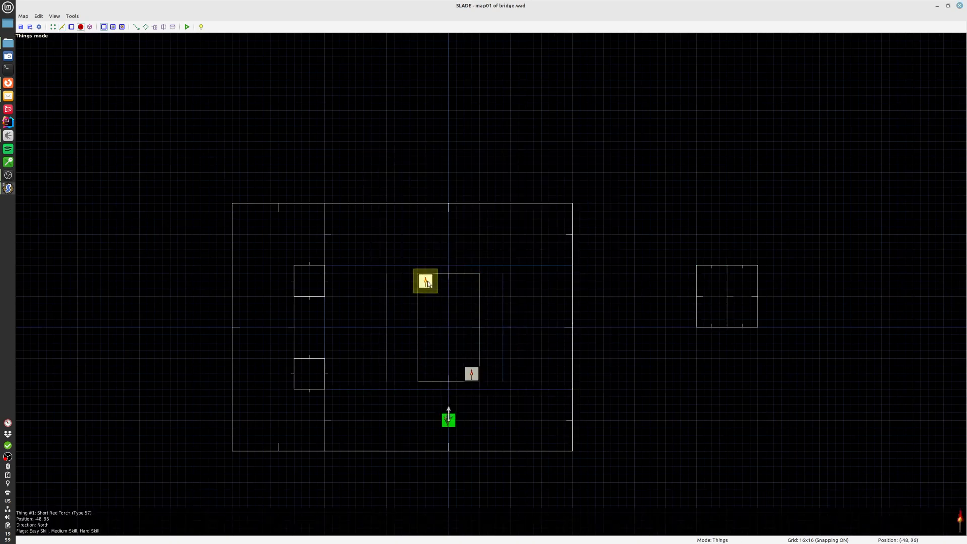
{"action": "key", "text": "Delete"}
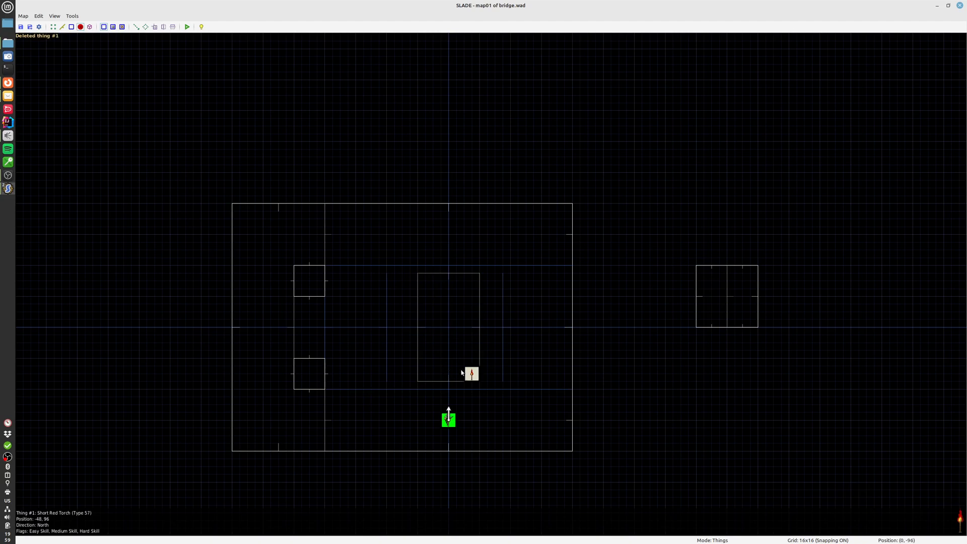
{"action": "key", "text": "Delete"}
{"action": "middle_click_drag", "start_coordinate": [464, 317], "coordinate": [451, 333]}
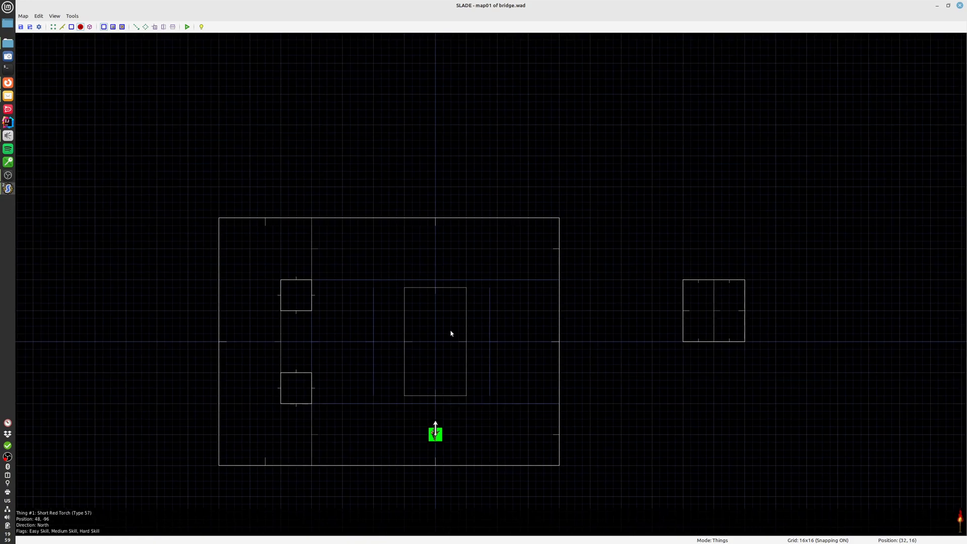
Examine the lava pit and the bridge area in the 3D view, and return to the 2D map
{"action": "key", "text": "q"}
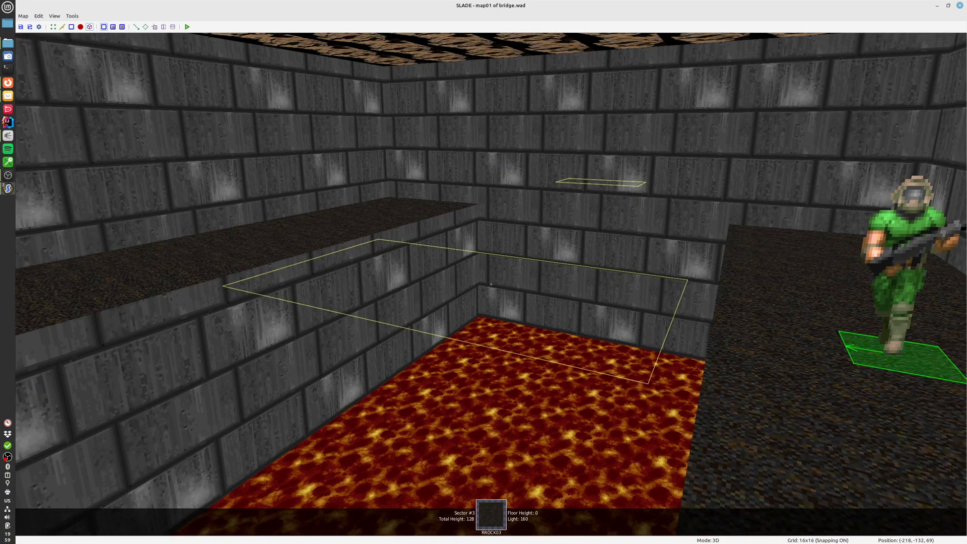
{"action": "key", "text": "d"}
{"action": "key", "text": "a"}
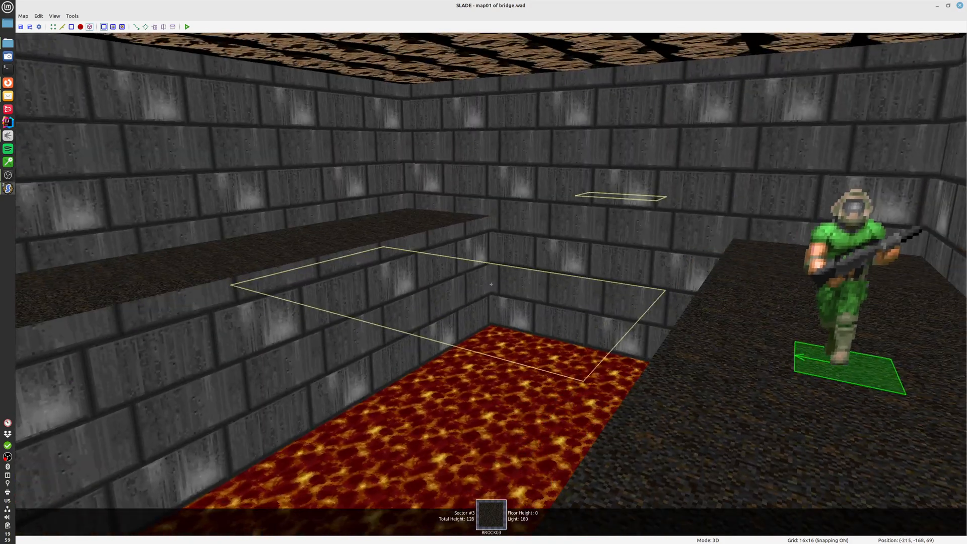
{"action": "key", "text": "d"}
{"action": "key", "text": "w"}
{"action": "key", "text": "s"}
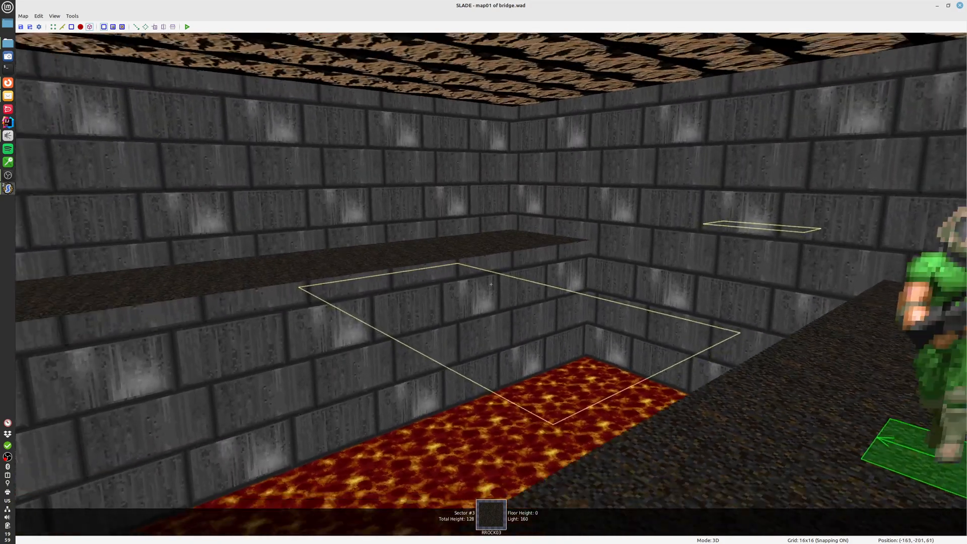
{"action": "key", "text": "q"}
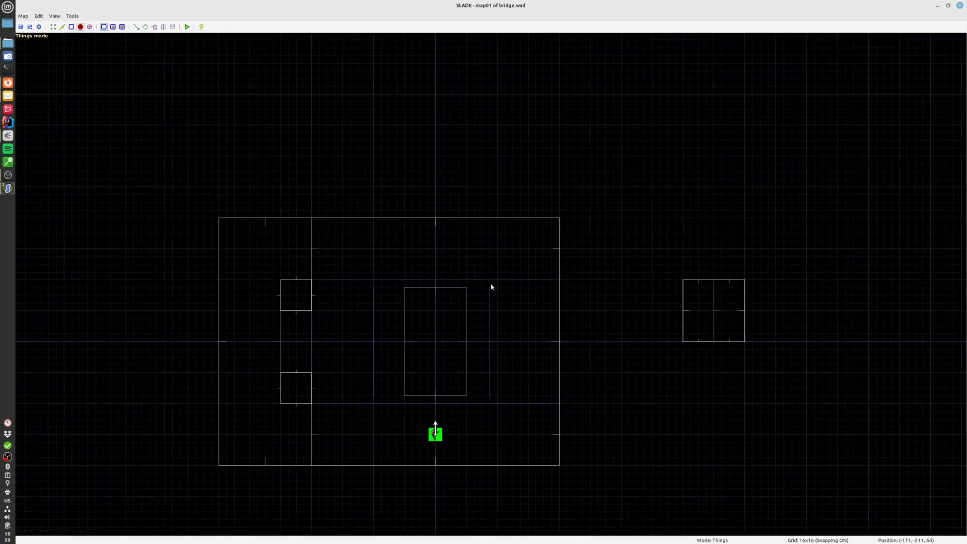
Try a 224-unit line across the bridge from (-32, 112) to (-32, -112), check the sectors it creates, and undo it
{"action": "scroll", "coordinate": [468, 304], "scroll_direction": "up", "scroll_amount": 4}
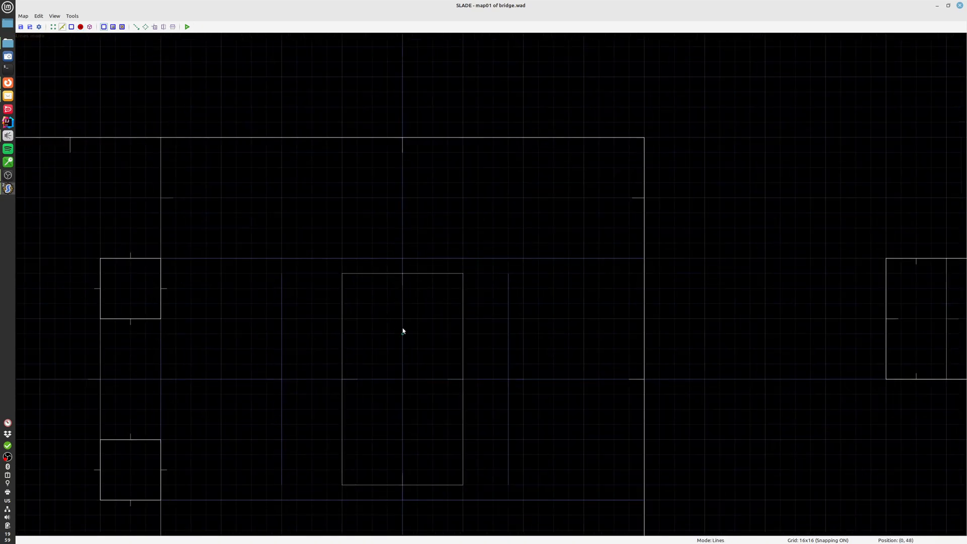
{"action": "middle_click_drag", "start_coordinate": [403, 331], "coordinate": [407, 300]}
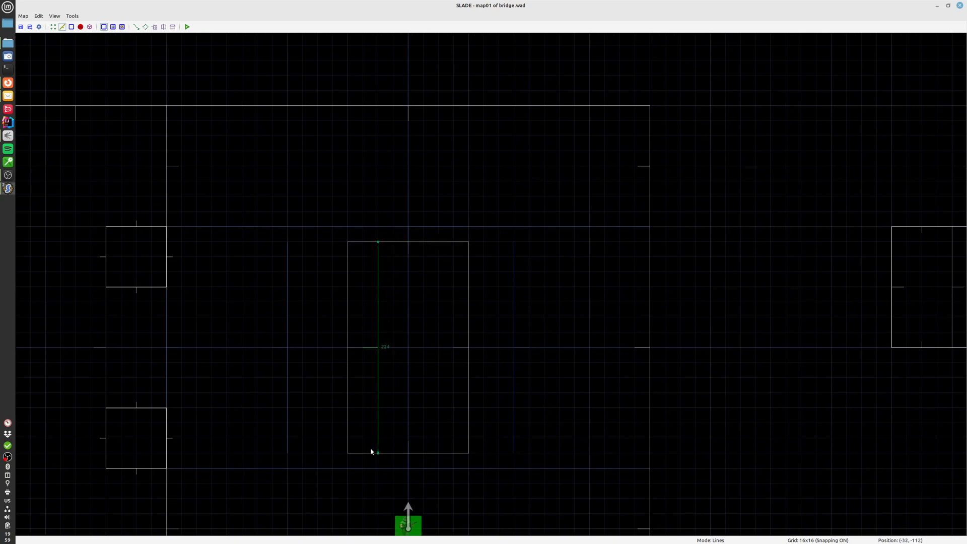
{"action": "left_click", "coordinate": [382, 445]}
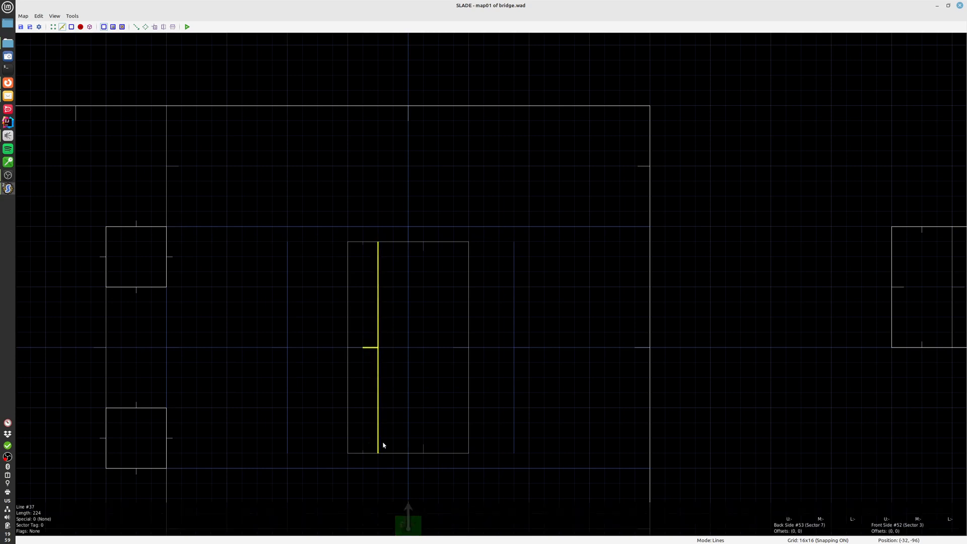
{"action": "key", "text": "s"}
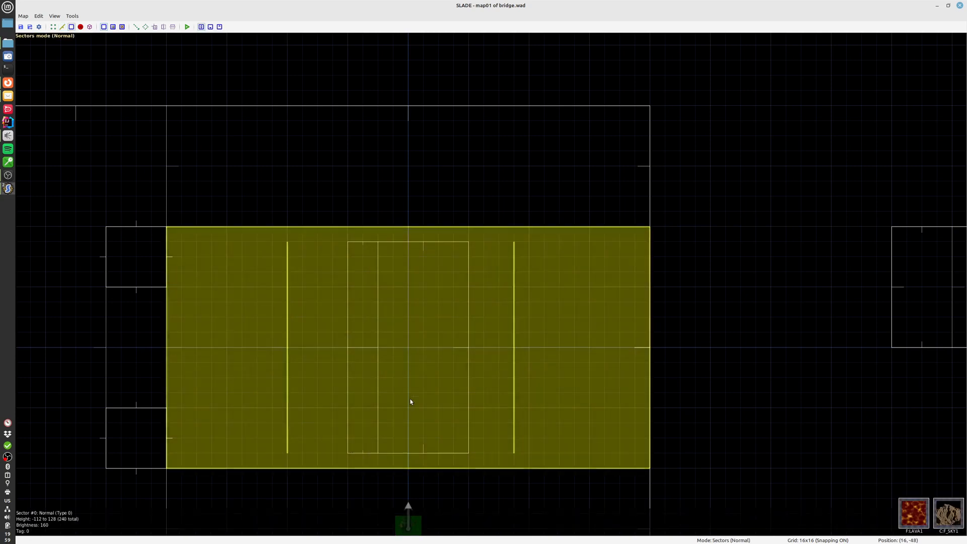
{"action": "key", "text": "l"}
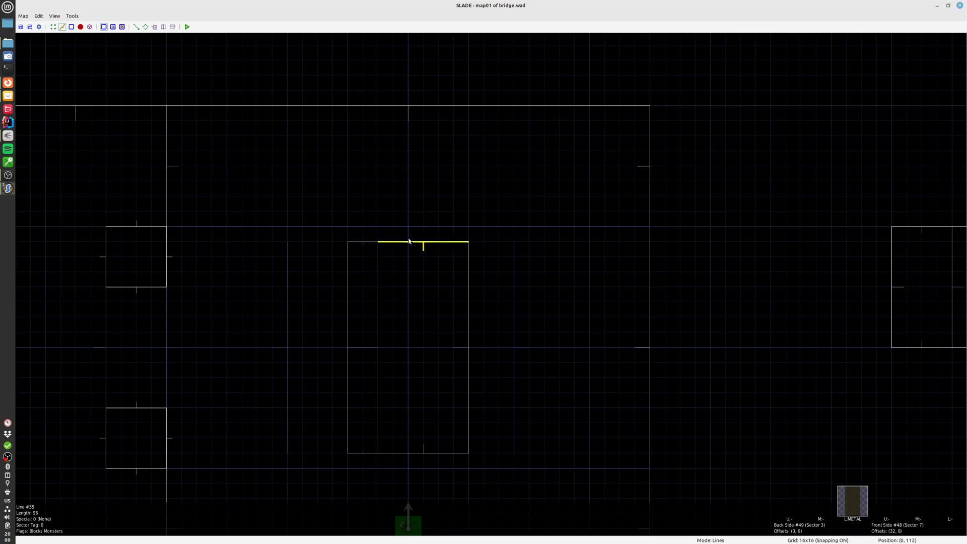
{"action": "key", "text": "ctrl+z"}
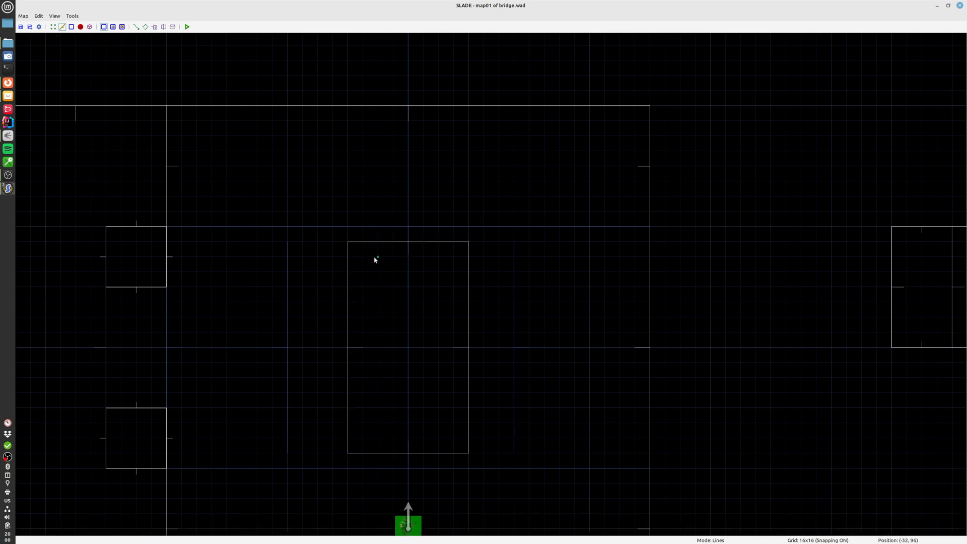
Draw three separate 192-unit vertical lines inside the bridge outline at x = -32, 0 and 48, without touching the outline
{"action": "left_click", "coordinate": [454, 257]}
{"action": "double_click", "coordinate": [454, 439]}
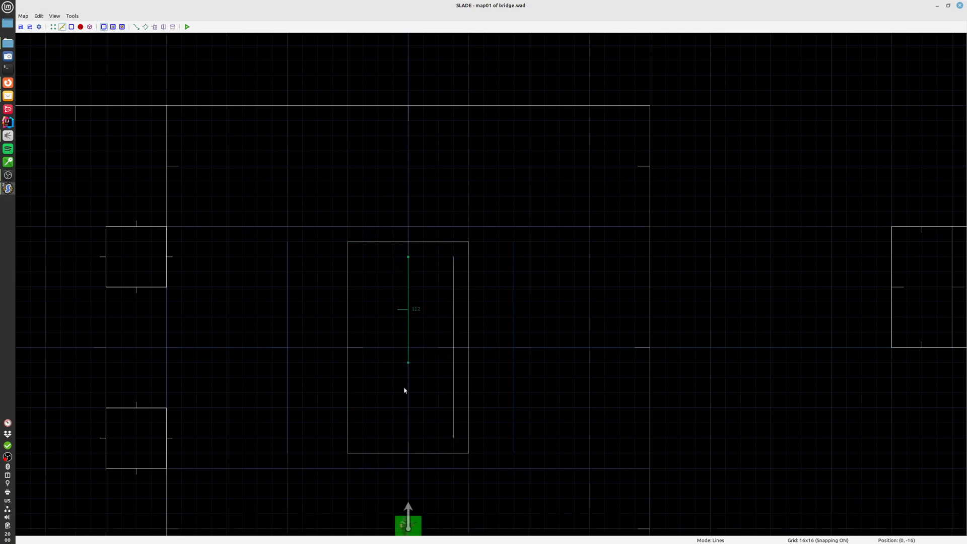
{"action": "double_click", "coordinate": [402, 444]}
{"action": "key", "text": "space"}
{"action": "double_click", "coordinate": [377, 437]}
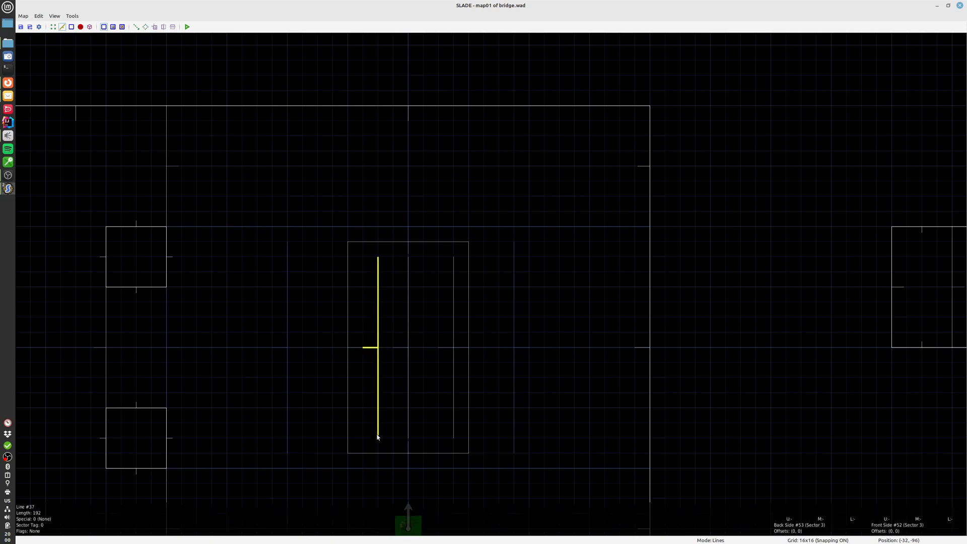
Check the sector references of the three inner bridge lines by selecting them, and clear the selection
{"action": "left_click", "coordinate": [390, 373]}
{"action": "left_click", "coordinate": [414, 355]}
{"action": "left_click", "coordinate": [453, 325]}
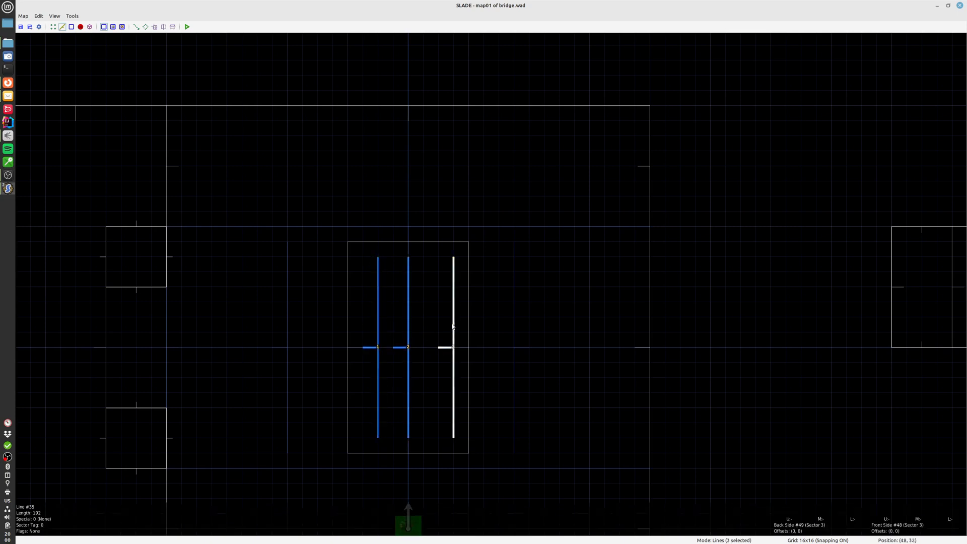
{"action": "key", "text": "c"}
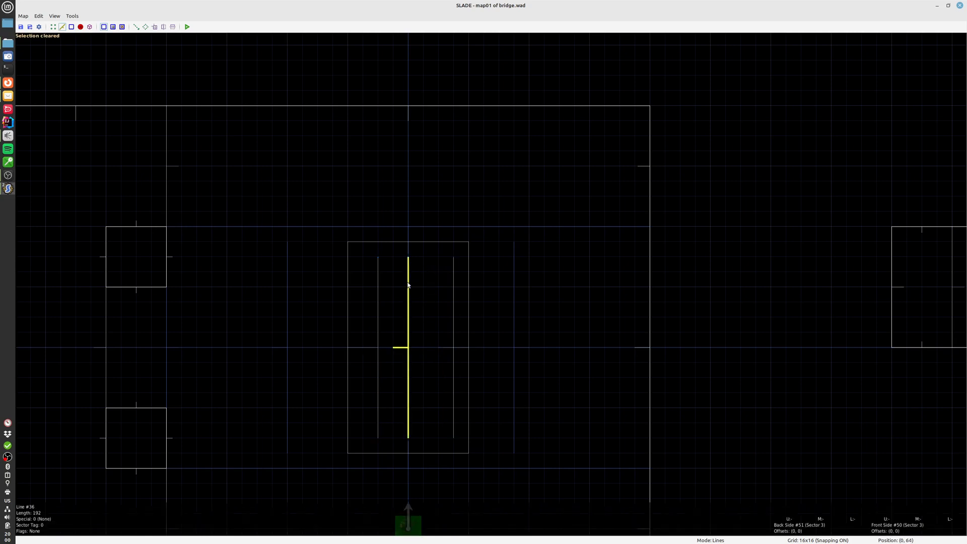
Space the inner bridge lines evenly, moving the left one to x = -48 and keeping the middle one at x = 0
{"action": "mouse_move", "coordinate": [408, 282]}
{"action": "left_mouse_down"}
{"action": "mouse_move", "coordinate": [419, 283]}
{"action": "mouse_move", "coordinate": [406, 270]}
{"action": "left_mouse_up"}
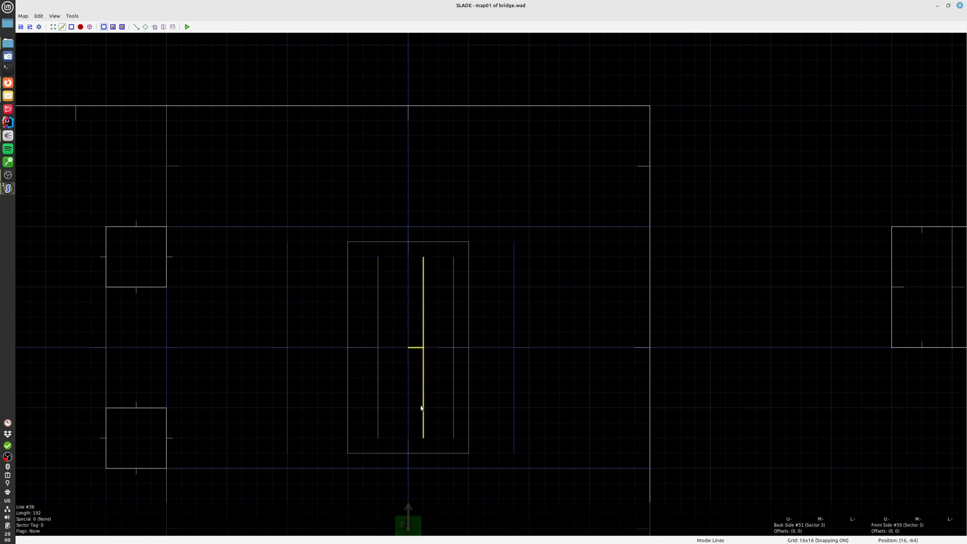
{"action": "left_click_drag", "start_coordinate": [423, 399], "coordinate": [412, 399]}
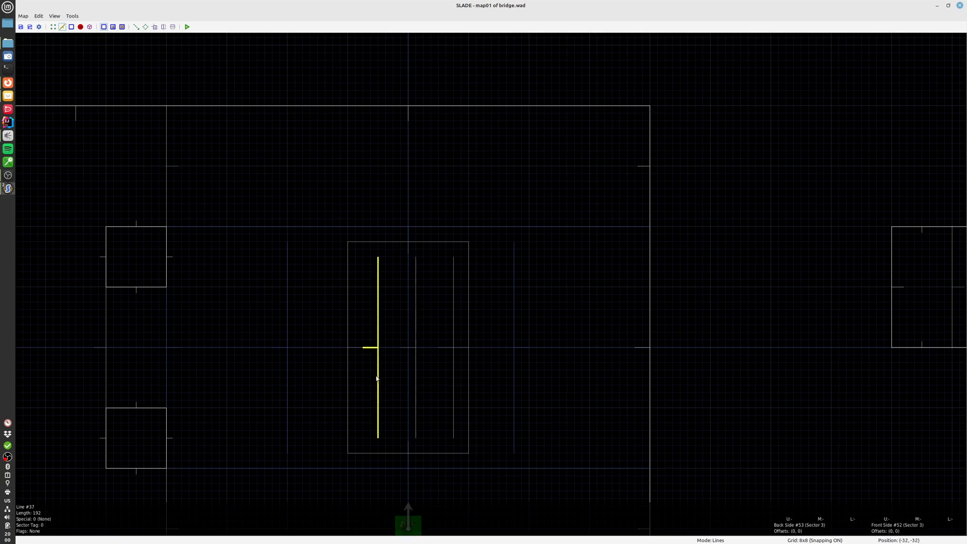
{"action": "left_click_drag", "start_coordinate": [378, 381], "coordinate": [363, 380]}
{"action": "left_click_drag", "start_coordinate": [416, 359], "coordinate": [410, 360]}
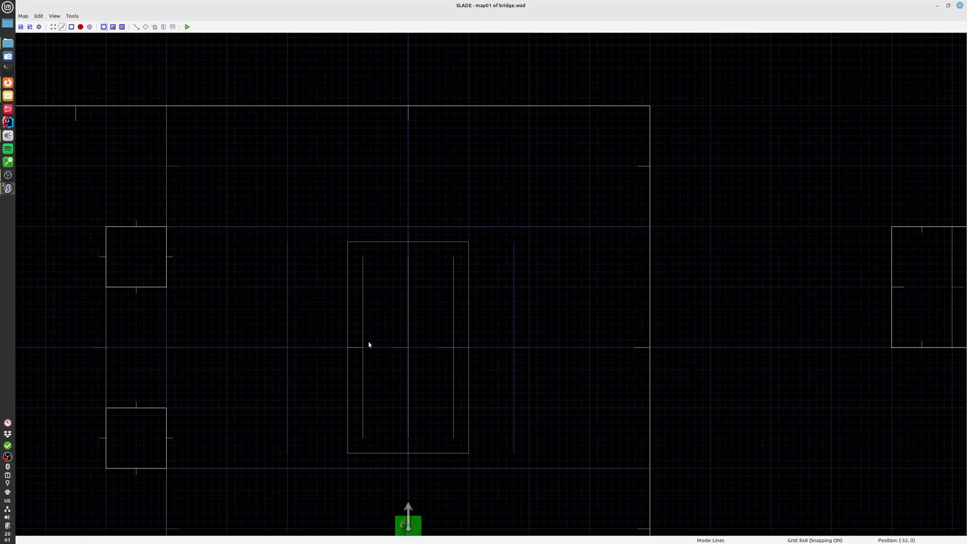
Examine the evenly spaced inner bridge lines over the lava pit in the 3D view, and return to the 2D map
{"action": "left_click", "coordinate": [364, 322]}
{"action": "left_click", "coordinate": [407, 302]}
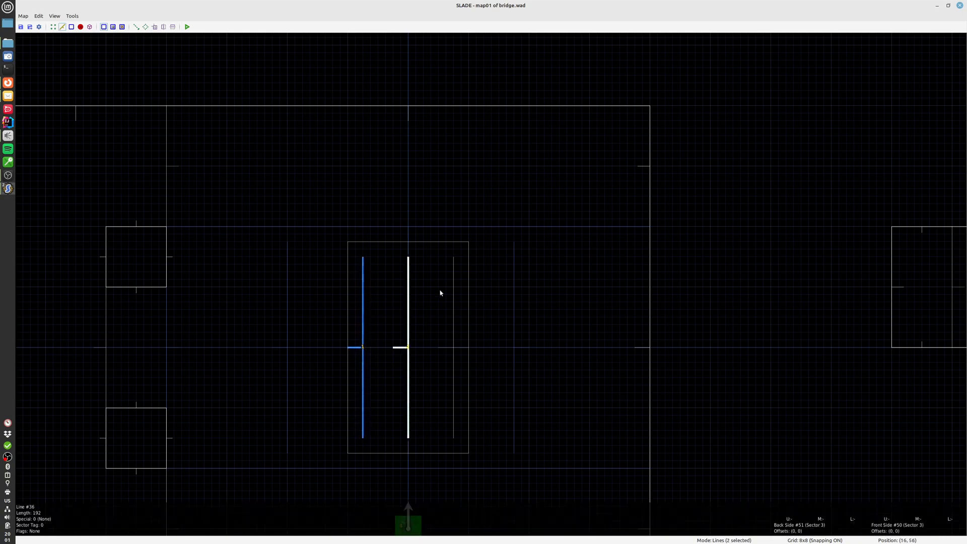
{"action": "key", "text": "q"}
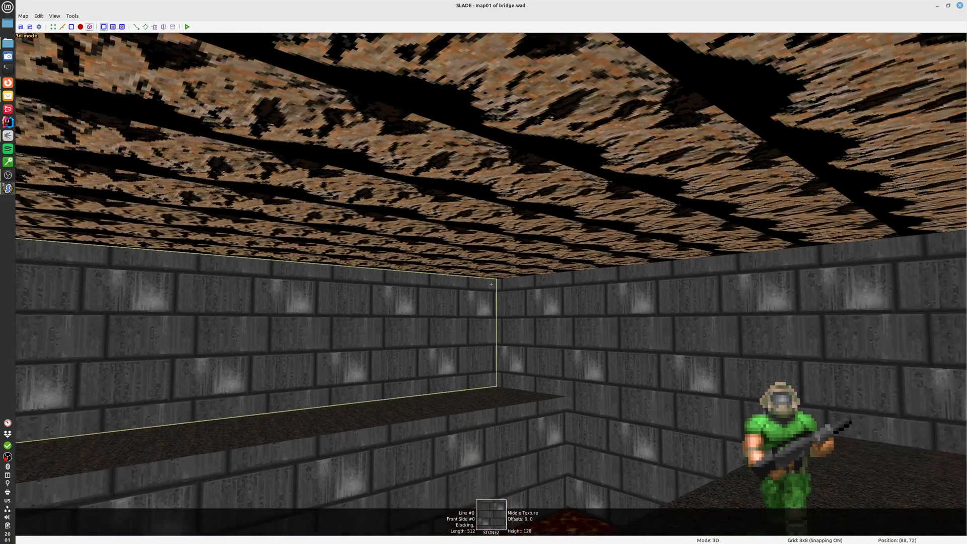
{"action": "key", "text": "w"}
{"action": "key", "text": "a"}
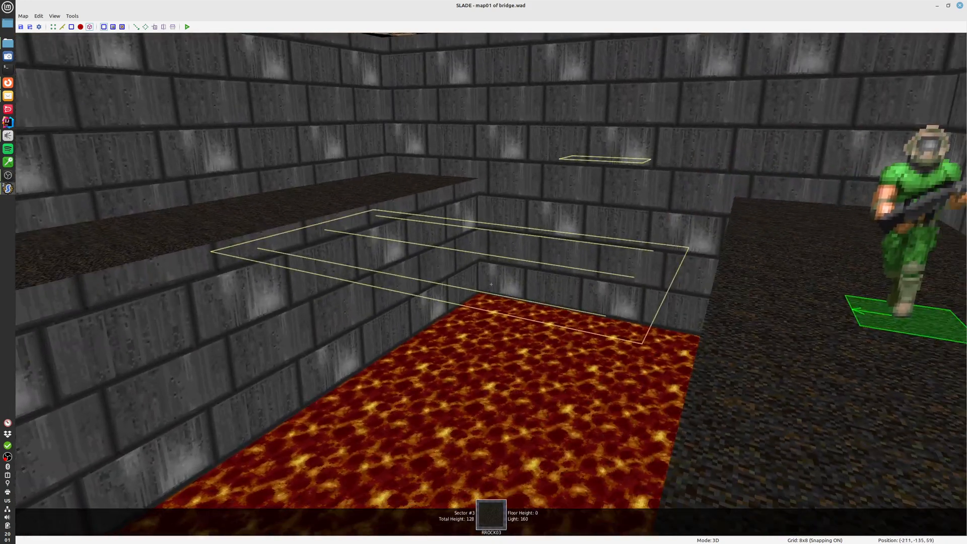
{"action": "key", "text": "d"}
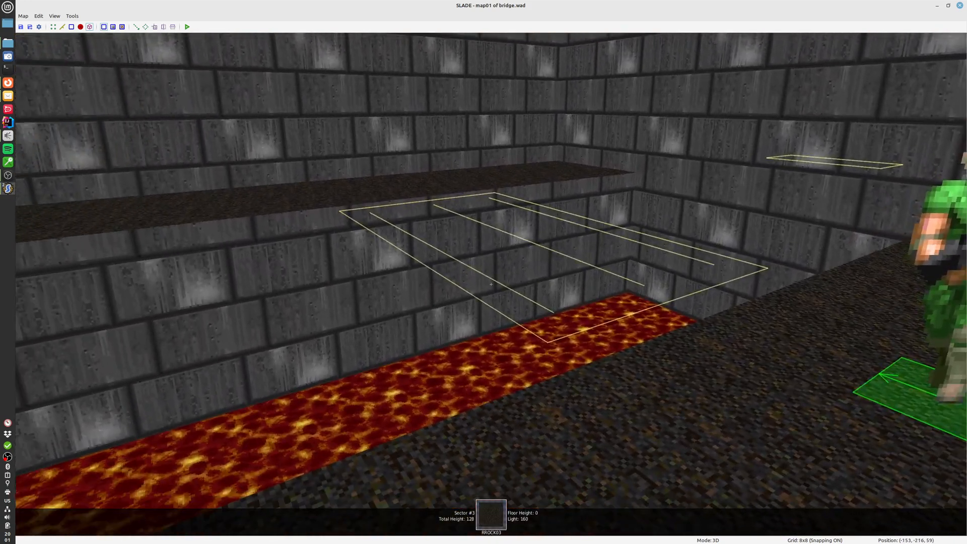
{"action": "key", "text": "q"}
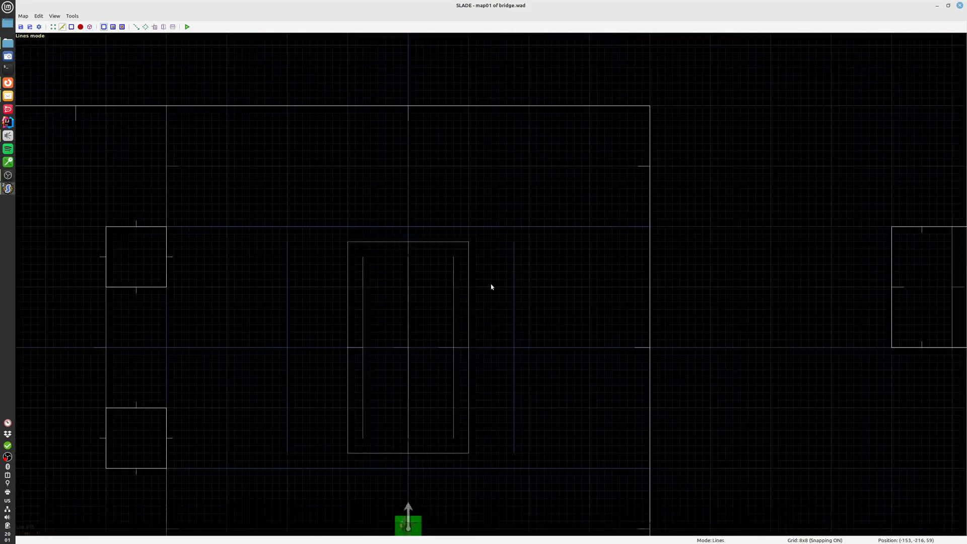
Select all three inner bridge lines and open their shared properties, reviewing the sector reference of their sides
{"action": "left_click", "coordinate": [453, 309]}
{"action": "left_click", "coordinate": [409, 311]}
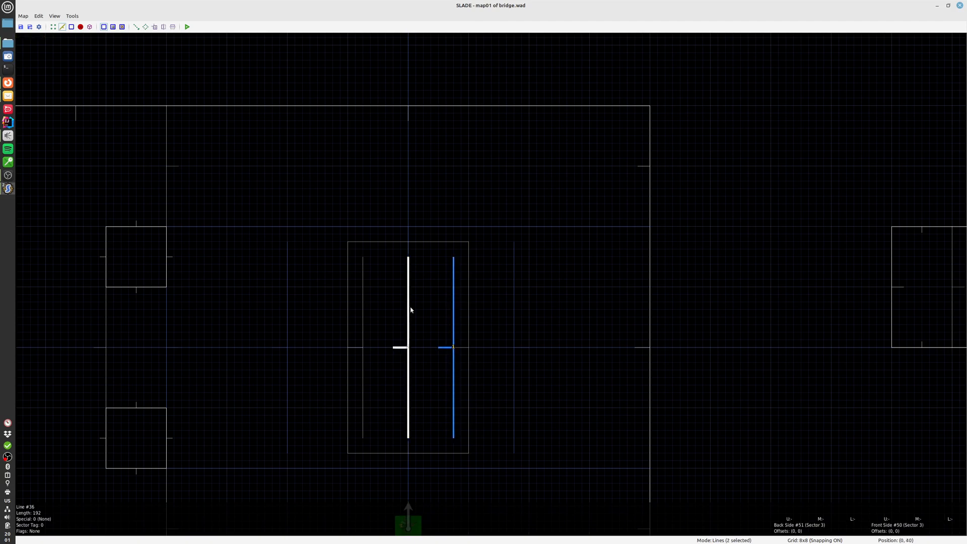
{"action": "right_click", "coordinate": [365, 320]}
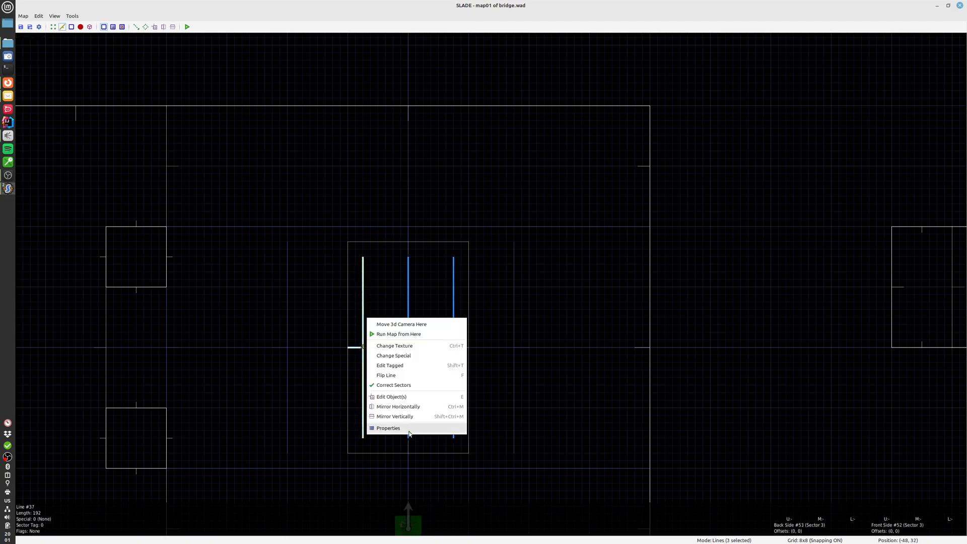
{"action": "left_click", "coordinate": [390, 428]}
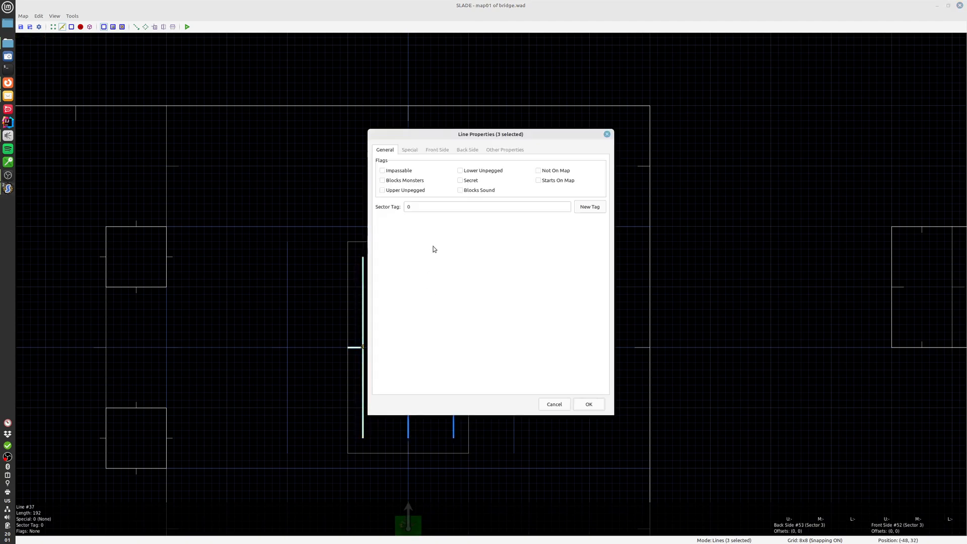
{"action": "left_click", "coordinate": [462, 151]}
{"action": "left_click", "coordinate": [492, 150]}
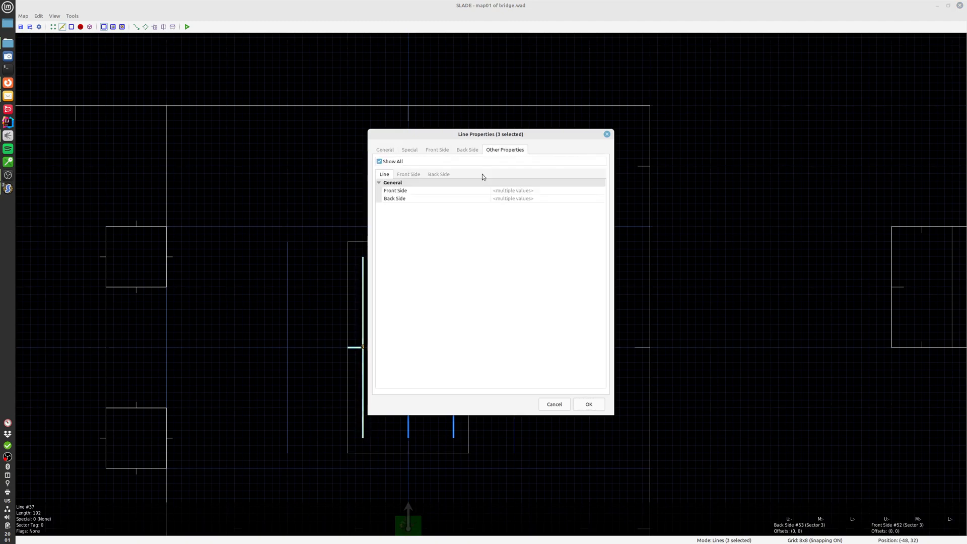
{"action": "left_click", "coordinate": [445, 177]}
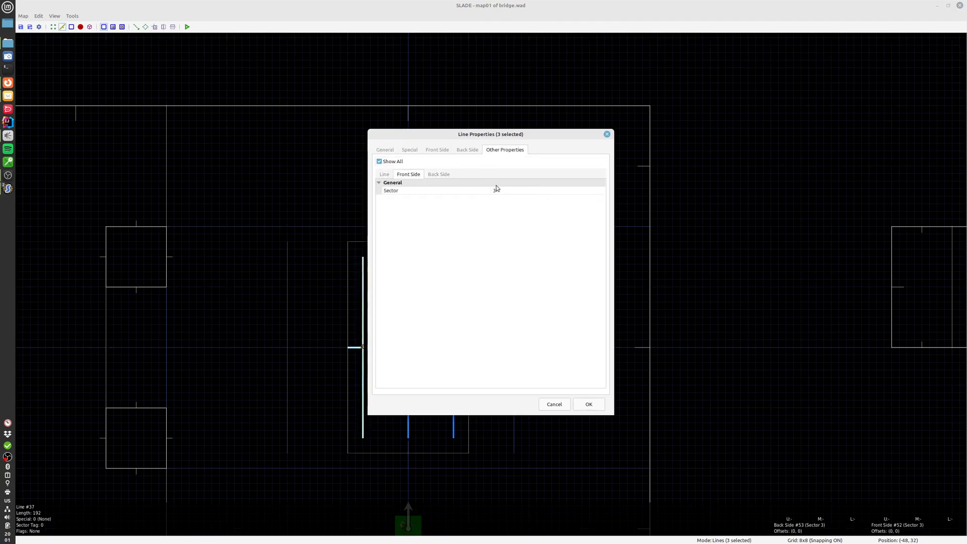
Set the front side middle texture of the three inner lines to STEPTOP
{"action": "left_click", "coordinate": [438, 150]}
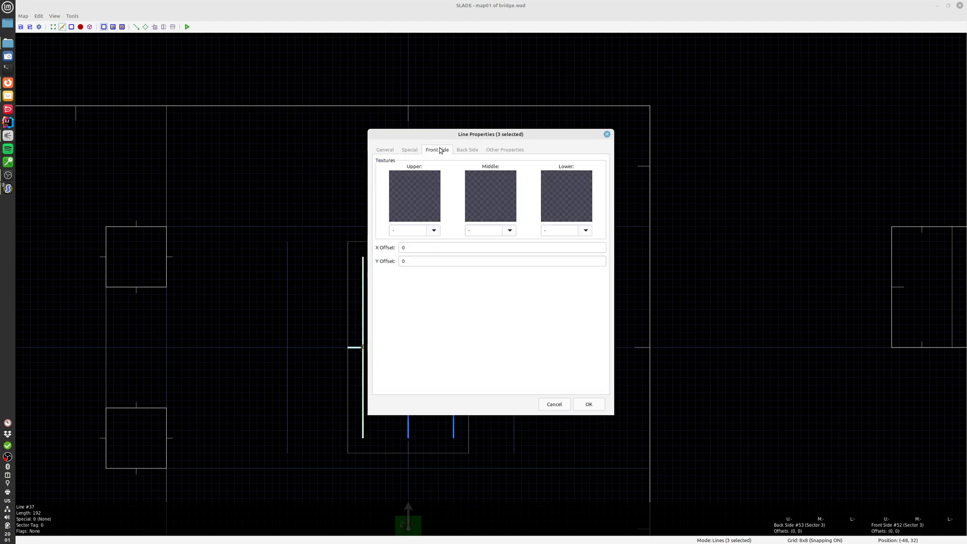
{"action": "left_click", "coordinate": [496, 198]}
{"action": "type", "text": "ST"}
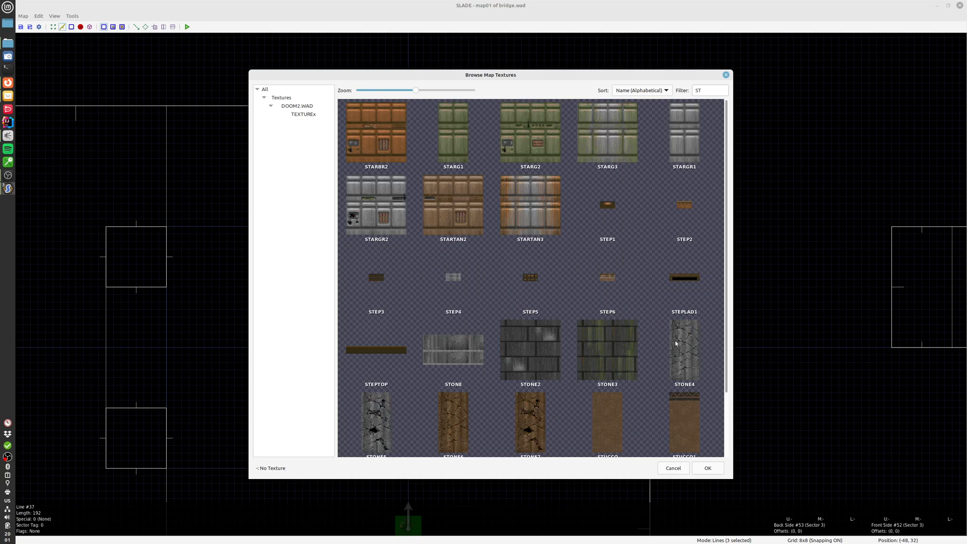
{"action": "scroll", "coordinate": [610, 320], "scroll_direction": "down", "scroll_amount": 1}
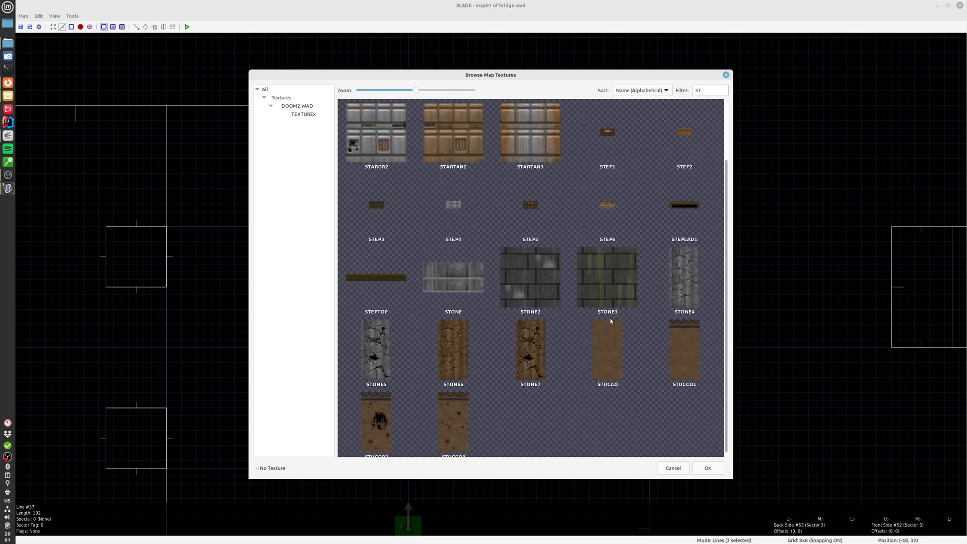
{"action": "double_click", "coordinate": [395, 280]}
Set the back side middle texture of the three inner lines to STEPTOP and apply the line properties
{"action": "left_click", "coordinate": [465, 150]}
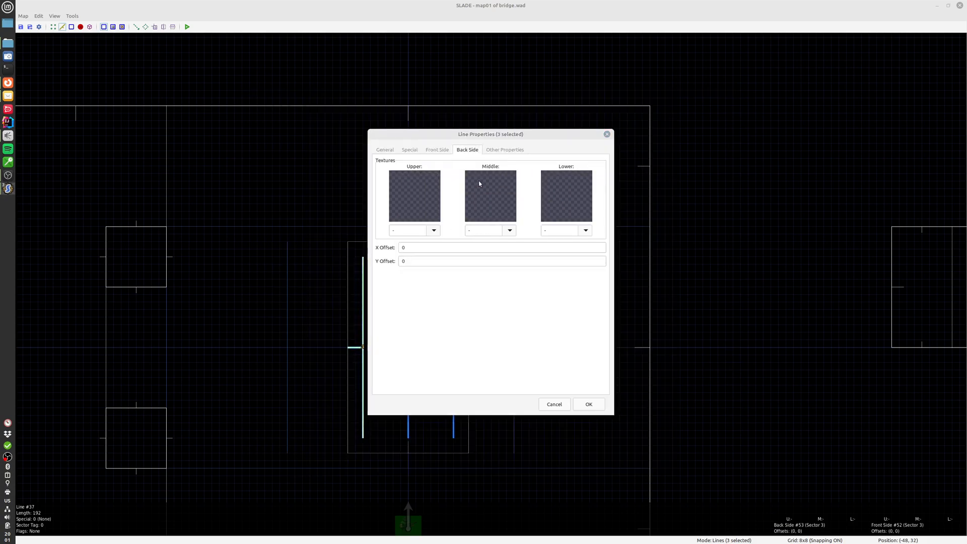
{"action": "left_click", "coordinate": [478, 180]}
{"action": "type", "text": "STE"}
{"action": "double_click", "coordinate": [544, 205]}
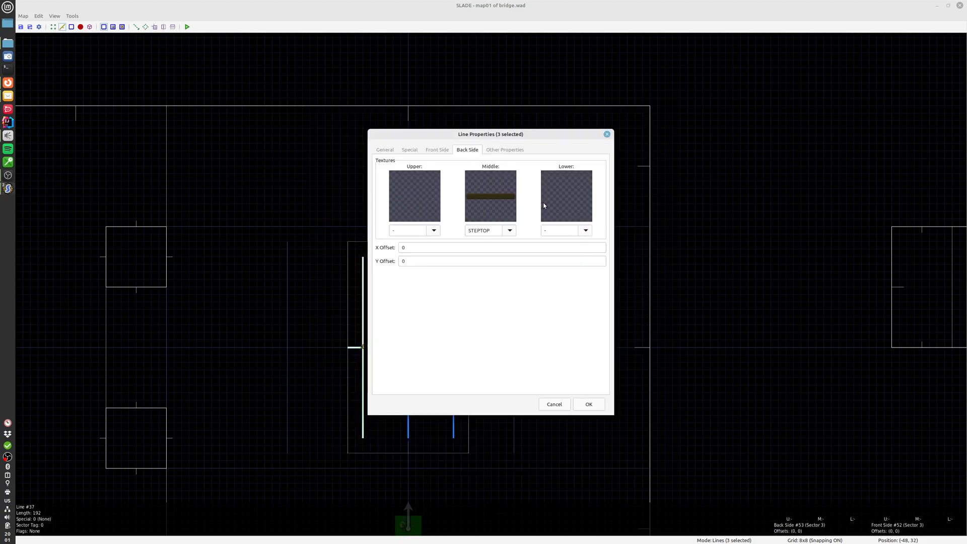
{"action": "left_click", "coordinate": [589, 403]}
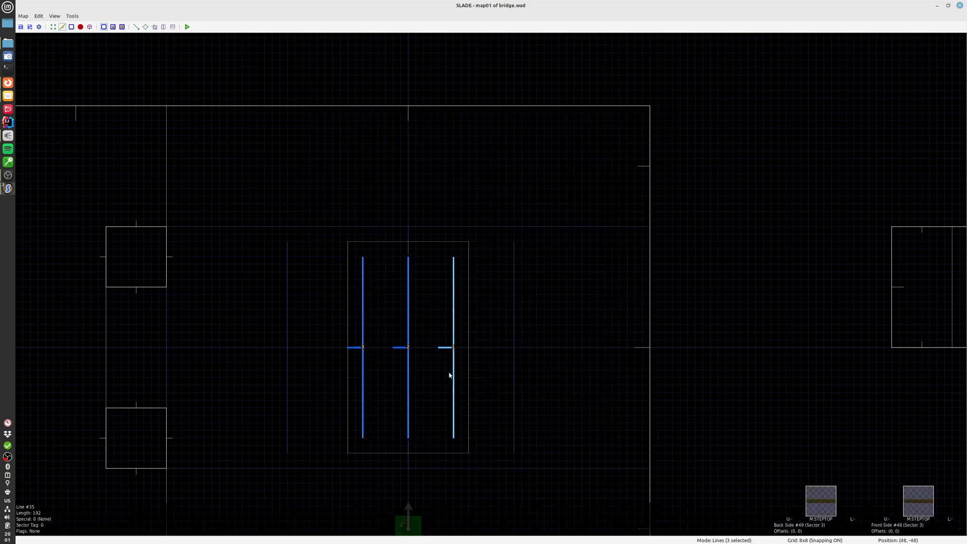
In the 3D view, lower the Y offset of both sides' STEPTOP textures on all three inner lines in steps of 8 until they sit below the bridge floor
{"action": "key", "text": "q"}
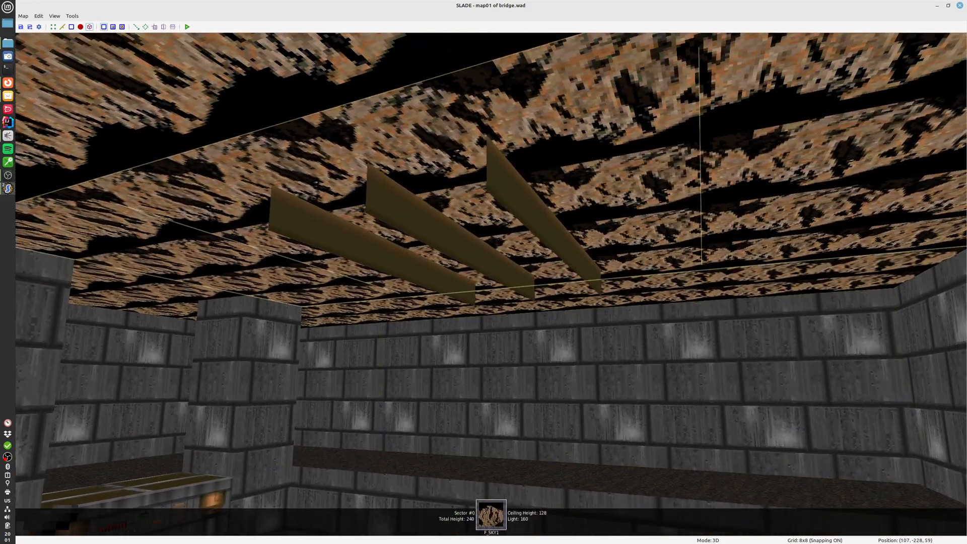
{"action": "left_click", "coordinate": [491, 284]}
{"action": "left_click", "coordinate": [491, 284]}
{"action": "left_click", "coordinate": [491, 284]}
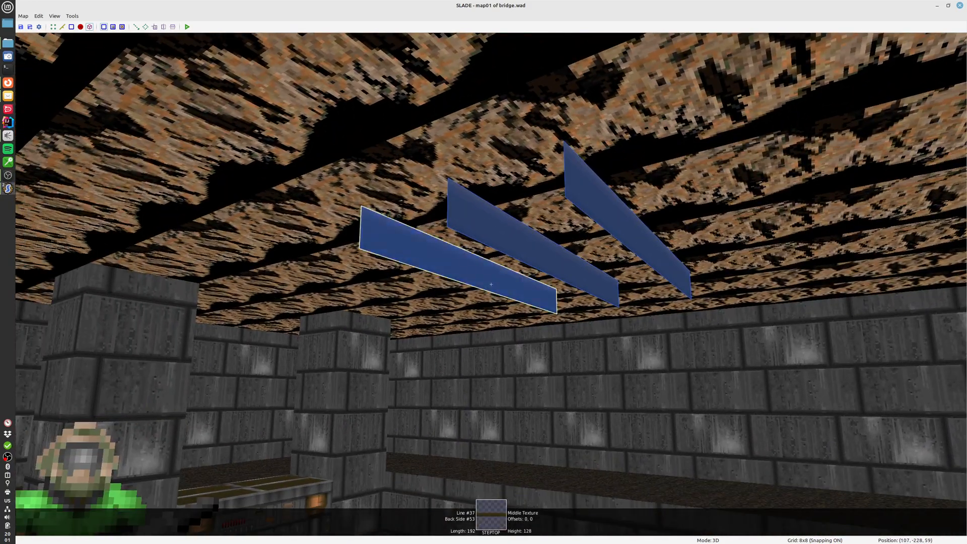
{"action": "key", "text": "a"}
{"action": "left_click", "coordinate": [491, 284]}
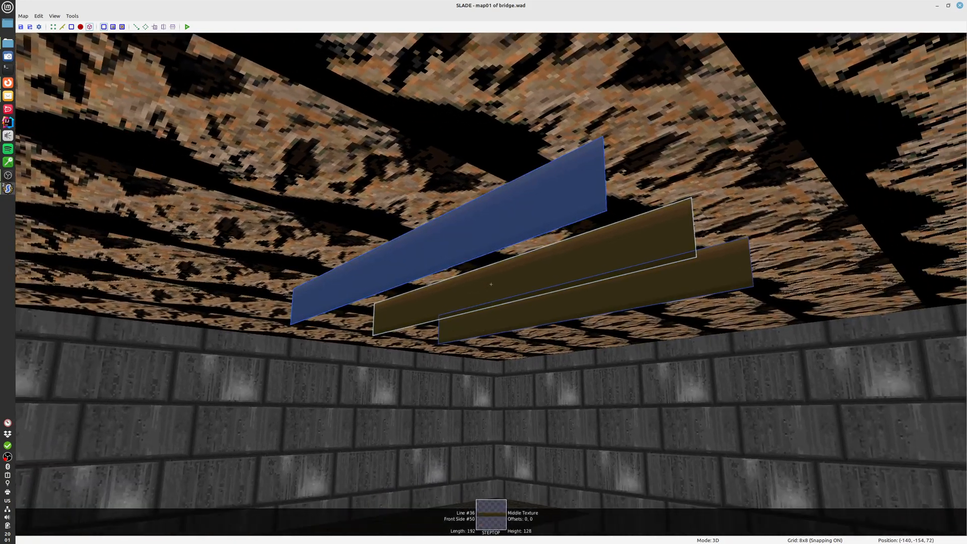
{"action": "left_click", "coordinate": [491, 283]}
{"action": "left_click", "coordinate": [491, 284]}
{"action": "key", "text": "d"}
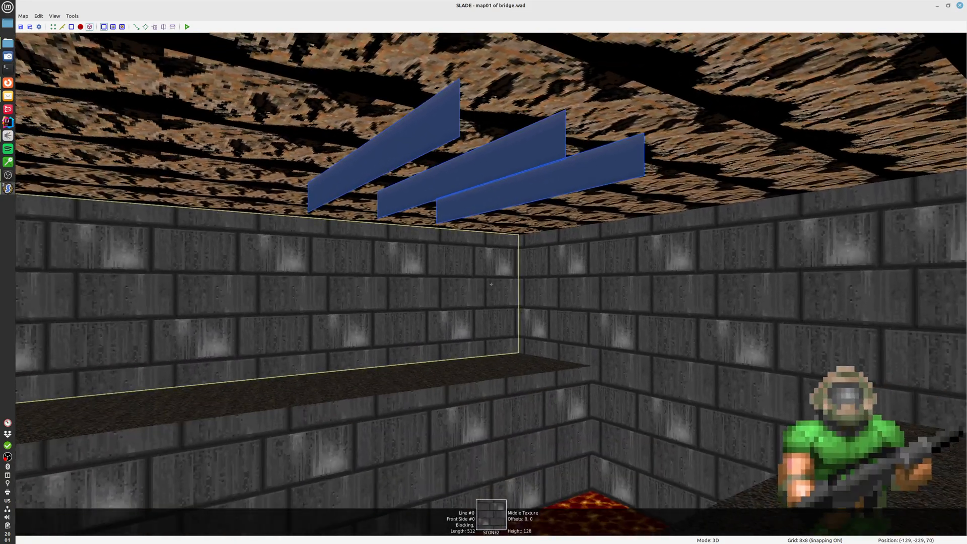
{"action": "key", "text": "KP_Down"}
{"action": "key", "text": "KP_Down"}
{"action": "key", "text": "KP_Down"}
{"action": "key", "text": "KP_Down"}
{"action": "key", "text": "KP_Down"}
{"action": "key", "text": "KP_Down"}
{"action": "key", "text": "KP_Down"}
{"action": "key", "text": "KP_Down"}
{"action": "key", "text": "KP_Down"}
{"action": "key", "text": "KP_Down"}
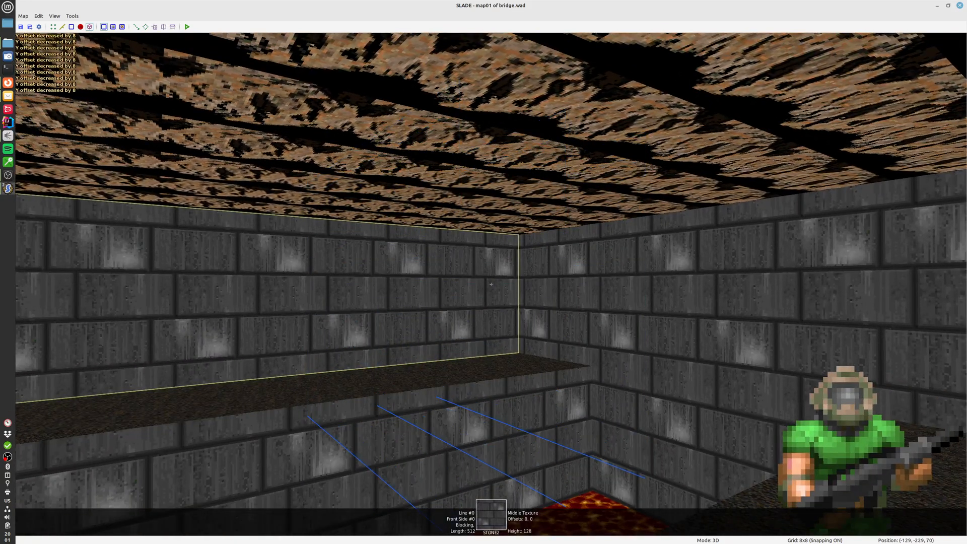
{"action": "key", "text": "c"}
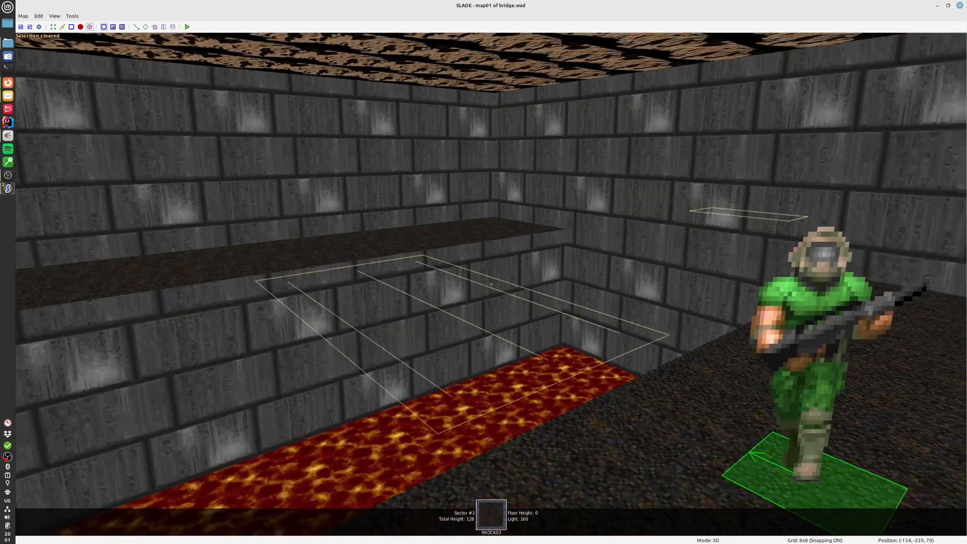
Inspect the bridge area above the lava from several angles in the 3D view, and return to the 2D map
{"action": "key", "text": "w"}
{"action": "key", "text": "a"}
{"action": "key", "text": "s"}
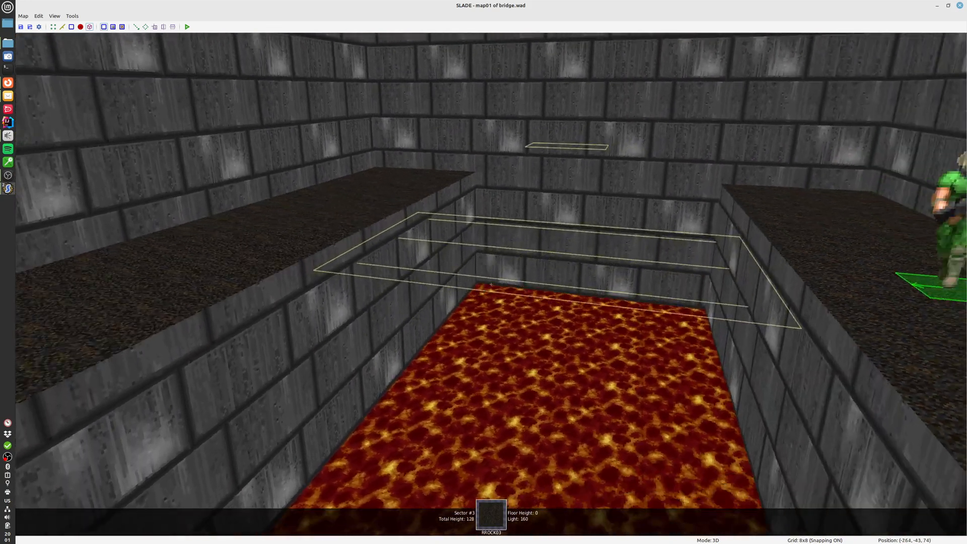
{"action": "key", "text": "s"}
{"action": "key", "text": "q"}
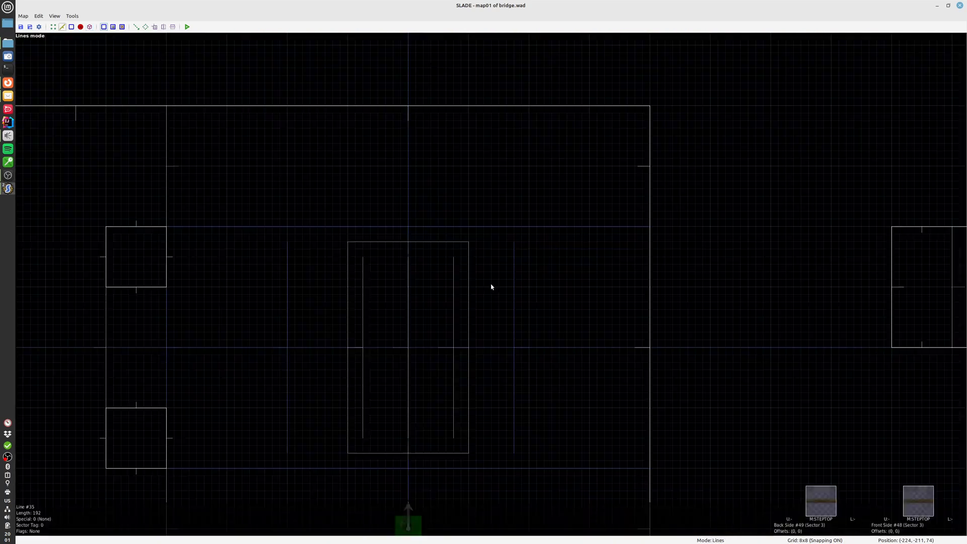
Run the map in PrBoom with the Run configuration and walk around the lava pit to view the bridge beams from different sides
{"action": "left_click", "coordinate": [186, 28]}
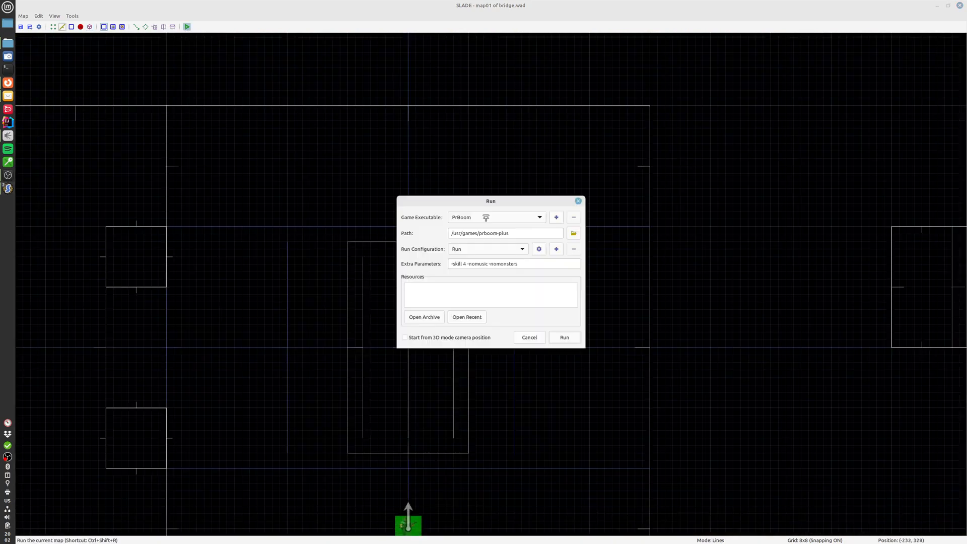
{"action": "left_click", "coordinate": [556, 339]}
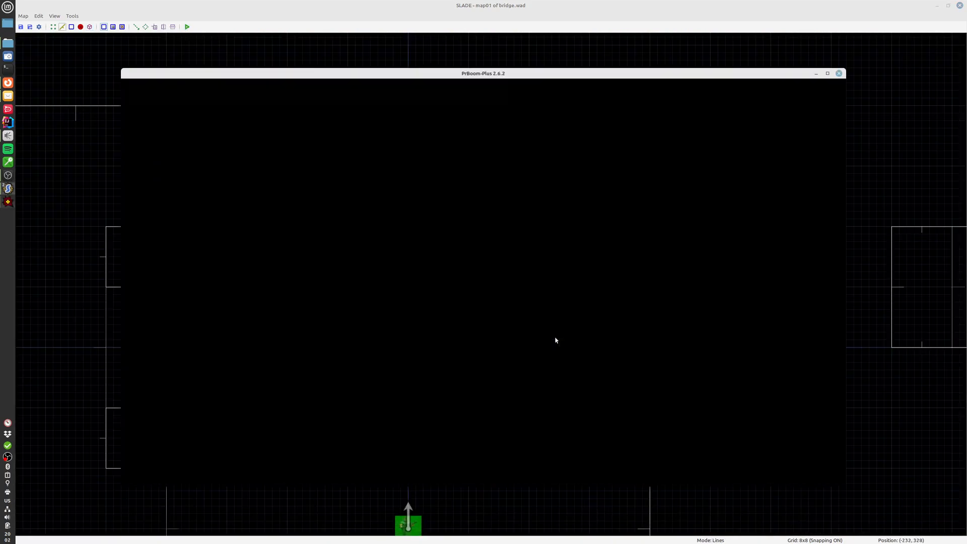
{"action": "key", "text": "d"}
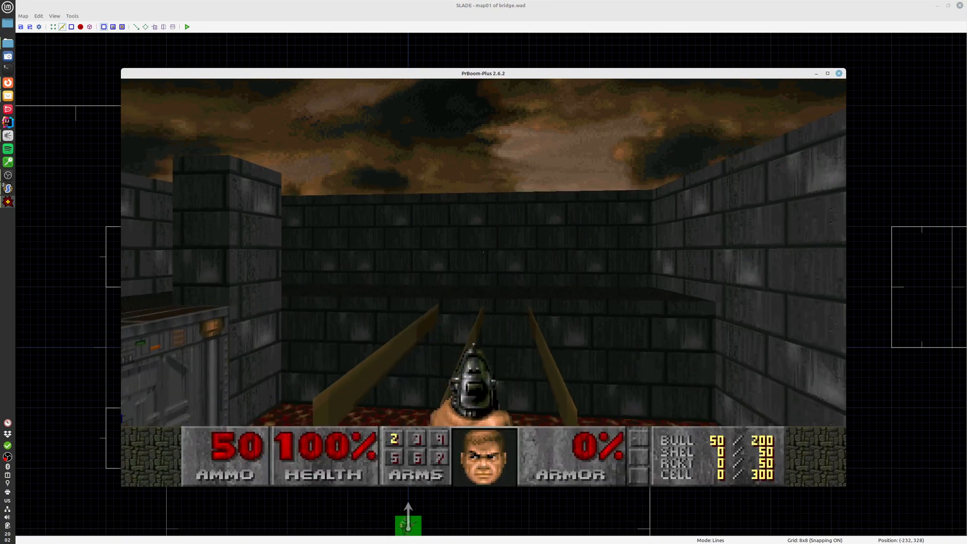
{"action": "key", "text": "a"}
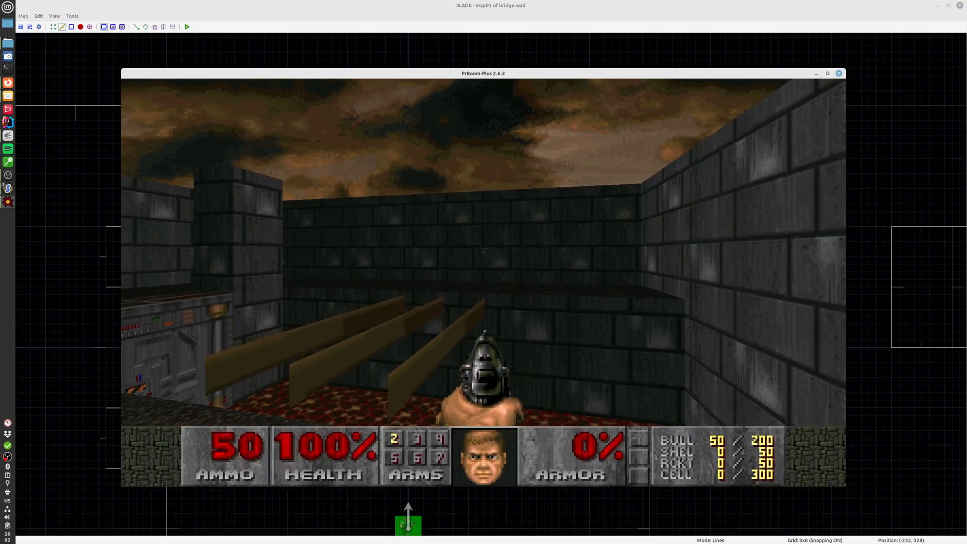
{"action": "key", "text": "a"}
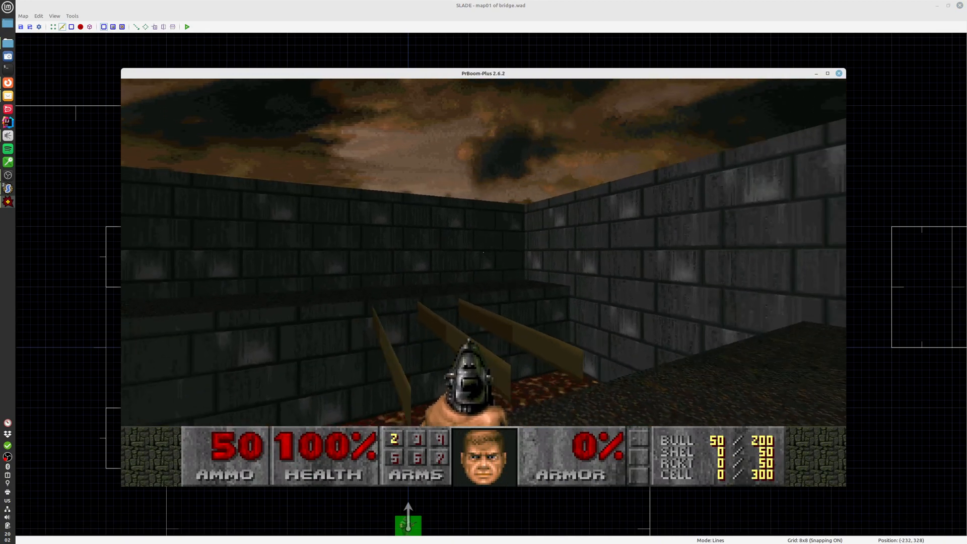
{"action": "key", "text": "s"}
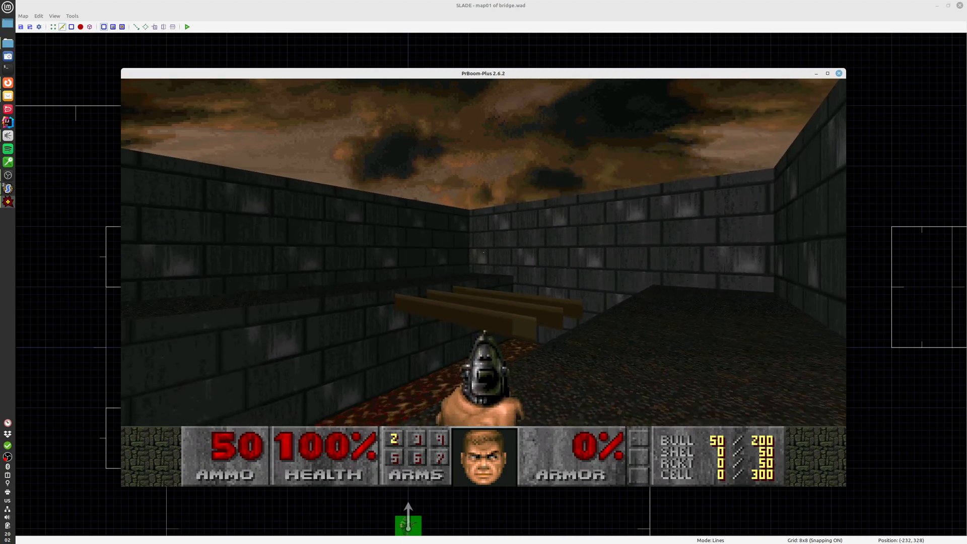
{"action": "key", "text": "w"}
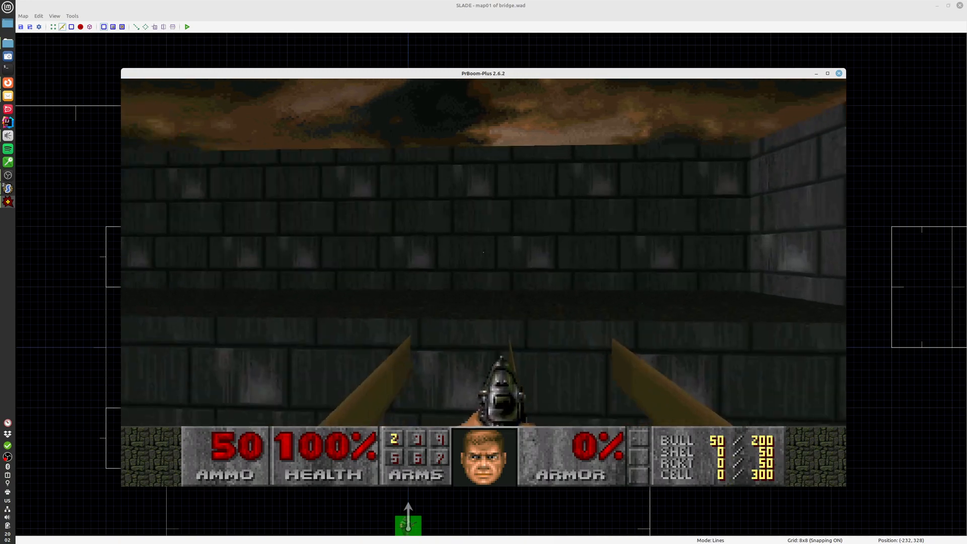
{"action": "key", "text": "w"}
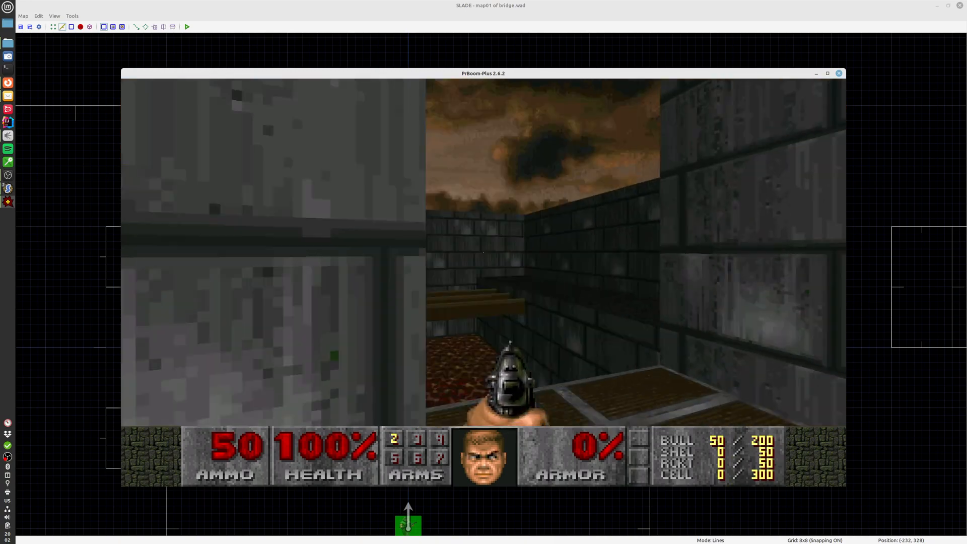
Finish viewing the bridge beams from the pit edge in-game and quit PrBoom to return to the map
{"action": "key", "text": "w"}
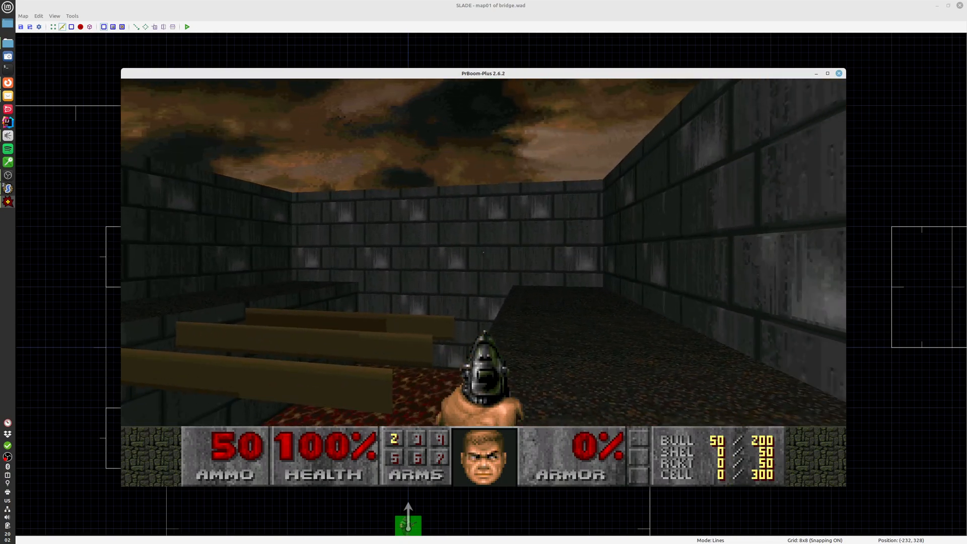
{"action": "key", "text": "y"}
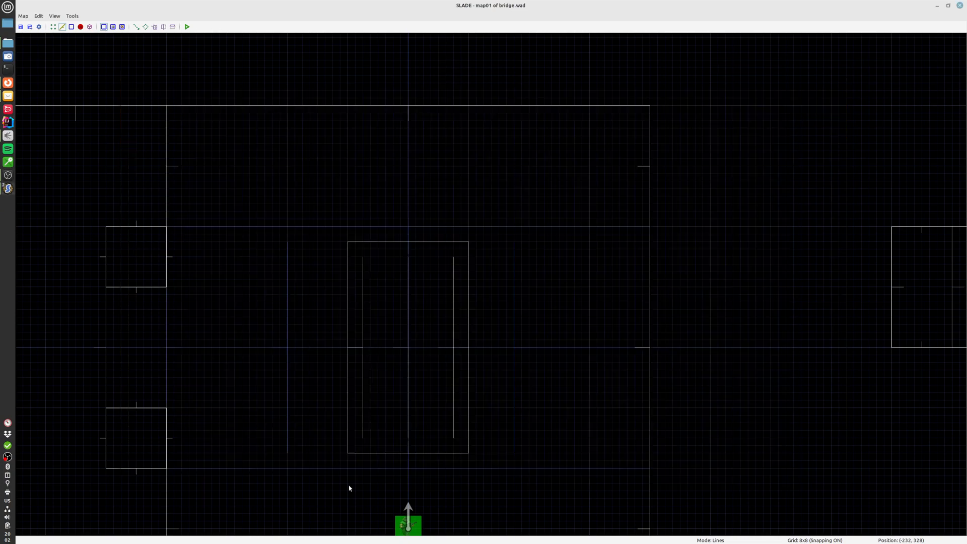
Extend the lower vertices of the three inner lines to the bridge's edge at y -112, keeping the whole bridge as sector 3
{"action": "middle_click_drag", "start_coordinate": [386, 300], "coordinate": [420, 374]}
{"action": "scroll", "coordinate": [419, 374], "scroll_direction": "up", "scroll_amount": 2}
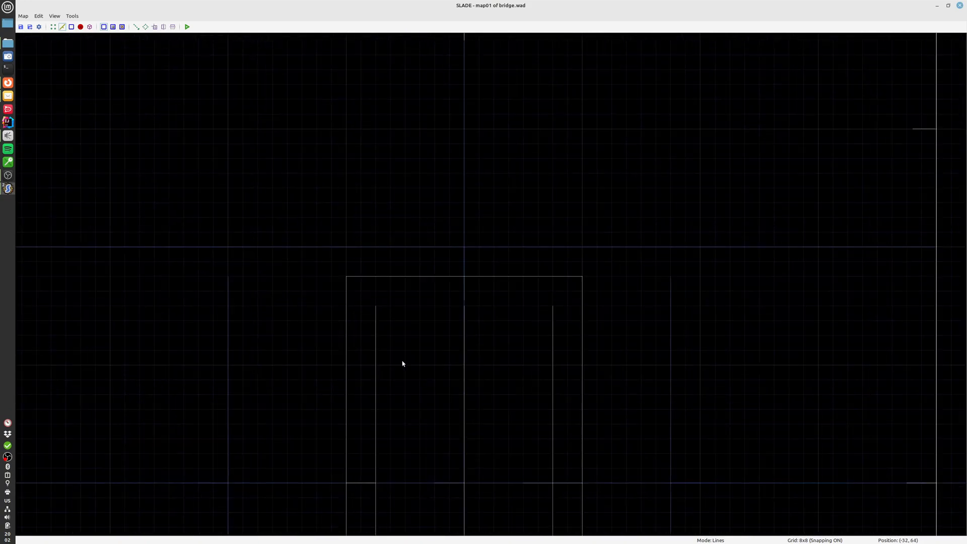
{"action": "scroll", "coordinate": [427, 431], "scroll_direction": "up", "scroll_amount": 1}
{"action": "middle_click_drag", "start_coordinate": [427, 431], "coordinate": [461, 327]}
{"action": "scroll", "coordinate": [461, 327], "scroll_direction": "down", "scroll_amount": 2}
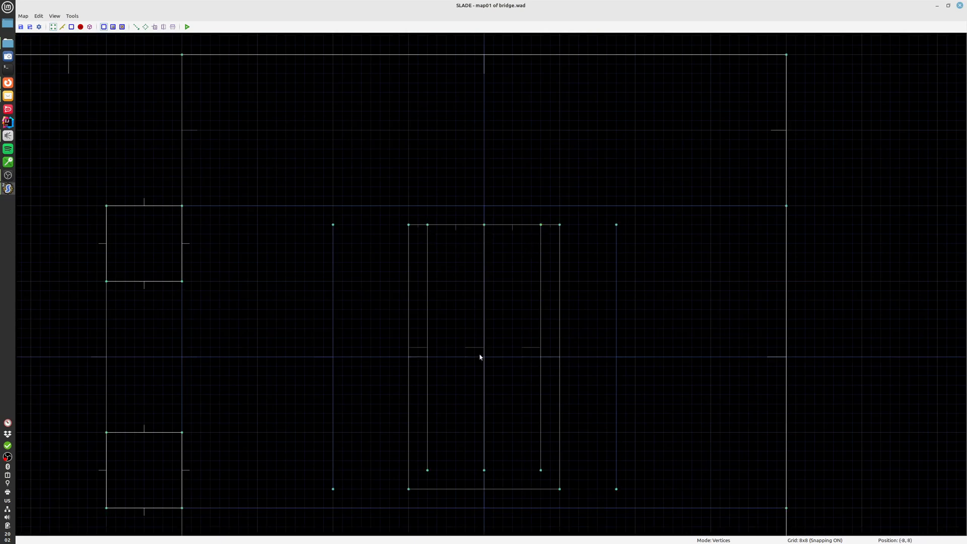
{"action": "middle_click_drag", "start_coordinate": [500, 357], "coordinate": [518, 266]}
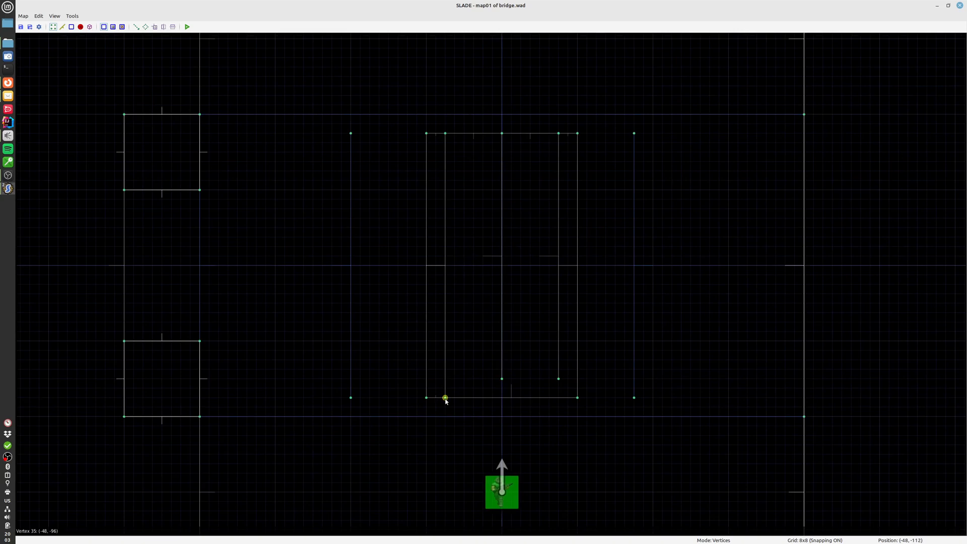
{"action": "key", "text": "s"}
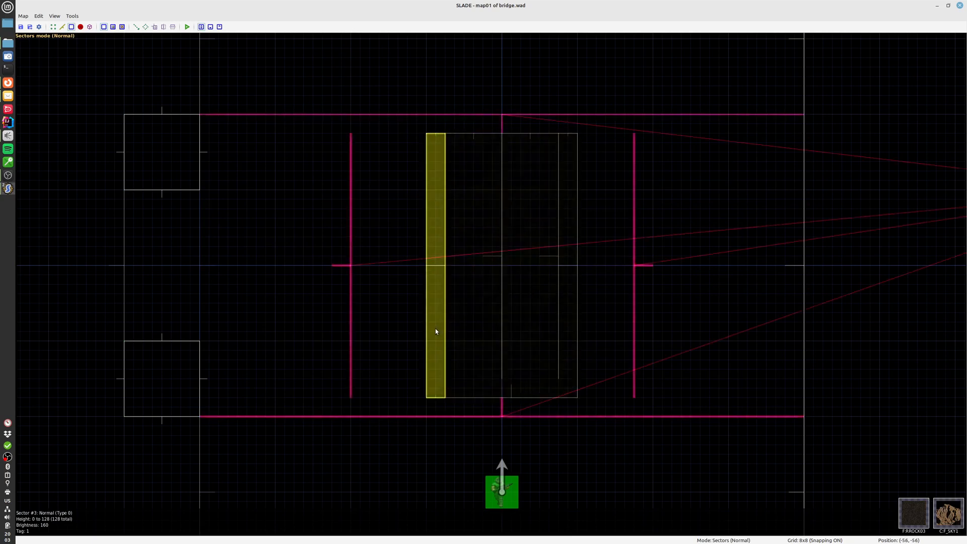
{"action": "key", "text": "ctrl+z"}
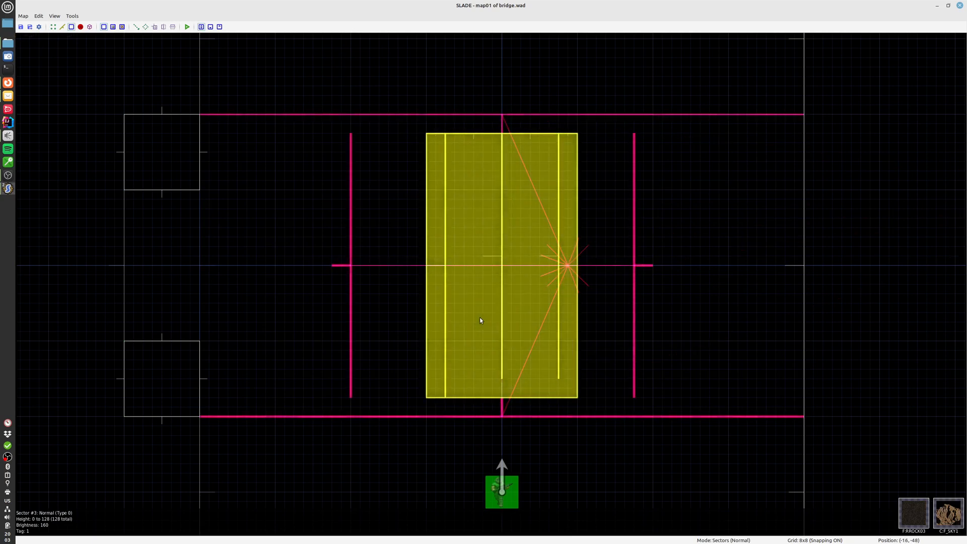
{"action": "key", "text": "v"}
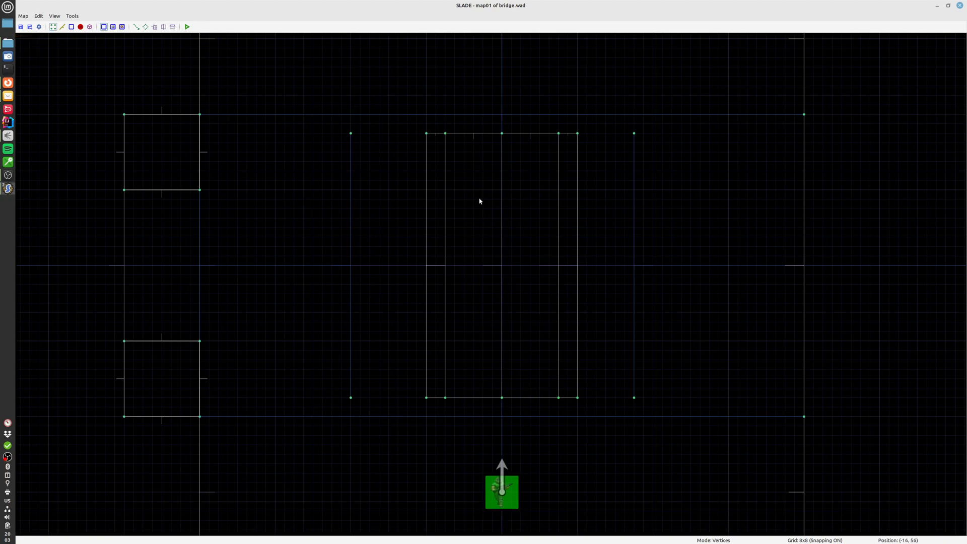
{"action": "key", "text": "s"}
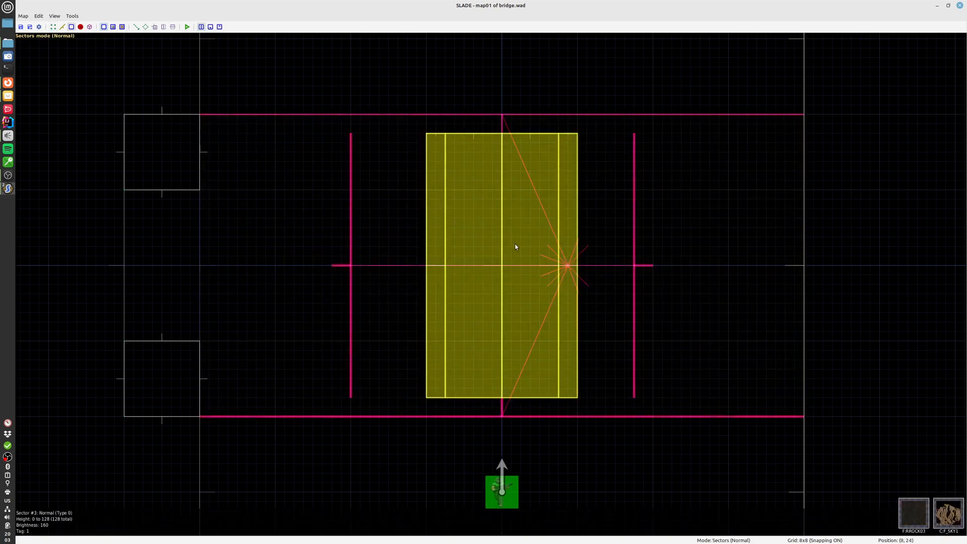
Inspect the bridge and the gap between it and the pit edge in the 3D view, and return to the 2D map
{"action": "key", "text": "q"}
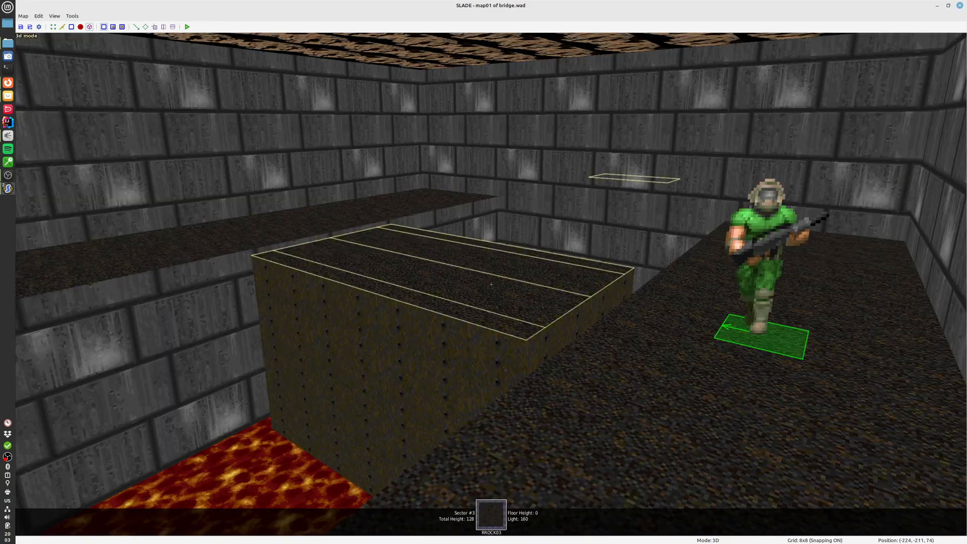
{"action": "key", "text": "w"}
{"action": "key", "text": "d"}
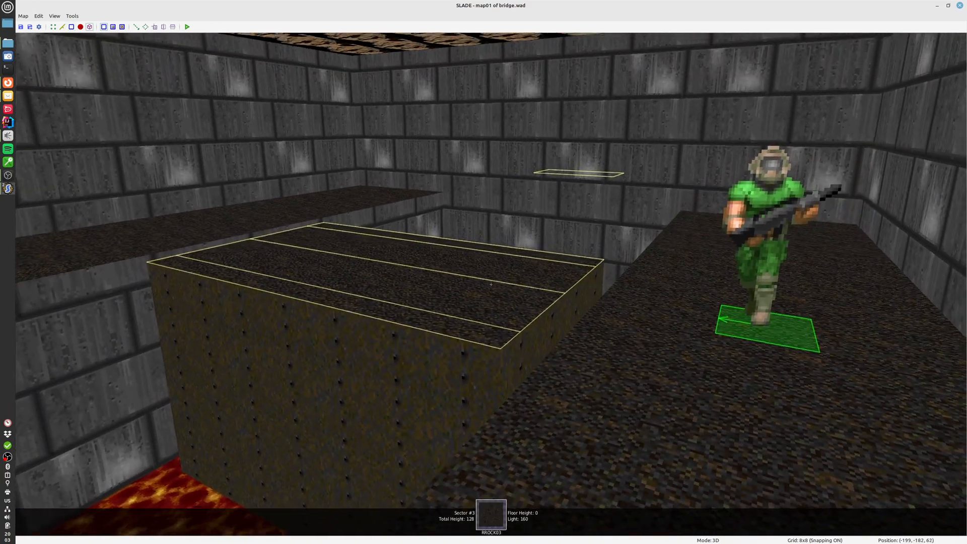
{"action": "key", "text": "a"}
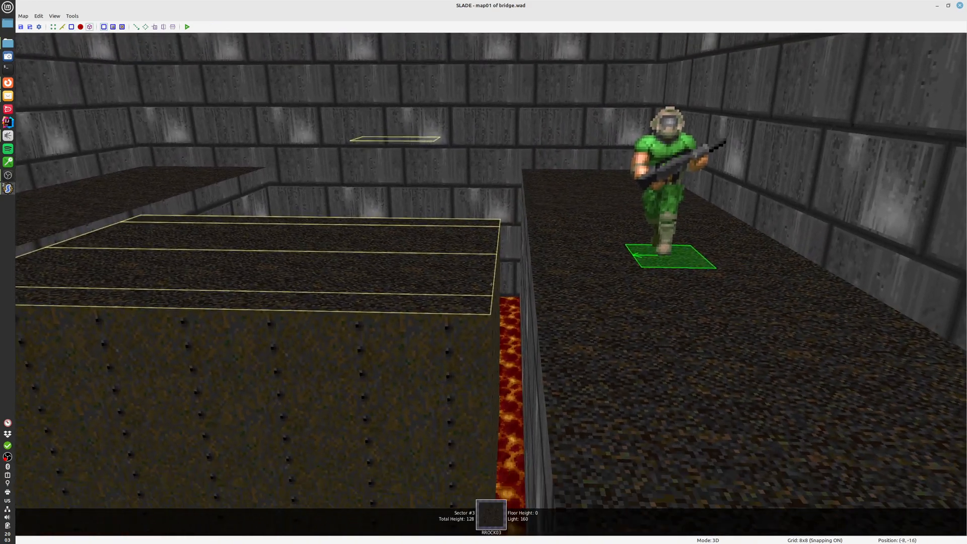
{"action": "key", "text": "q"}
Draw three 16-unit lines connecting the upper ends of the inner bridge lines to the lava pit's upper edge
{"action": "middle_click_drag", "start_coordinate": [482, 271], "coordinate": [497, 464]}
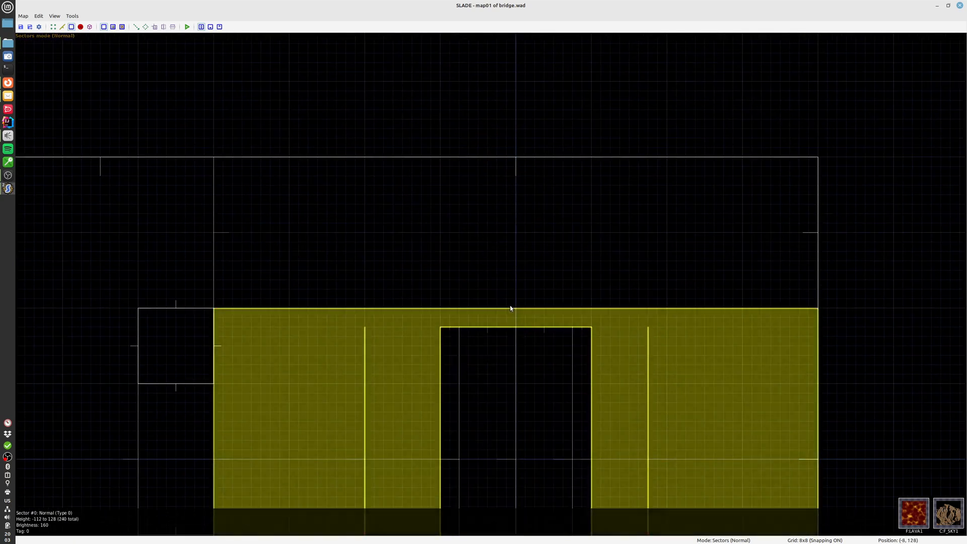
{"action": "key", "text": "l"}
{"action": "key", "text": "space"}
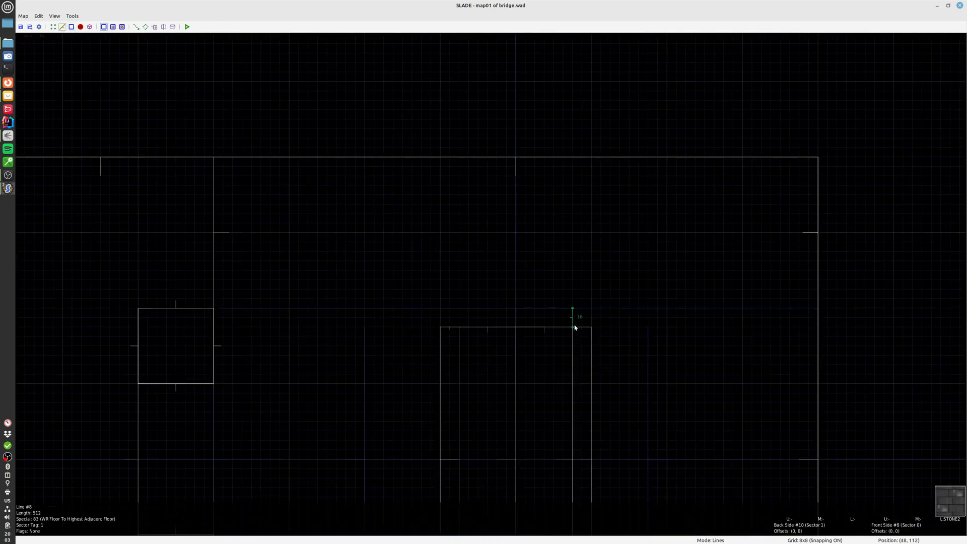
{"action": "left_click", "coordinate": [574, 327]}
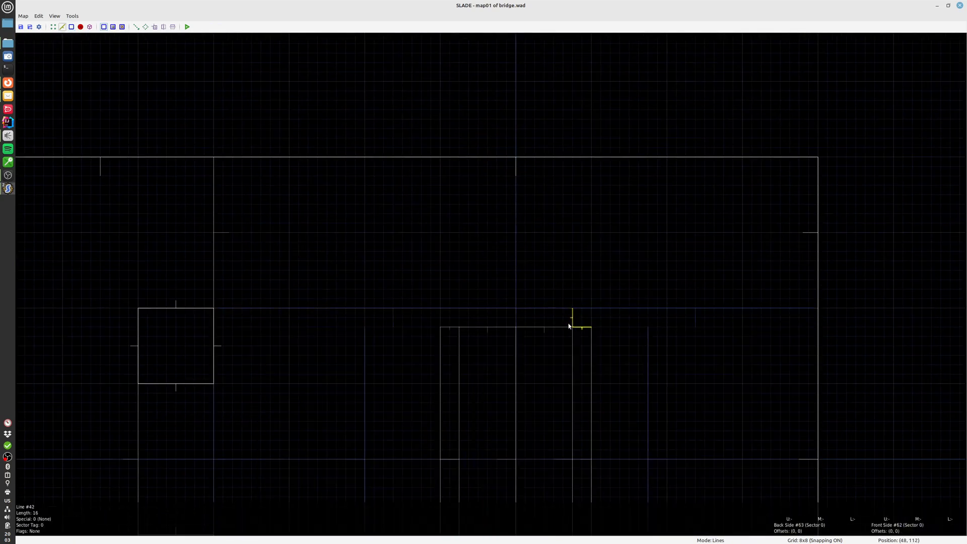
{"action": "left_click", "coordinate": [519, 326]}
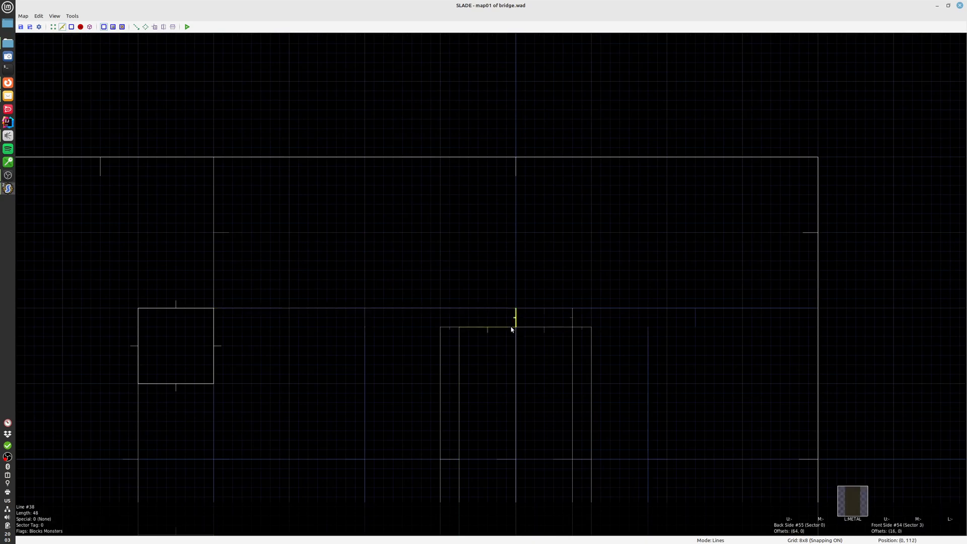
{"action": "left_click", "coordinate": [458, 327]}
Check the bridge ends in 3D and draw matching 16-unit lines from the inner lines' lower ends to the pit's lower edge
{"action": "key", "text": "q"}
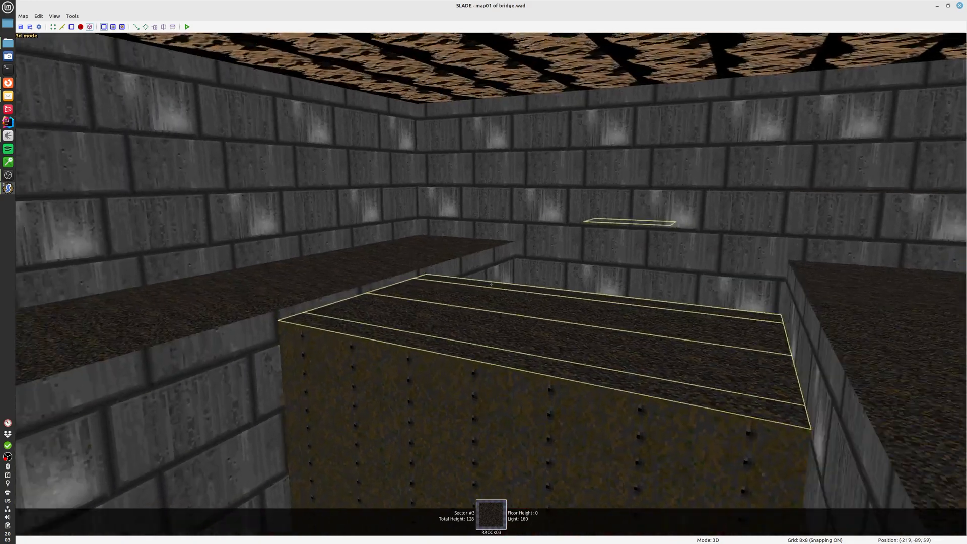
{"action": "key", "text": "w"}
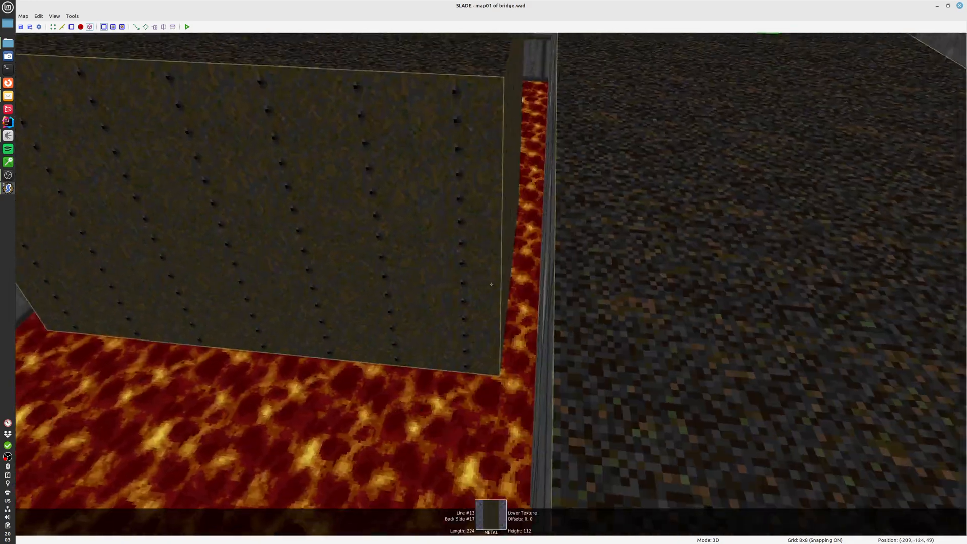
{"action": "key", "text": "s"}
{"action": "key", "text": "q"}
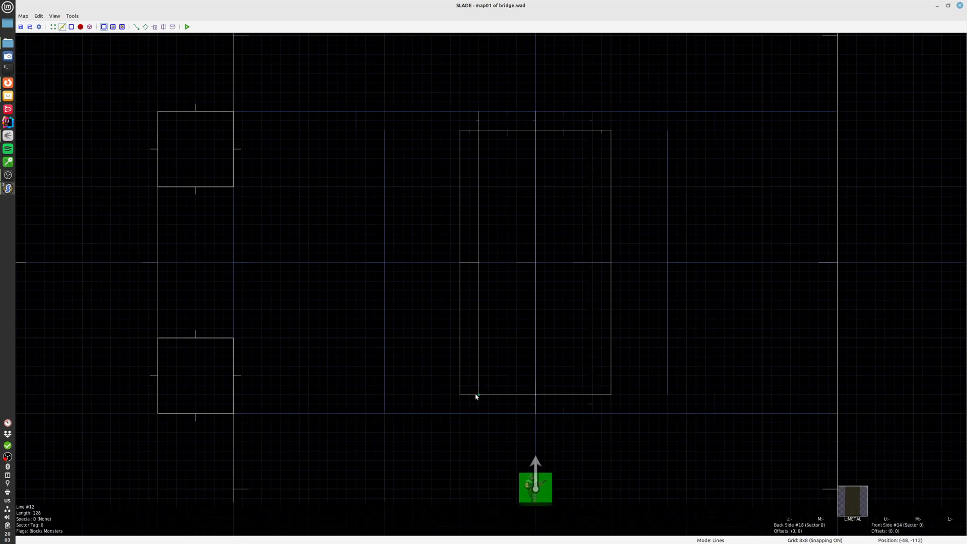
{"action": "left_click", "coordinate": [478, 414]}
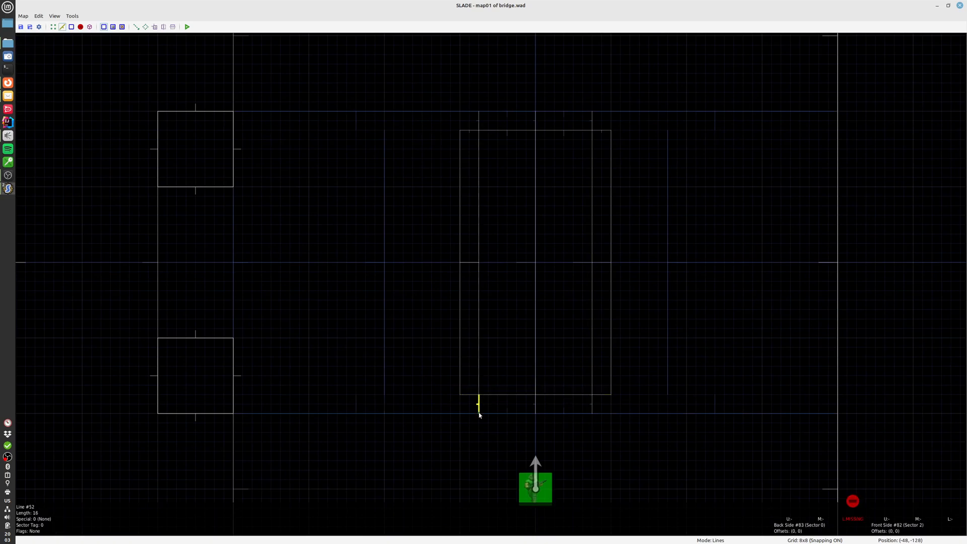
Select the six short connecting lines at both ends of the bridge
{"action": "left_click", "coordinate": [479, 407]}
{"action": "left_click", "coordinate": [535, 405]}
{"action": "left_click", "coordinate": [591, 404]}
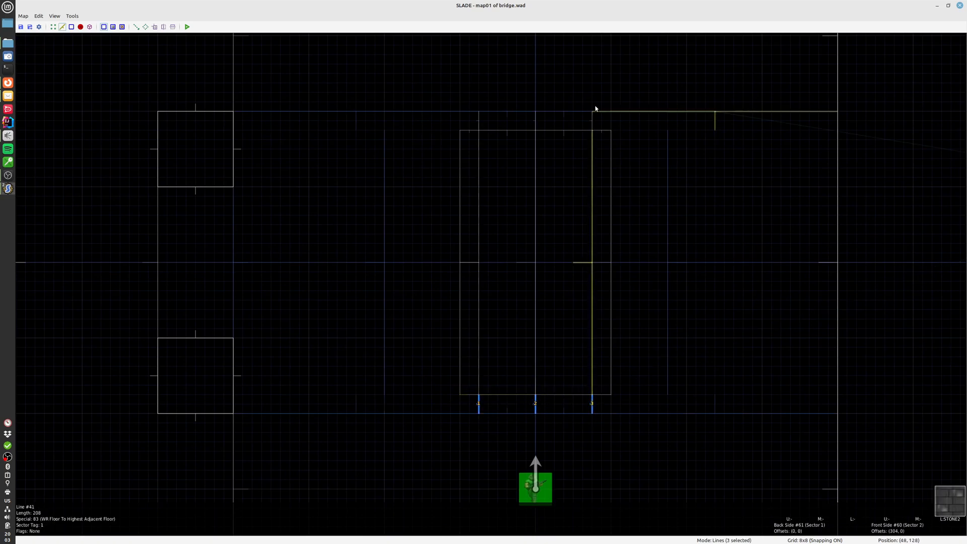
{"action": "left_click", "coordinate": [592, 120]}
{"action": "left_click", "coordinate": [535, 120]}
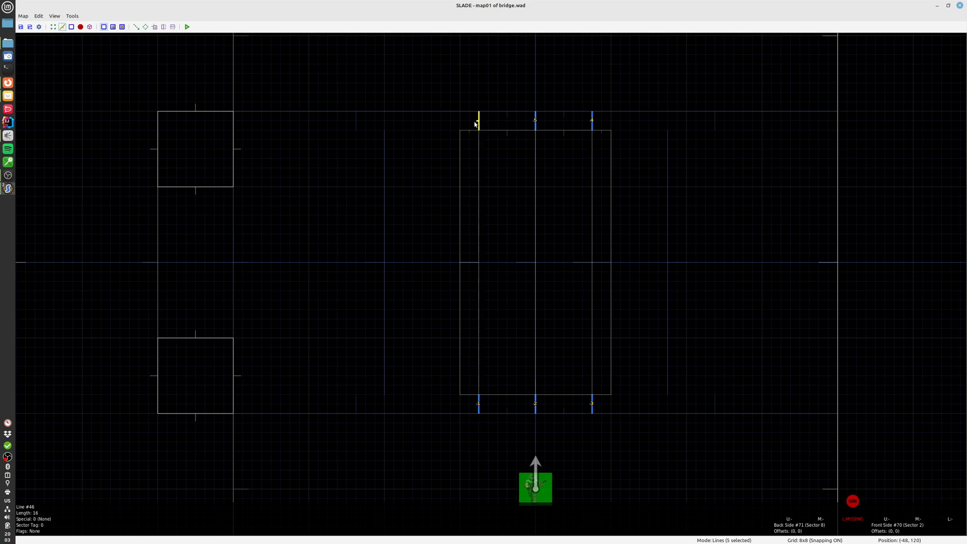
{"action": "left_click", "coordinate": [476, 123]}
{"action": "left_click", "coordinate": [477, 169]}
{"action": "left_click", "coordinate": [534, 166]}
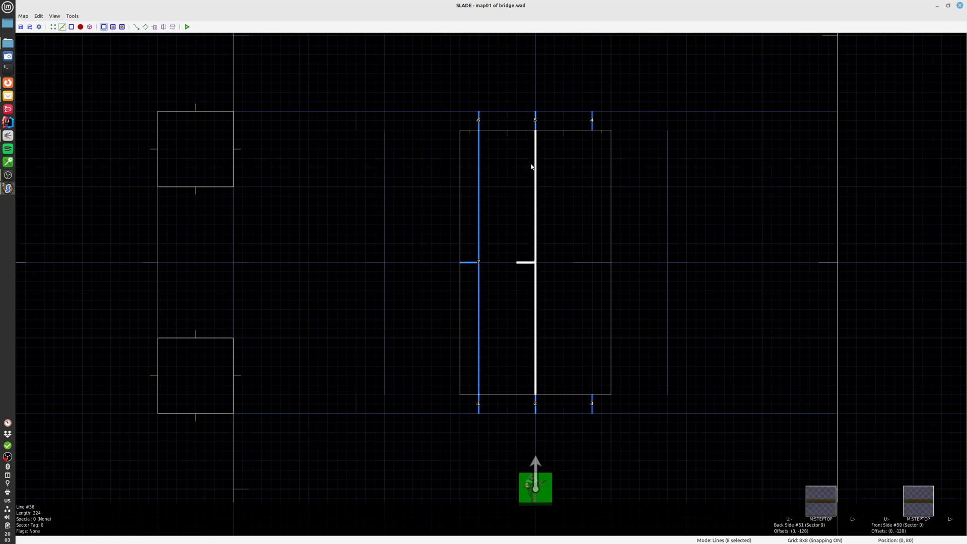
{"action": "left_click", "coordinate": [593, 181]}
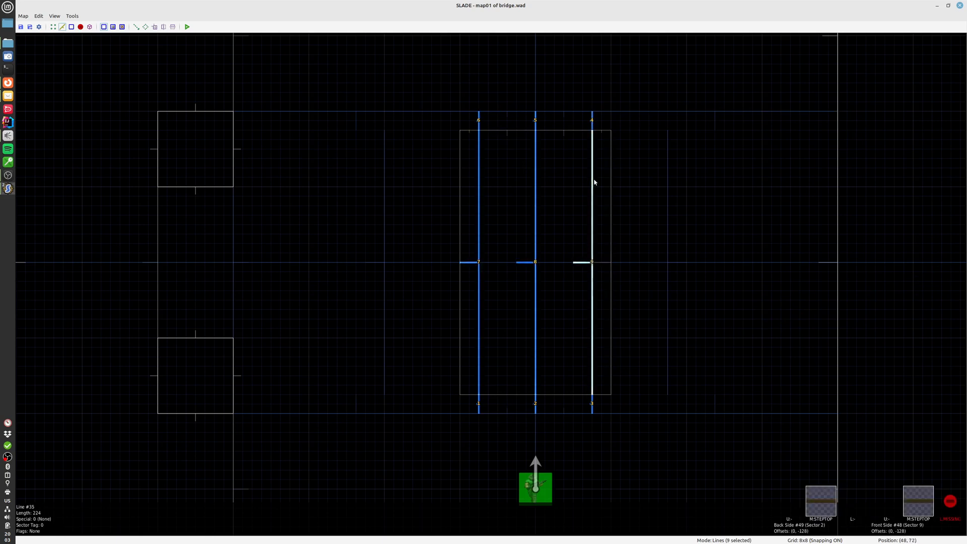
{"action": "right_click", "coordinate": [594, 182]}
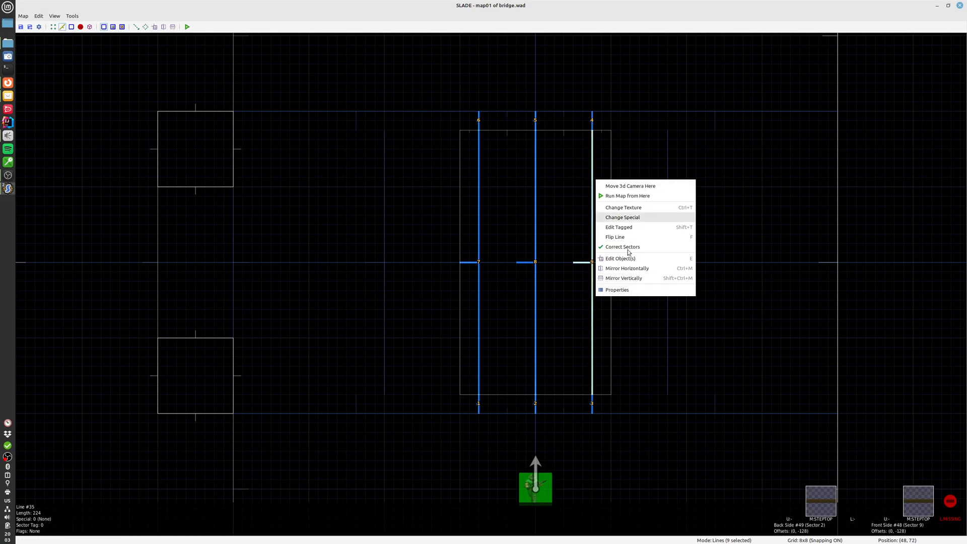
{"action": "left_click", "coordinate": [487, 191]}
{"action": "left_click", "coordinate": [483, 188]}
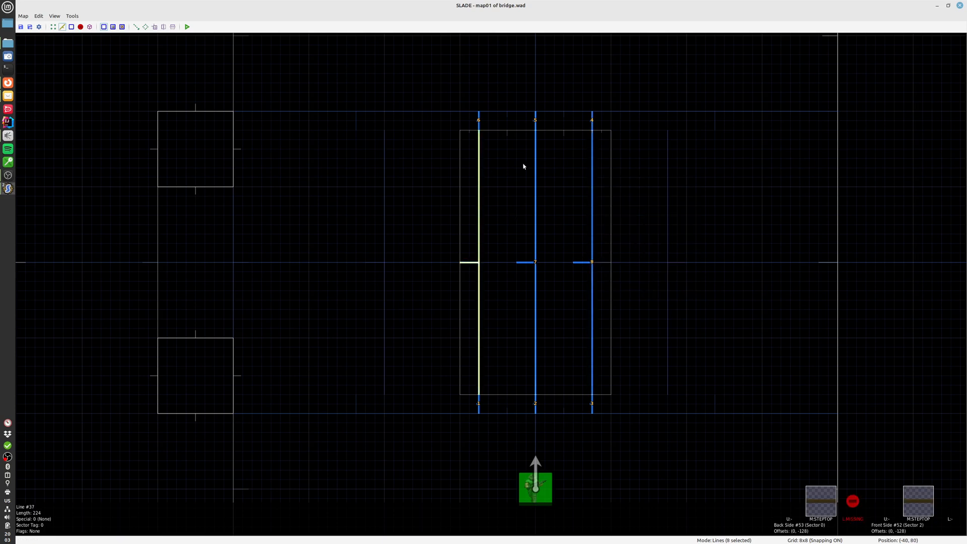
{"action": "left_click", "coordinate": [536, 163]}
{"action": "left_click", "coordinate": [590, 158]}
Open the properties of the six selected short lines and set their front side middle texture to STEPTOP
{"action": "right_click", "coordinate": [592, 123]}
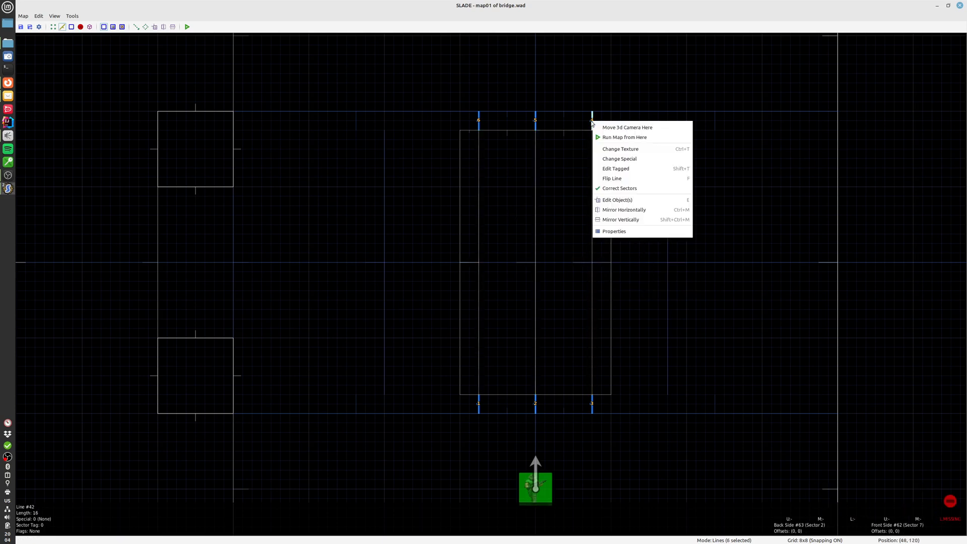
{"action": "left_click", "coordinate": [638, 229]}
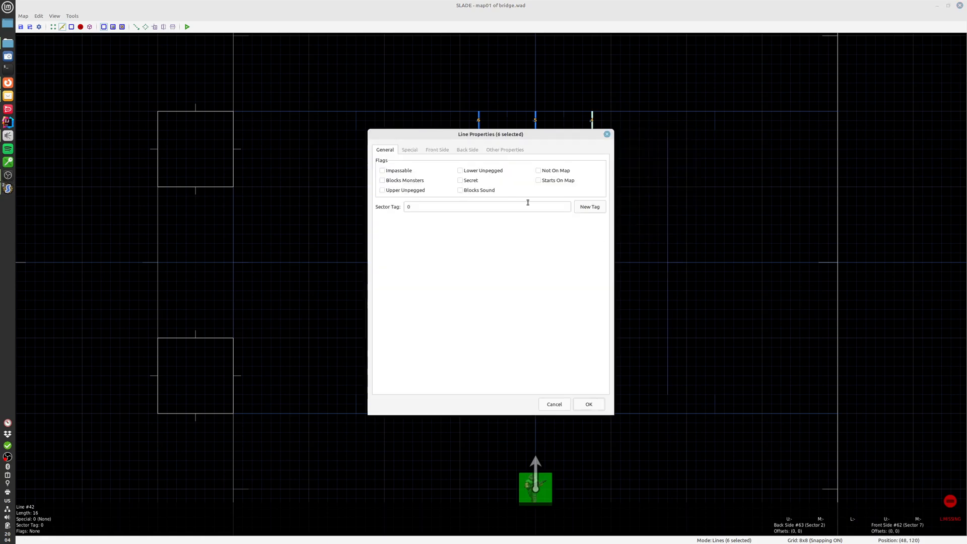
{"action": "left_click", "coordinate": [468, 151]}
{"action": "left_click", "coordinate": [490, 201]}
{"action": "type", "text": "ST"}
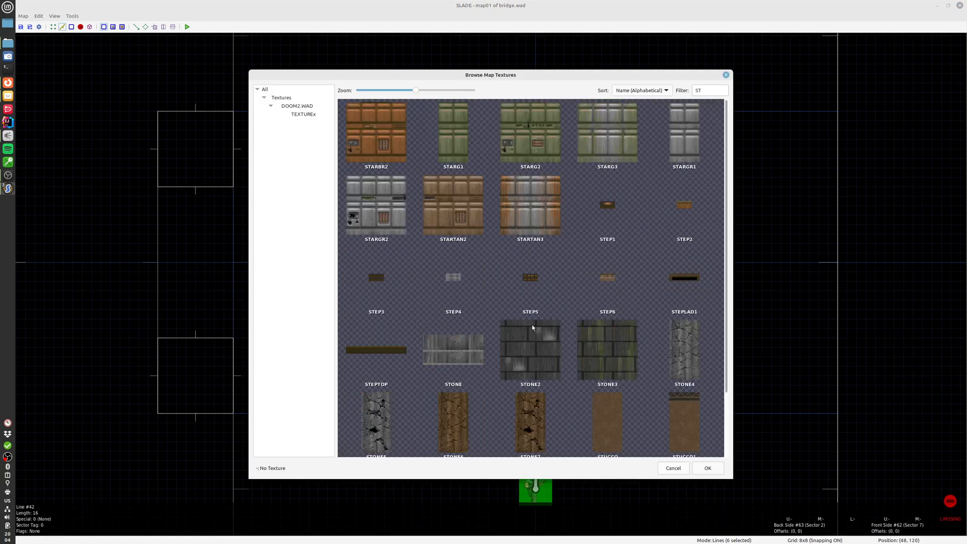
{"action": "left_click", "coordinate": [373, 355]}
{"action": "double_click", "coordinate": [373, 357]}
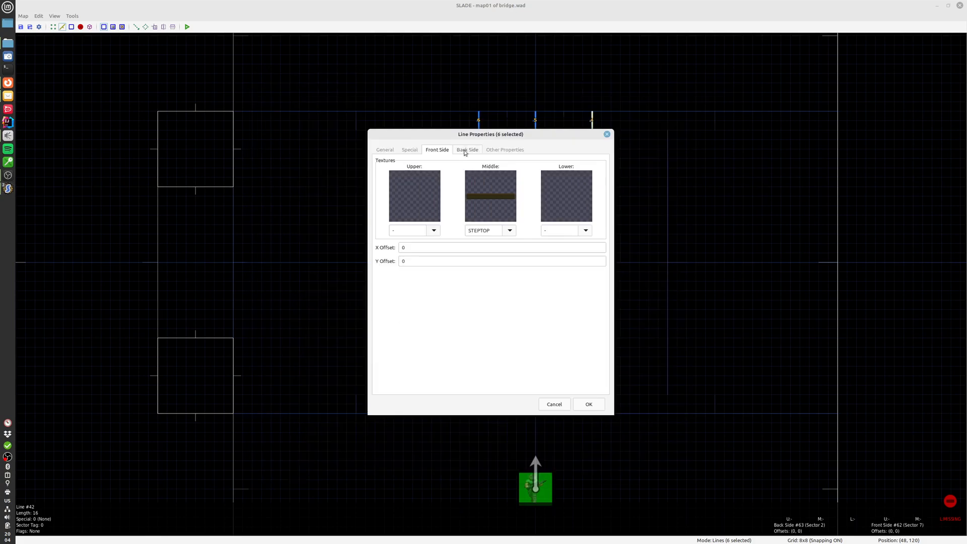
Set the six short lines' back side middle texture to STEPTOP and apply the line properties
{"action": "left_click", "coordinate": [476, 183]}
{"action": "type", "text": "ST"}
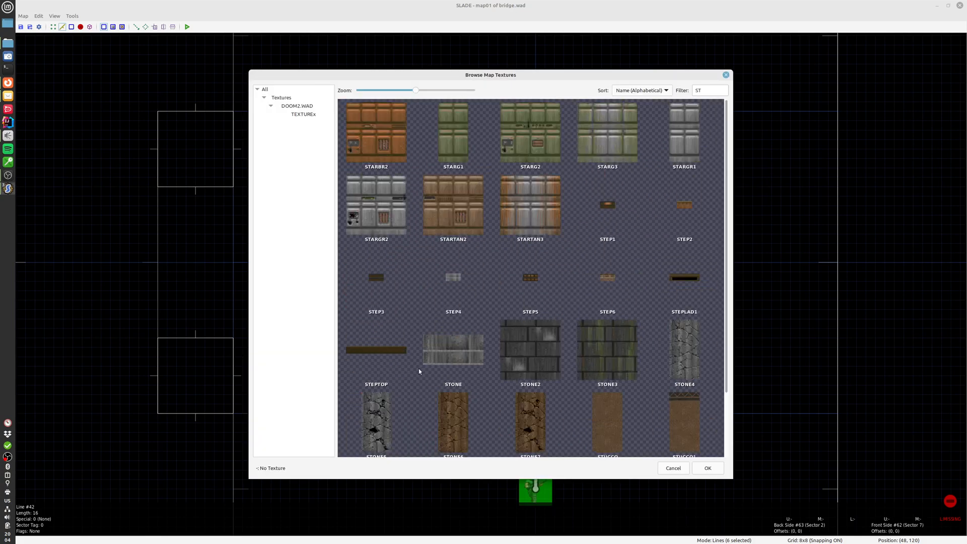
{"action": "double_click", "coordinate": [389, 360]}
{"action": "left_click", "coordinate": [588, 403]}
Examine the STEPTOP textures on the short connecting lines around the bridge from several angles in the 3D view
{"action": "key", "text": "q"}
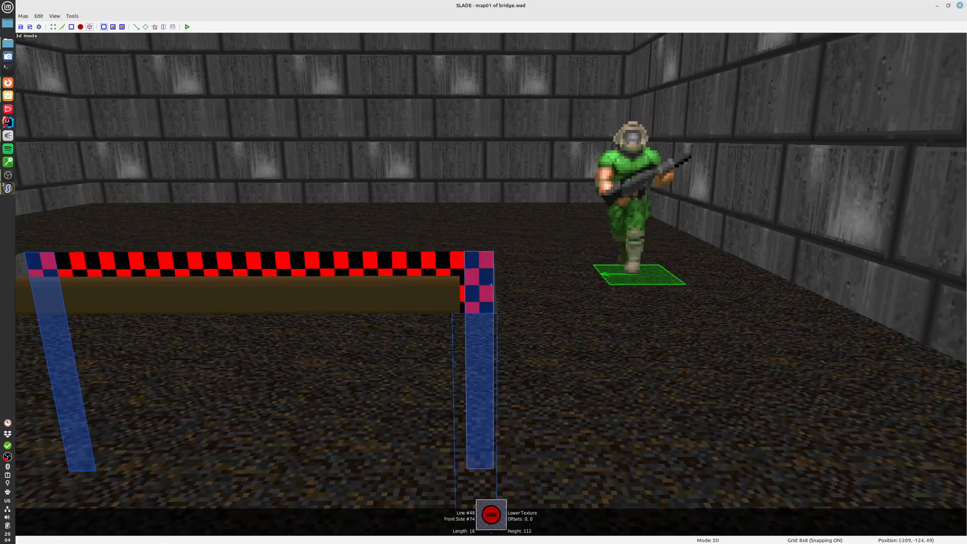
{"action": "key", "text": "w"}
{"action": "key", "text": "s"}
{"action": "key", "text": "d"}
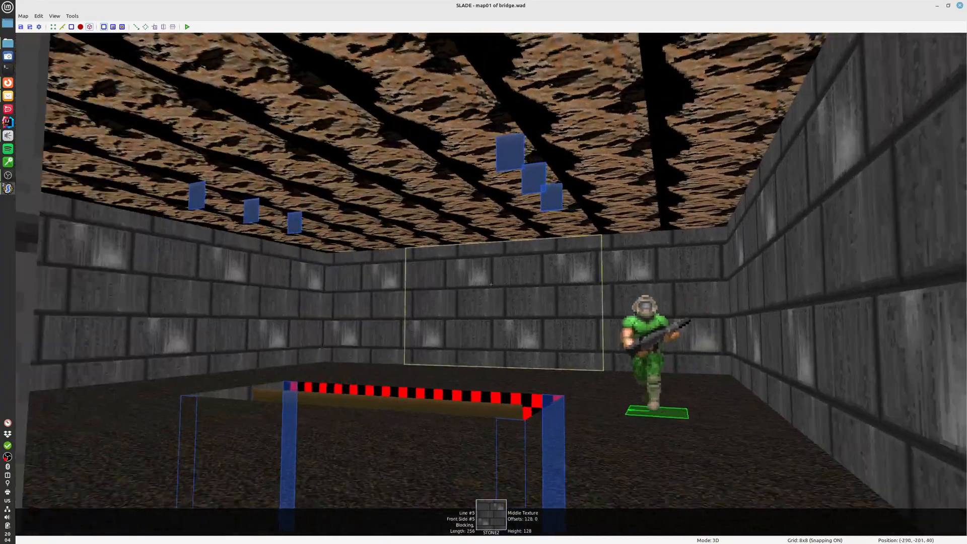
{"action": "key", "text": "s"}
{"action": "key", "text": "w"}
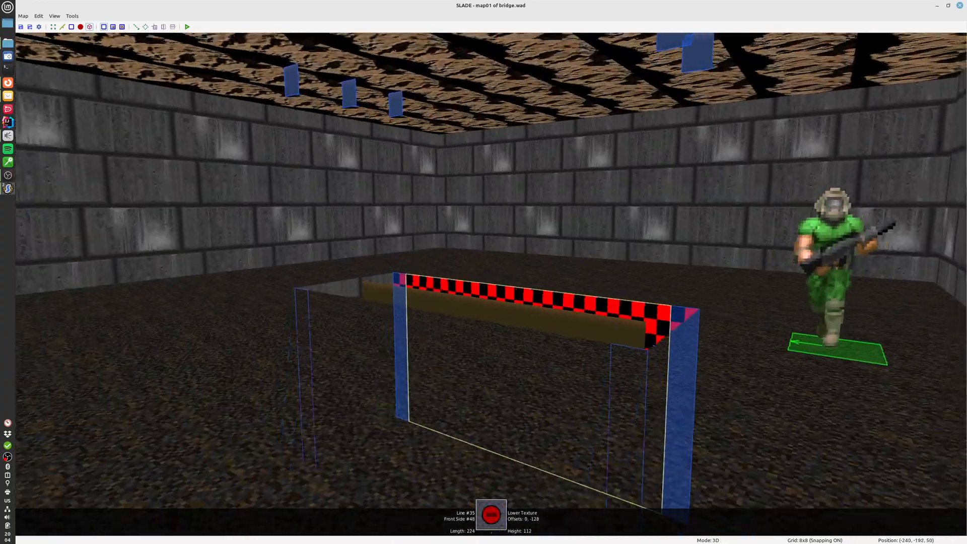
{"action": "key", "text": "d"}
{"action": "key", "text": "a"}
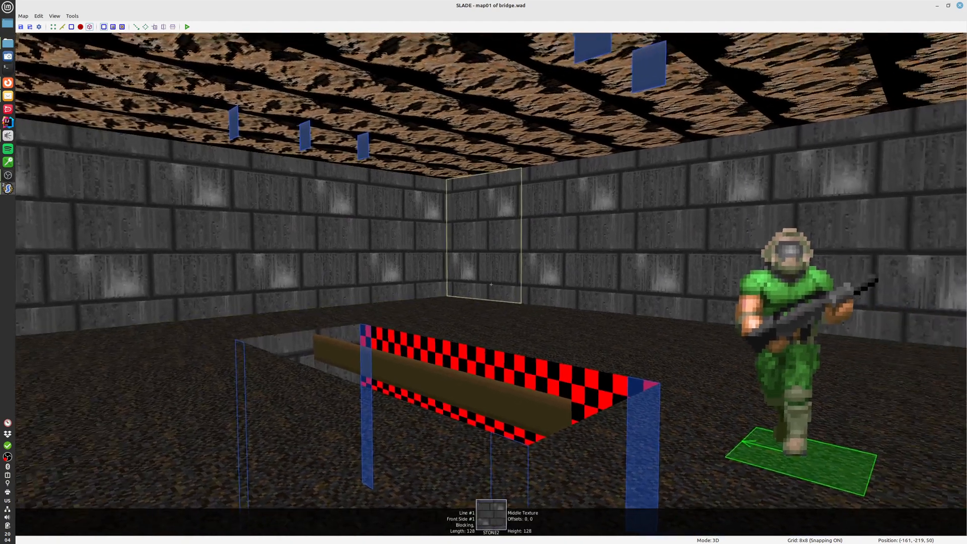
Undo the last four line drawings on the bridge and inspect the bridge block in the 3D view
{"action": "key", "text": "q"}
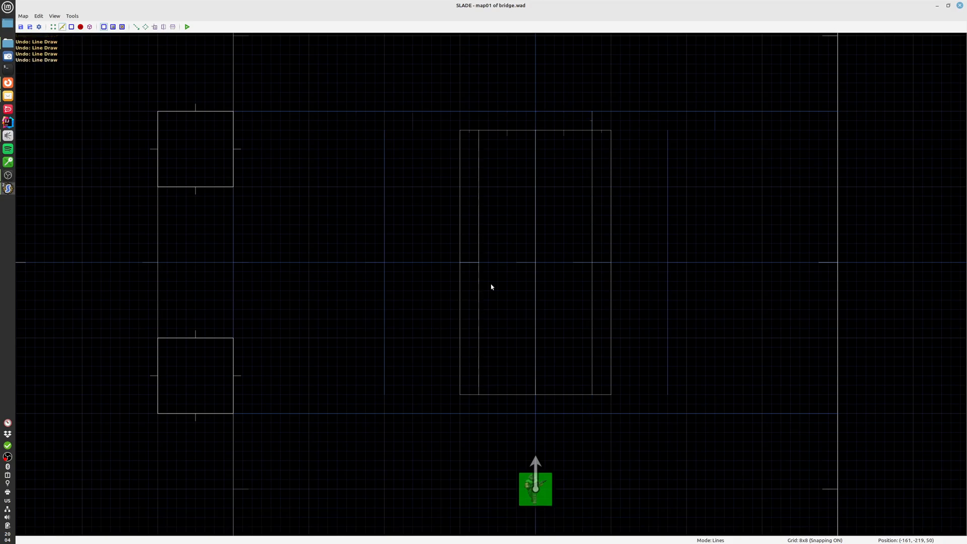
{"action": "key", "text": "q"}
{"action": "key", "text": "w"}
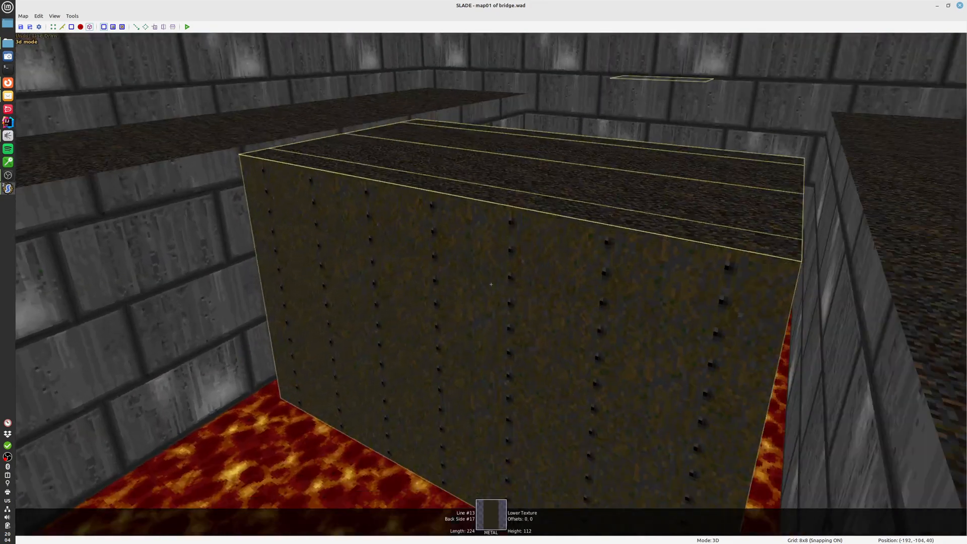
{"action": "key", "text": "a"}
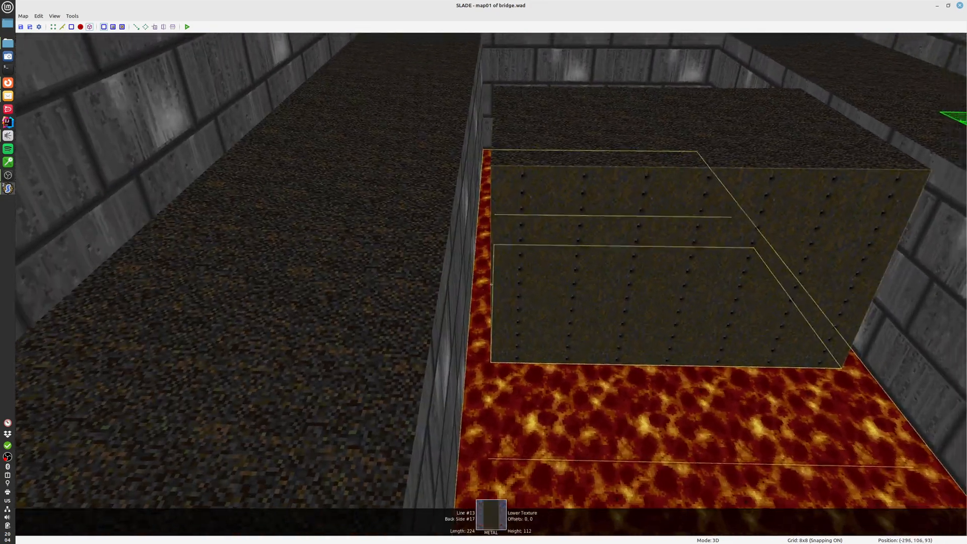
{"action": "key", "text": "d"}
{"action": "key", "text": "d"}
{"action": "key", "text": "a"}
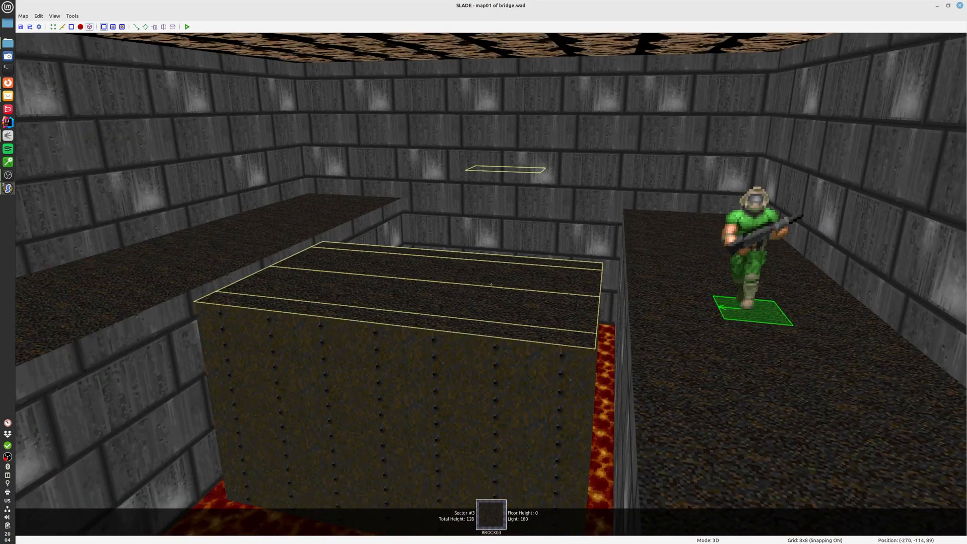
{"action": "key", "text": "w"}
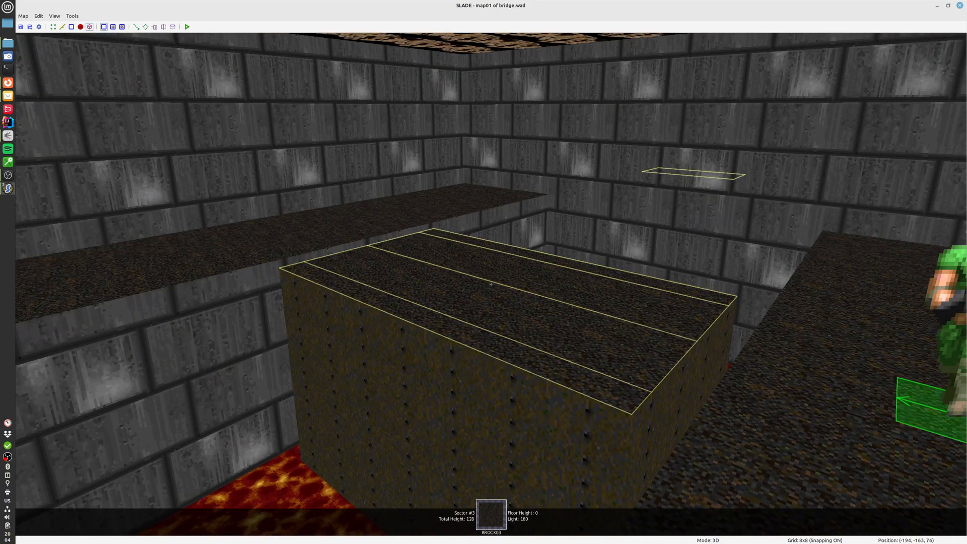
{"action": "key", "text": "q"}
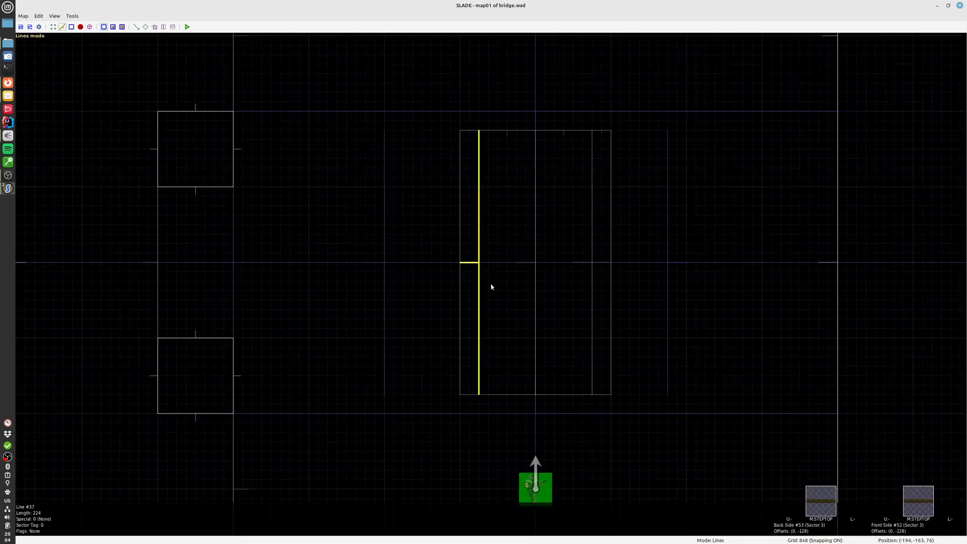
Run the map, check the raised bridge with its STEPTOP beams in the game, and close the game
{"action": "left_click", "coordinate": [187, 26]}
{"action": "left_click", "coordinate": [560, 339]}
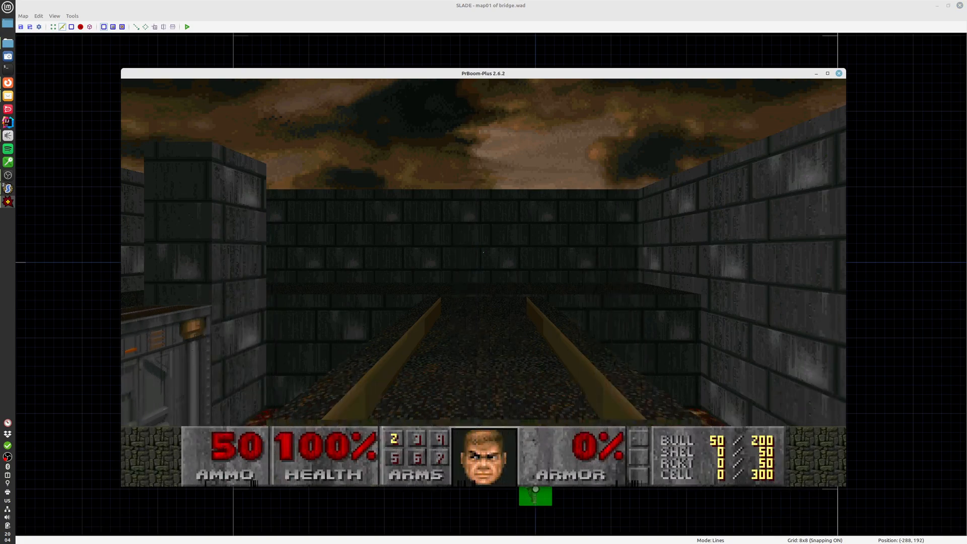
{"action": "key", "text": "w"}
{"action": "key", "text": "w"}
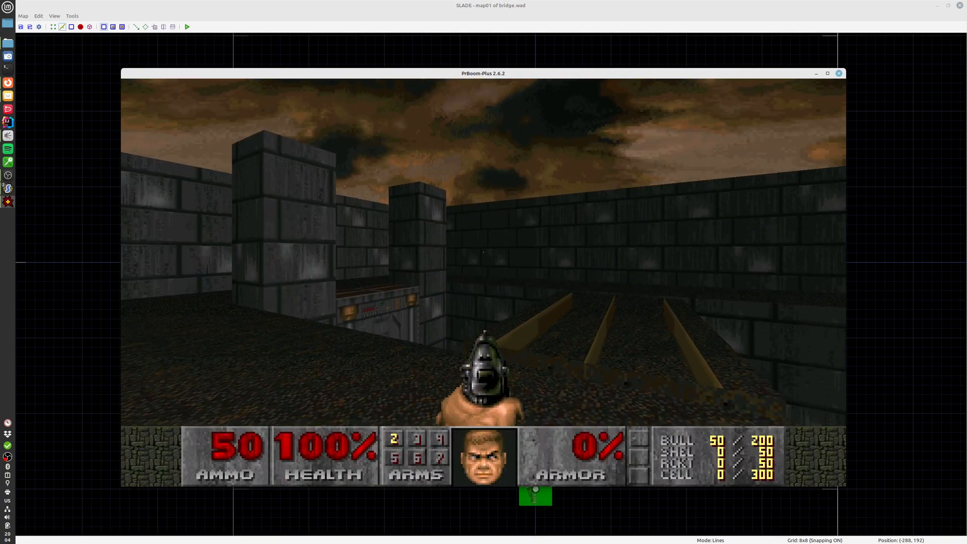
{"action": "key", "text": "alt+F4"}
Check which part of the small separate box east of the room shares its sector with the bridge
{"action": "middle_click_drag", "start_coordinate": [824, 322], "coordinate": [571, 338]}
{"action": "scroll", "coordinate": [571, 339], "scroll_direction": "down", "scroll_amount": 2}
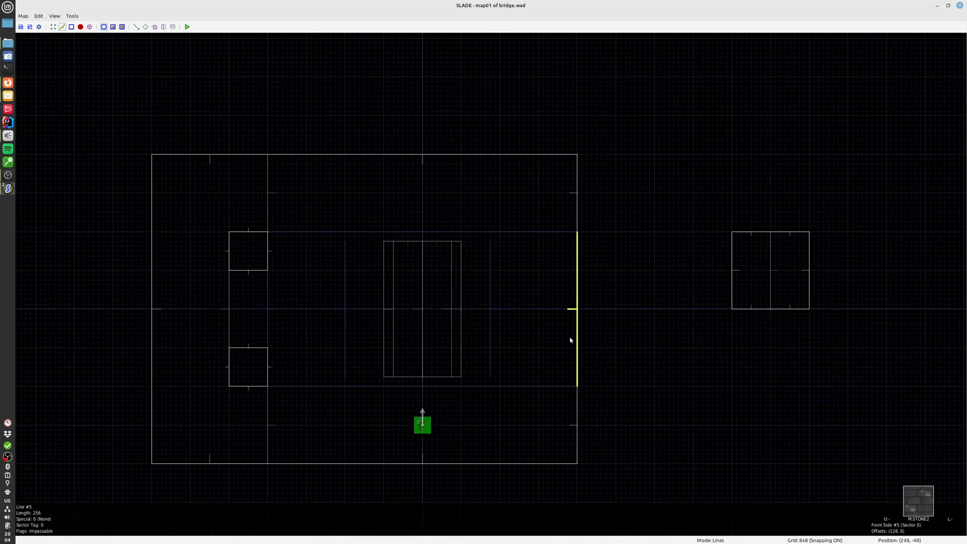
{"action": "scroll", "coordinate": [699, 358], "scroll_direction": "down", "scroll_amount": 1}
{"action": "middle_click_drag", "start_coordinate": [699, 358], "coordinate": [501, 379]}
{"action": "scroll", "coordinate": [501, 379], "scroll_direction": "down", "scroll_amount": 1}
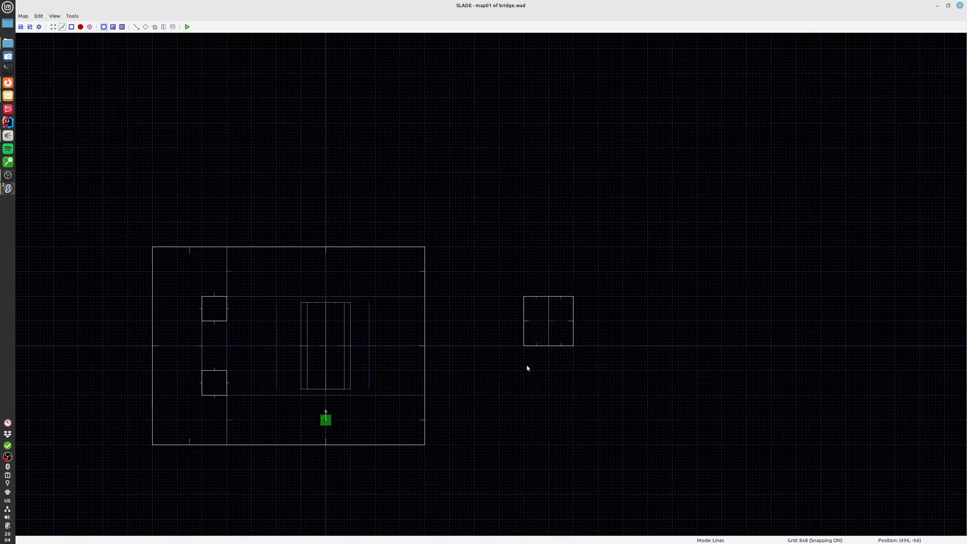
{"action": "middle_click_drag", "start_coordinate": [602, 429], "coordinate": [589, 397]}
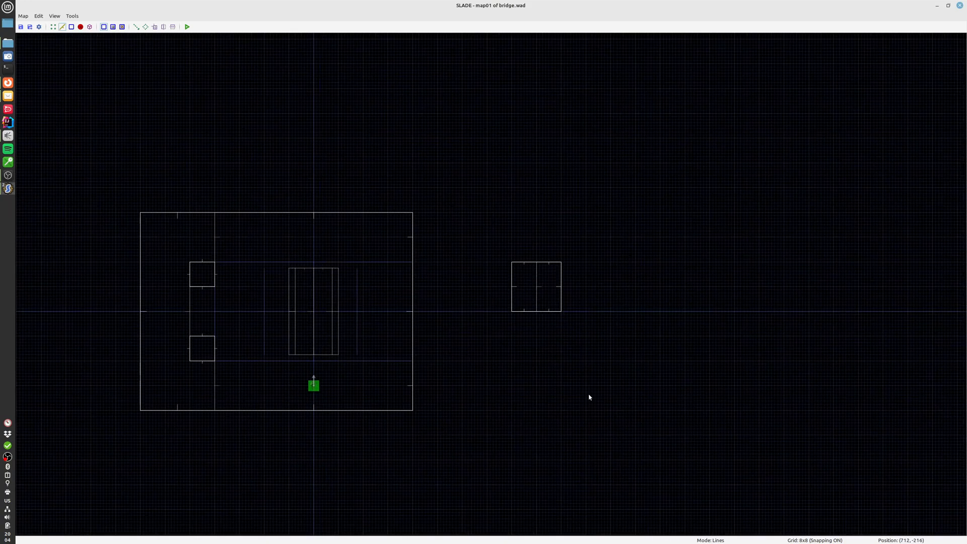
{"action": "scroll", "coordinate": [589, 397], "scroll_direction": "down", "scroll_amount": 1}
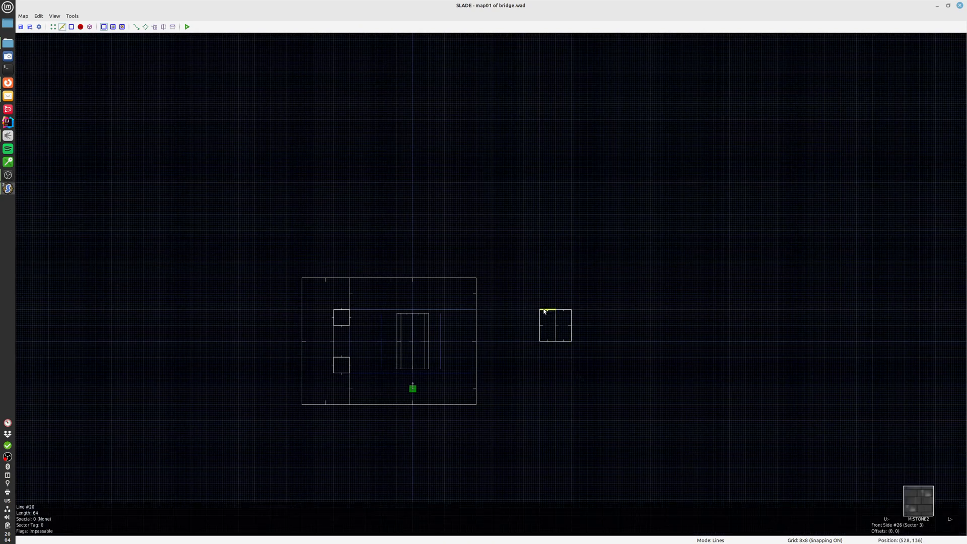
{"action": "key", "text": "s"}
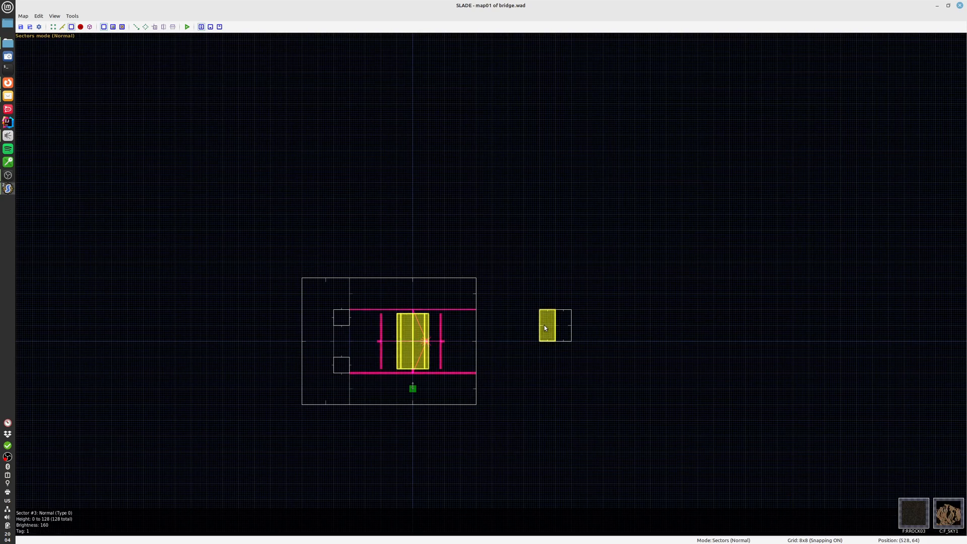
{"action": "left_click", "coordinate": [543, 325]}
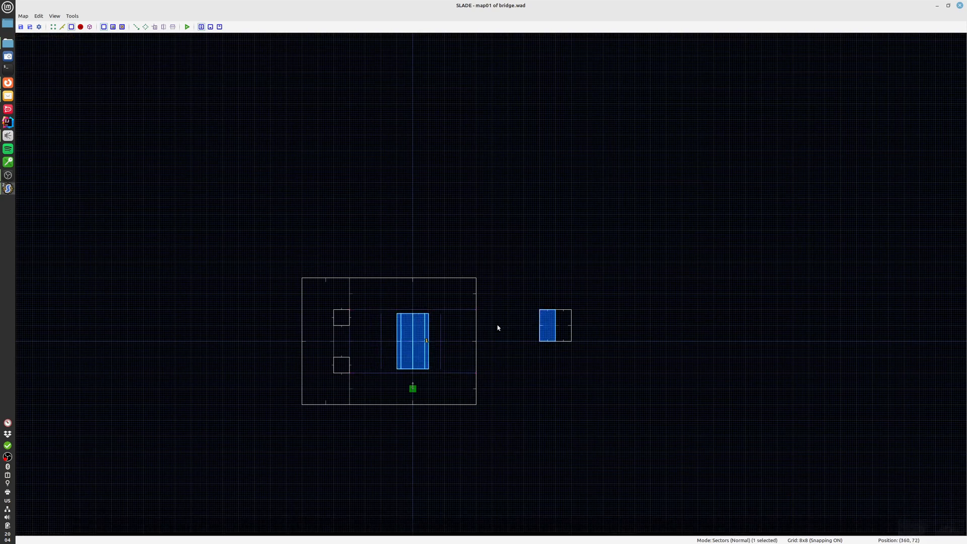
{"action": "left_click", "coordinate": [516, 348]}
Select the seven lines of the small separate box, move it far east of the room, and check its sector
{"action": "left_click_drag", "start_coordinate": [517, 276], "coordinate": [609, 373]}
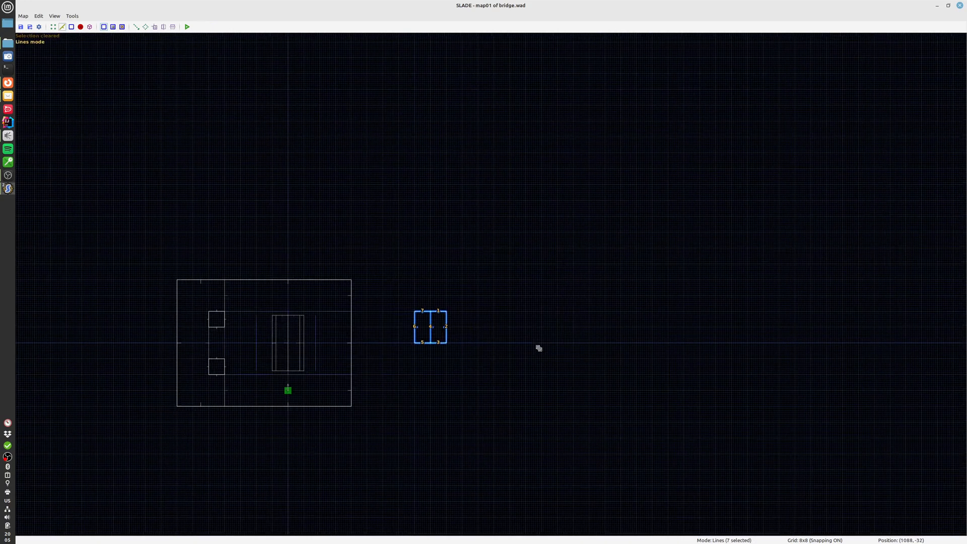
{"action": "scroll", "coordinate": [521, 349], "scroll_direction": "down", "scroll_amount": 4}
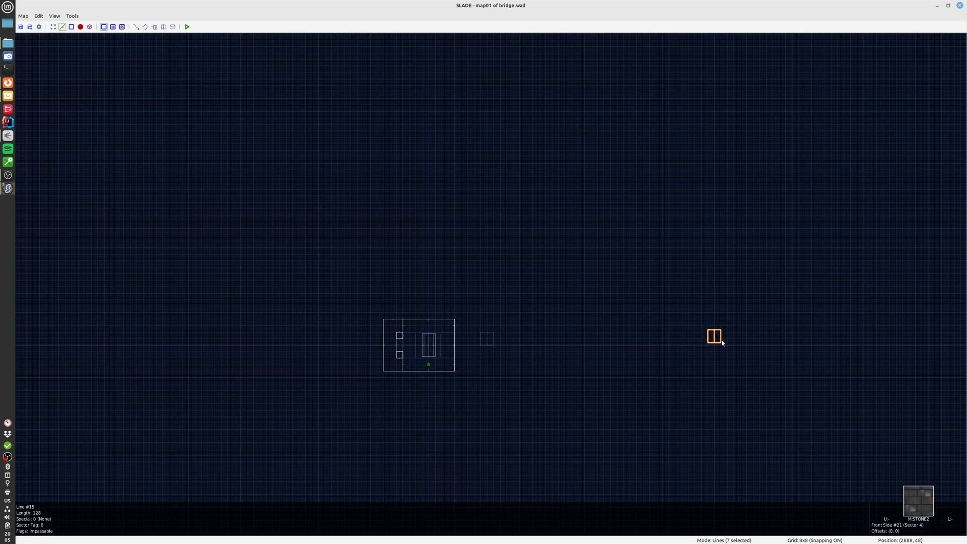
{"action": "left_click", "coordinate": [524, 452]}
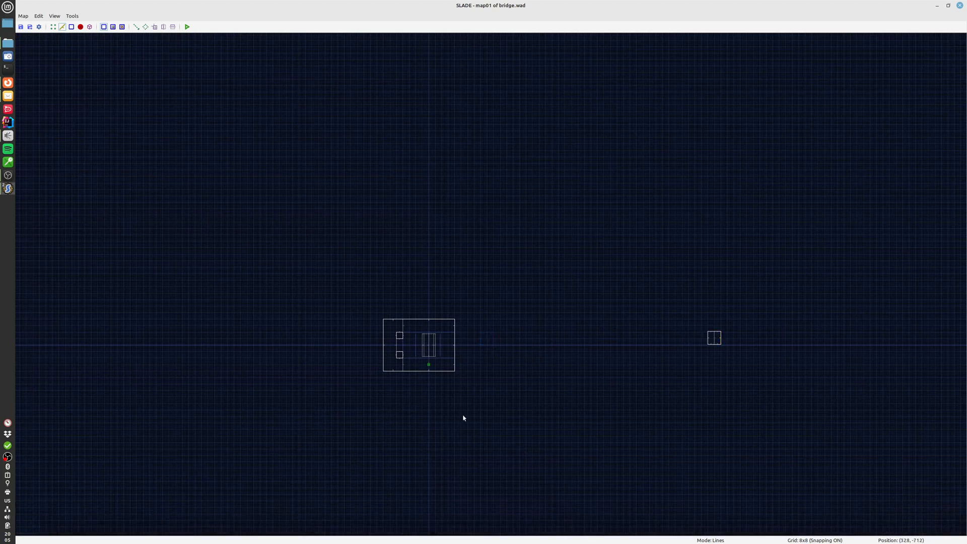
{"action": "left_click", "coordinate": [711, 338]}
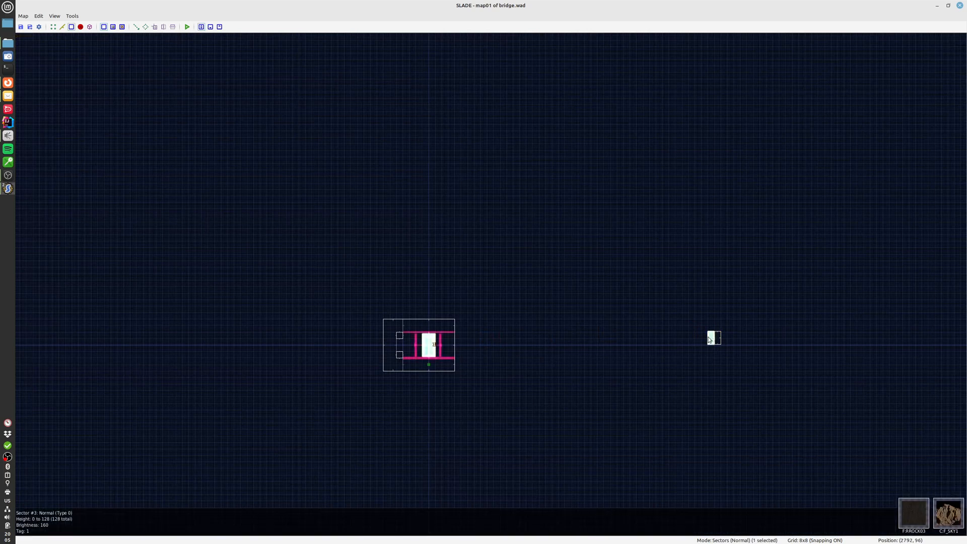
Run the map again and walk around the raised bridge, viewing its beams from the ledges
{"action": "left_click", "coordinate": [186, 27]}
{"action": "left_click", "coordinate": [563, 338]}
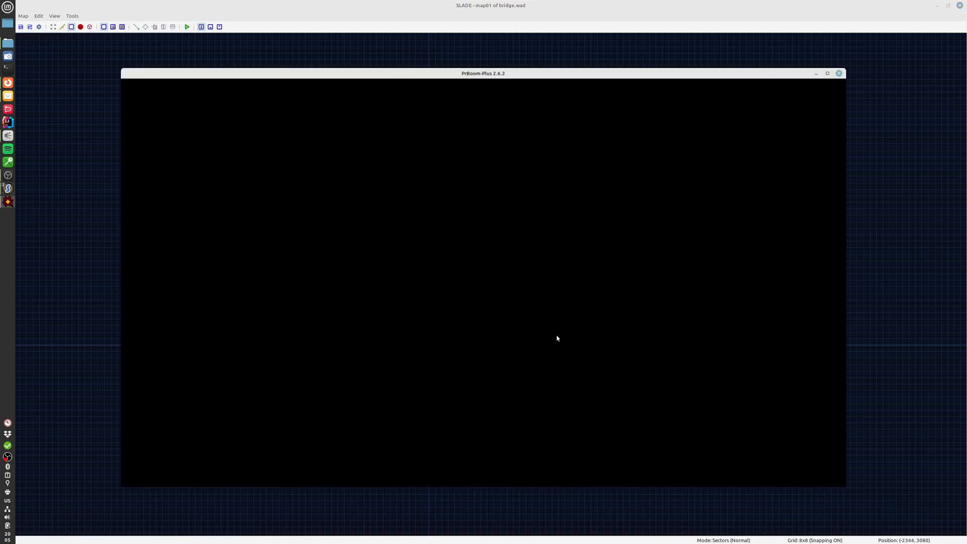
{"action": "key", "text": "w"}
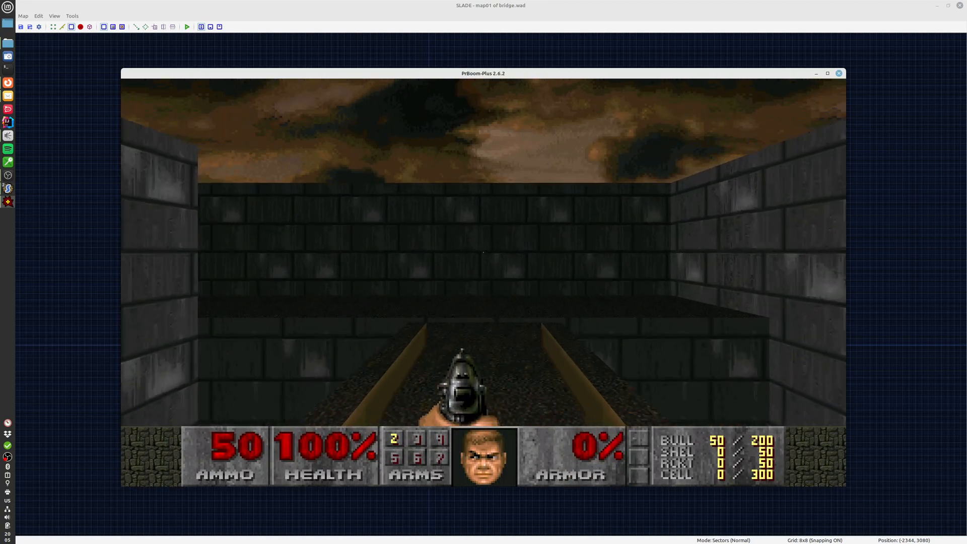
{"action": "key", "text": "w"}
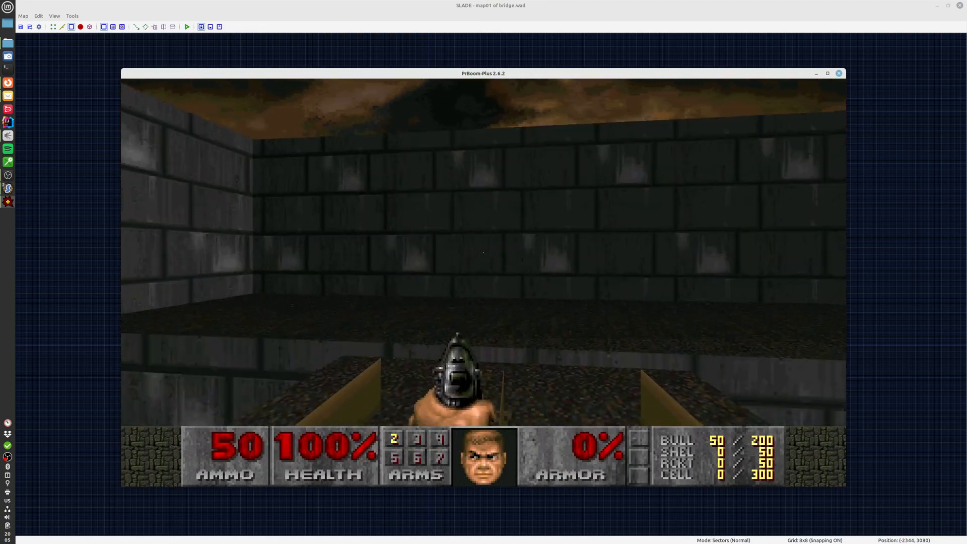
{"action": "key", "text": "w"}
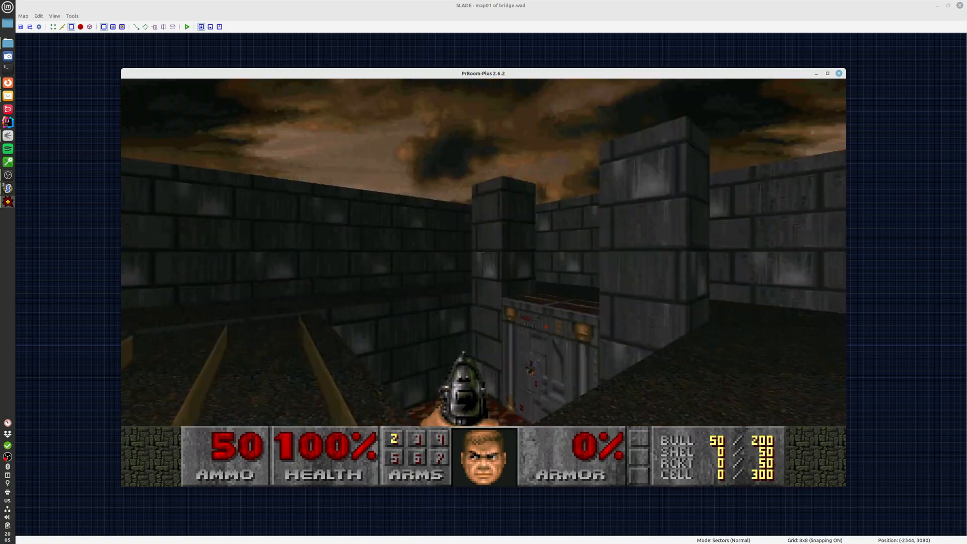
Drop into the lava pit, view the bridge's beams from below, and ride the lift back up
{"action": "key", "text": "w"}
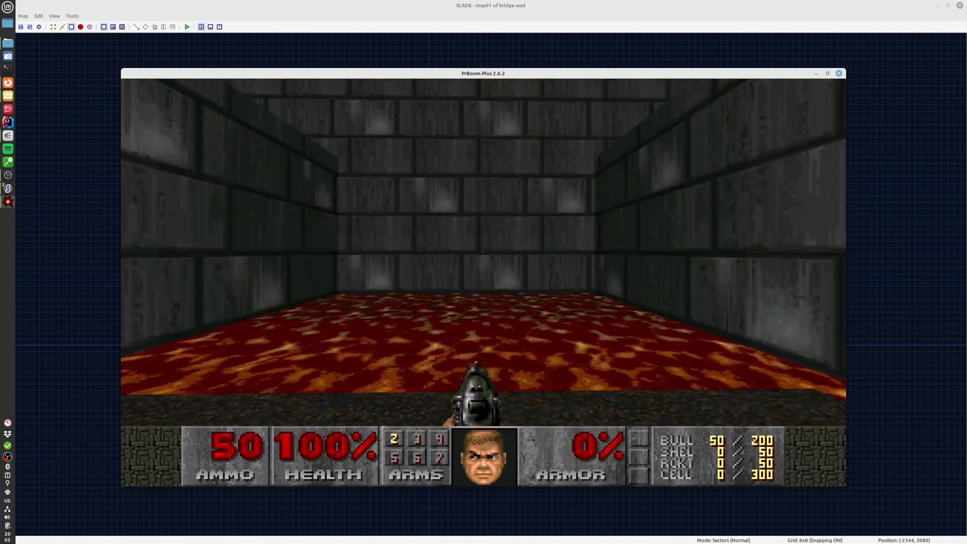
{"action": "key", "text": "w"}
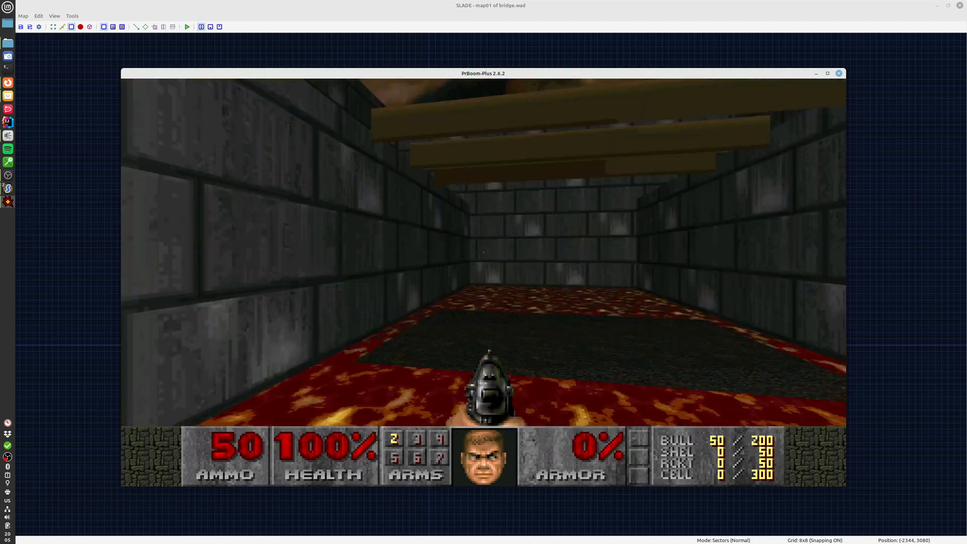
{"action": "key", "text": "w"}
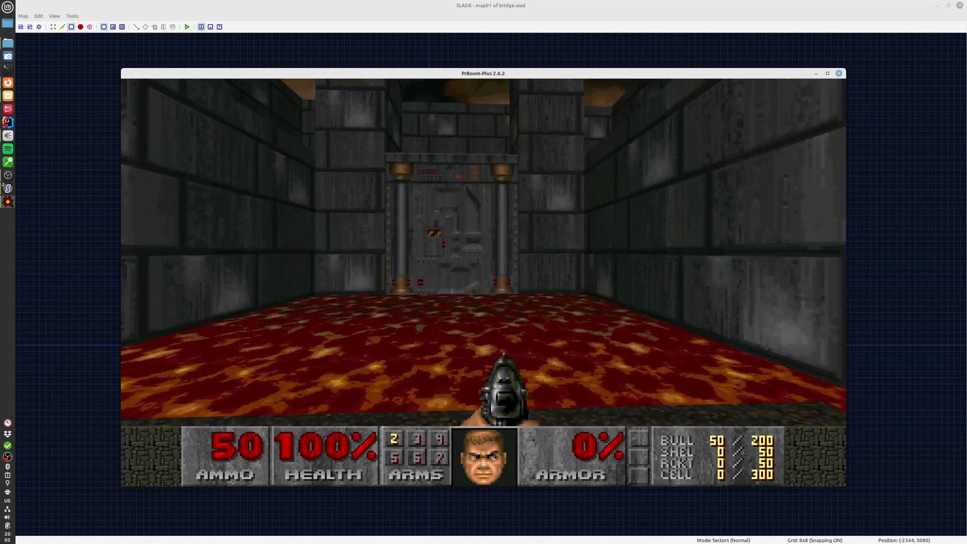
{"action": "key", "text": "space"}
{"action": "key", "text": "w"}
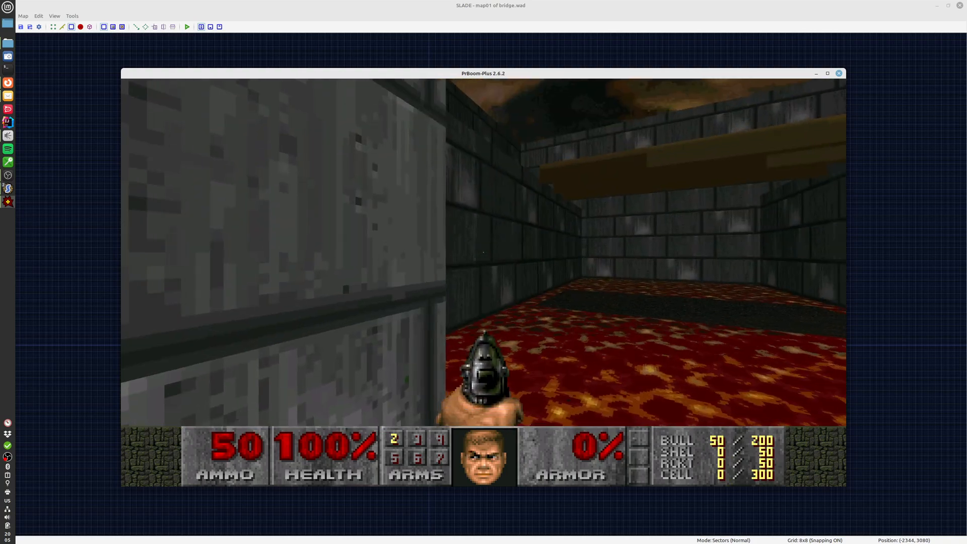
{"action": "key", "text": "w"}
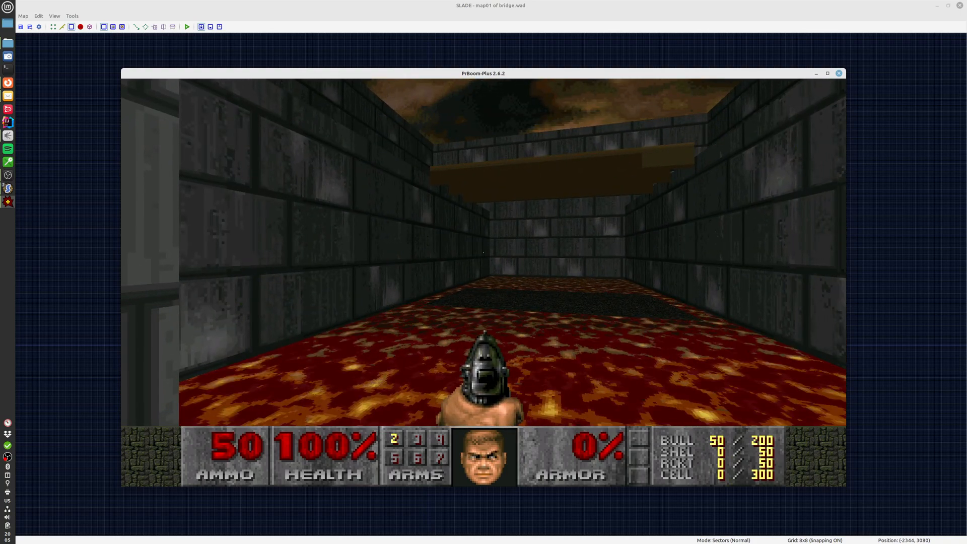
{"action": "key", "text": "w"}
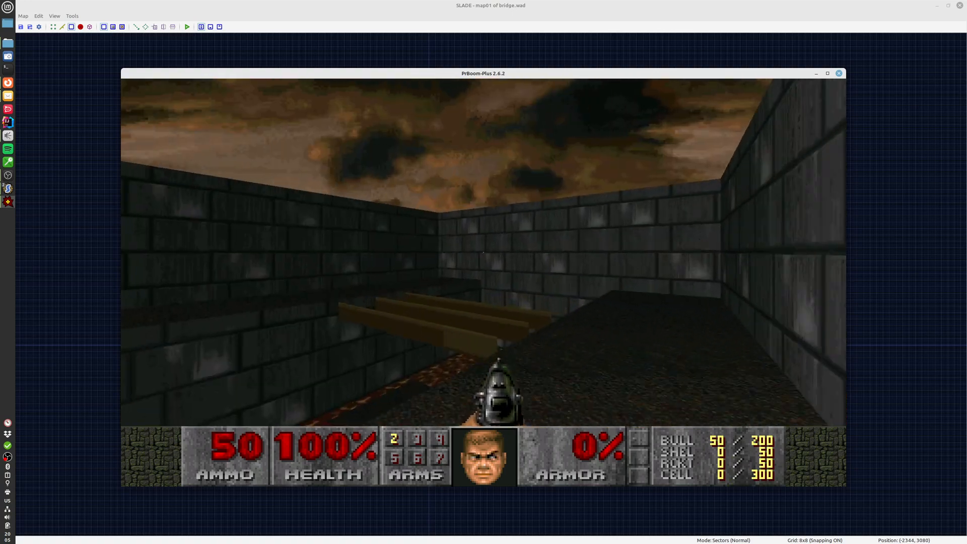
Examine the bridge's beams from several positions on the ledge and quit the game
{"action": "key", "text": "s"}
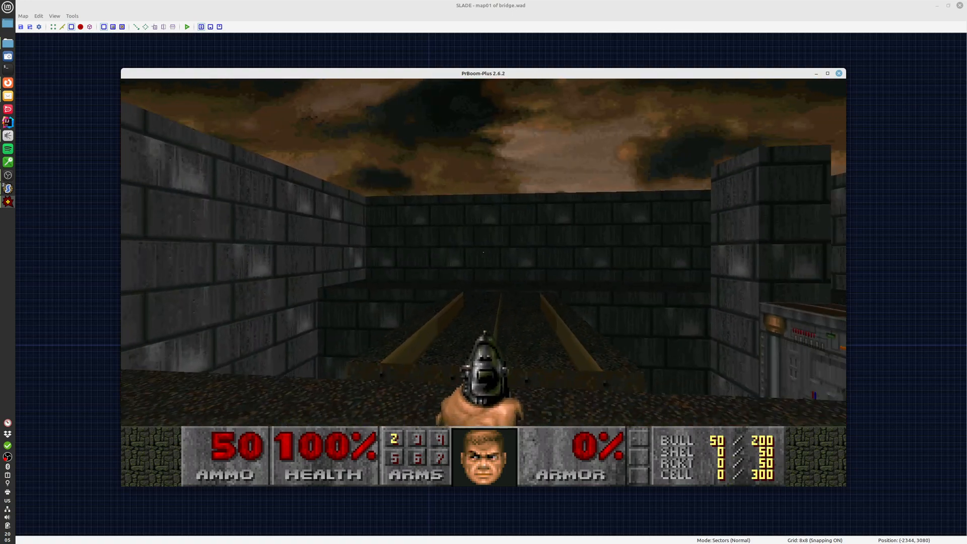
{"action": "key", "text": "w"}
{"action": "key", "text": "s"}
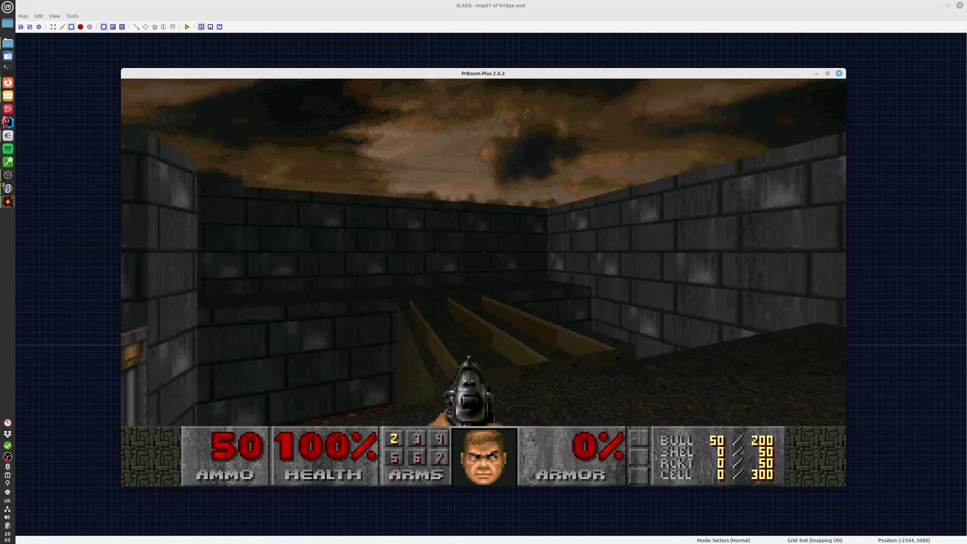
{"action": "key", "text": "w"}
{"action": "key", "text": "d"}
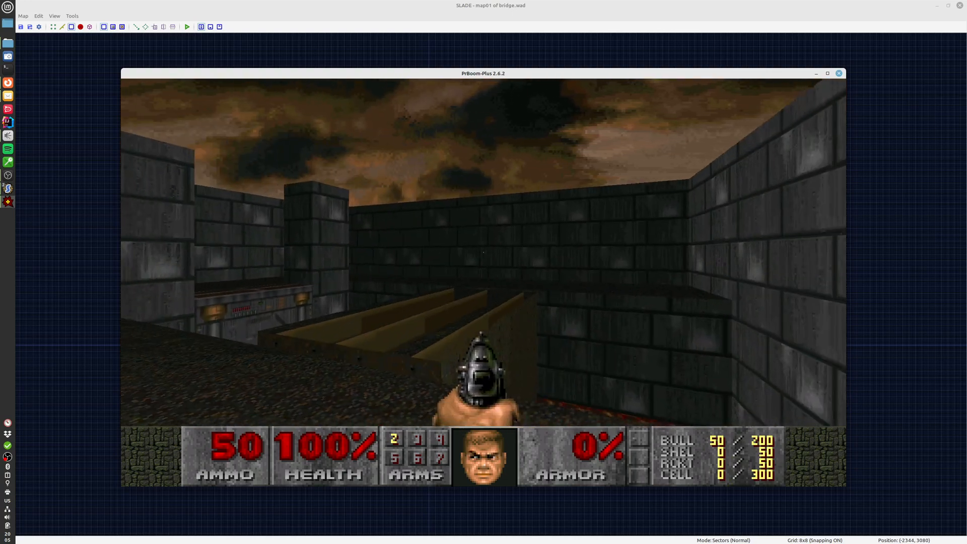
{"action": "key", "text": "s"}
{"action": "key", "text": "F10"}
{"action": "key", "text": "y"}
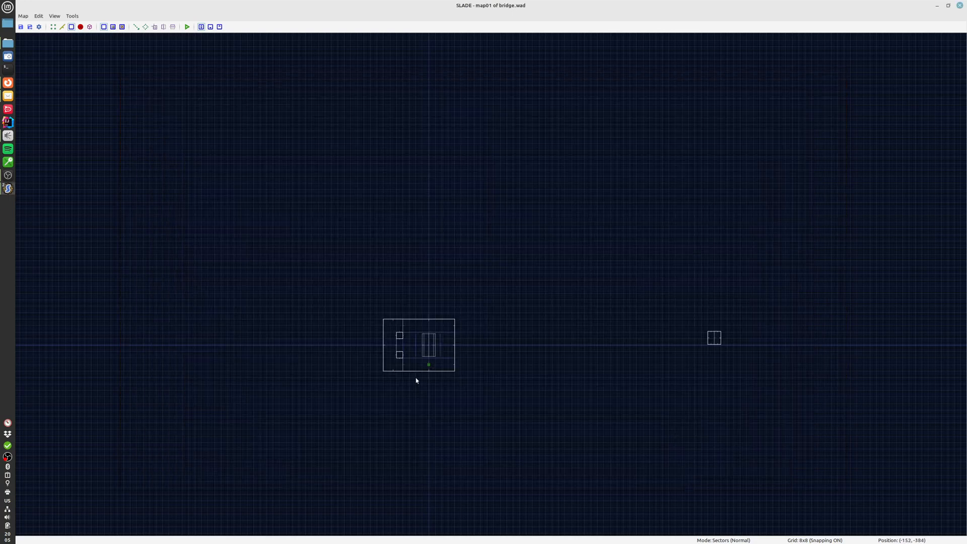
Frame the room in the map and check the bridge sector's number
{"action": "scroll", "coordinate": [441, 345], "scroll_direction": "up", "scroll_amount": 7}
{"action": "middle_click_drag", "start_coordinate": [419, 369], "coordinate": [555, 333]}
{"action": "scroll", "coordinate": [554, 333], "scroll_direction": "up", "scroll_amount": 2}
{"action": "key", "text": "s"}
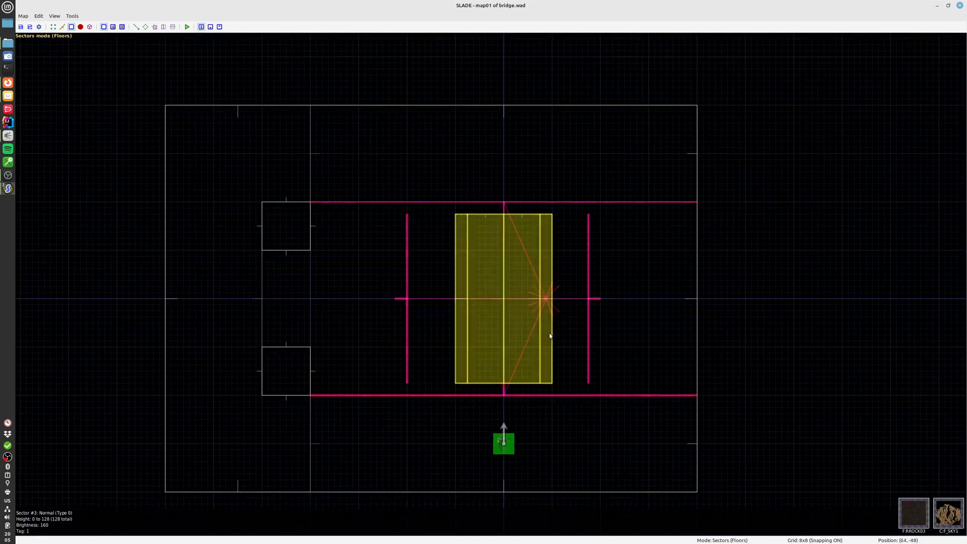
{"action": "key", "text": "l"}
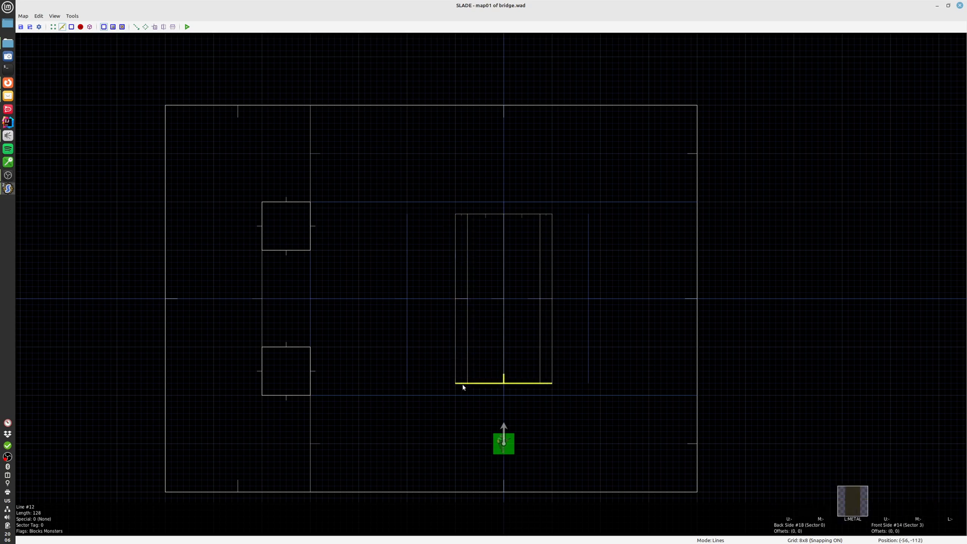
Try to set the back-side sector of the bridge outline's seven lines to 3 in a single edit
{"action": "left_click", "coordinate": [550, 377]}
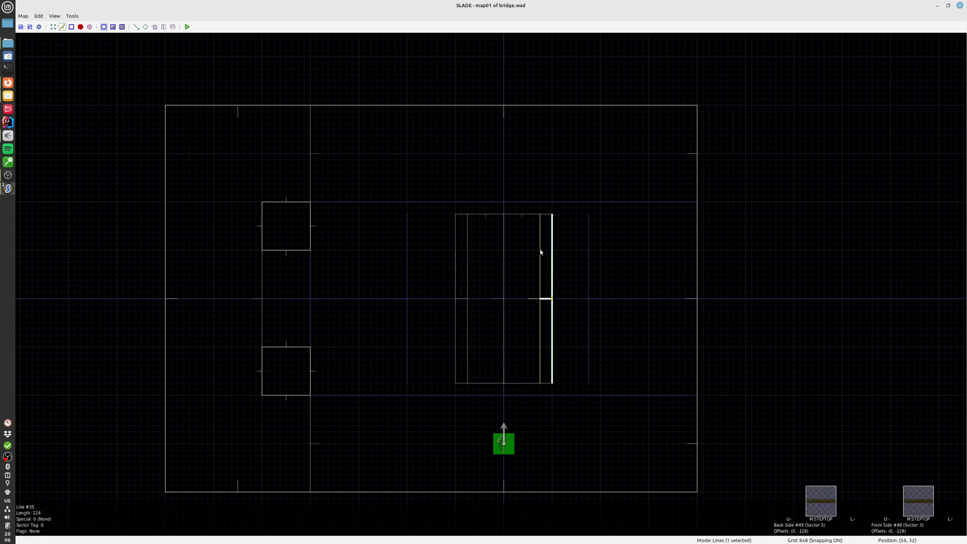
{"action": "left_click", "coordinate": [544, 217]}
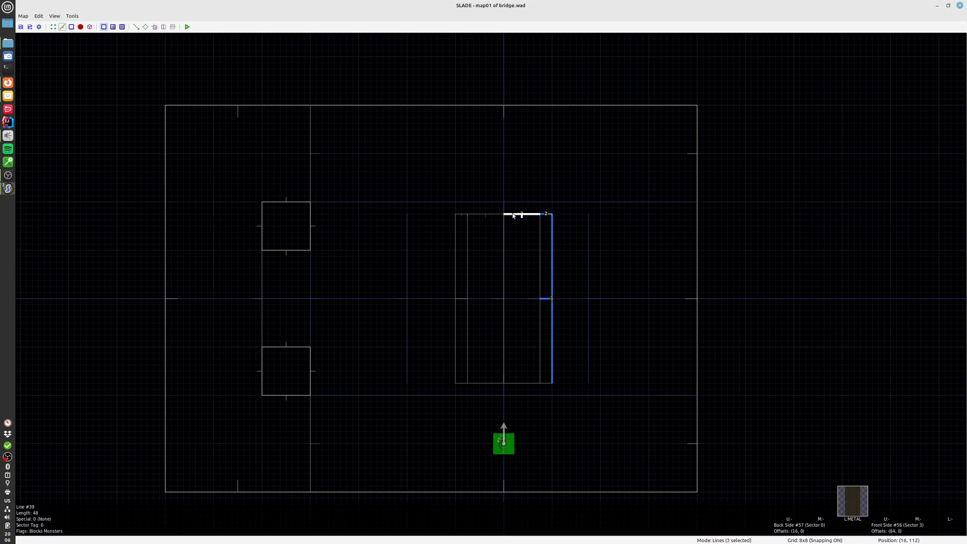
{"action": "left_click", "coordinate": [483, 215]}
{"action": "left_click", "coordinate": [456, 230]}
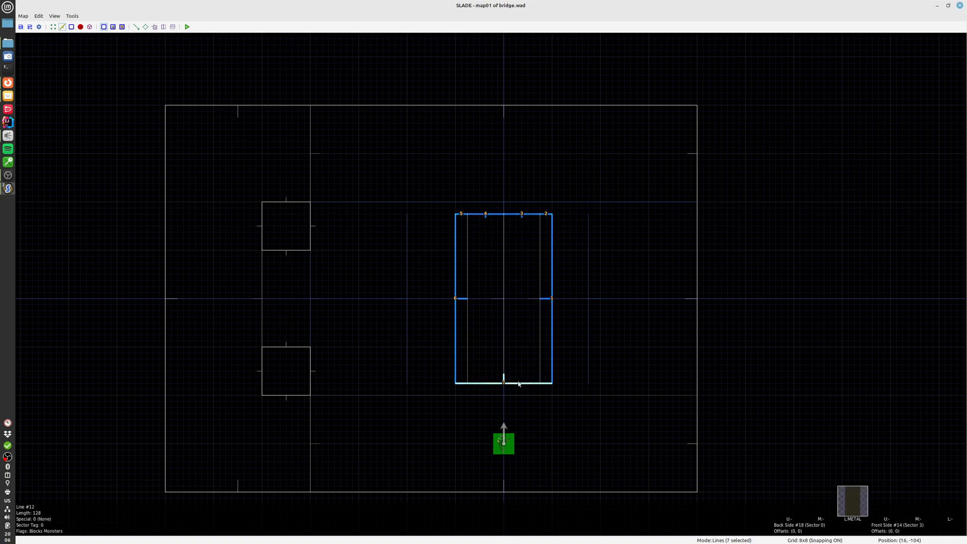
{"action": "right_click", "coordinate": [552, 264]}
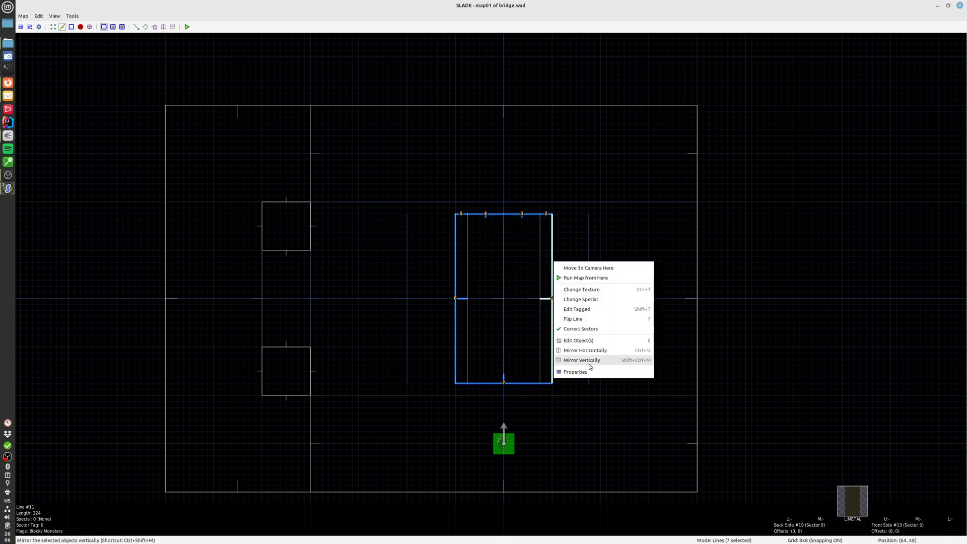
{"action": "left_click", "coordinate": [586, 375]}
{"action": "left_click", "coordinate": [496, 149]}
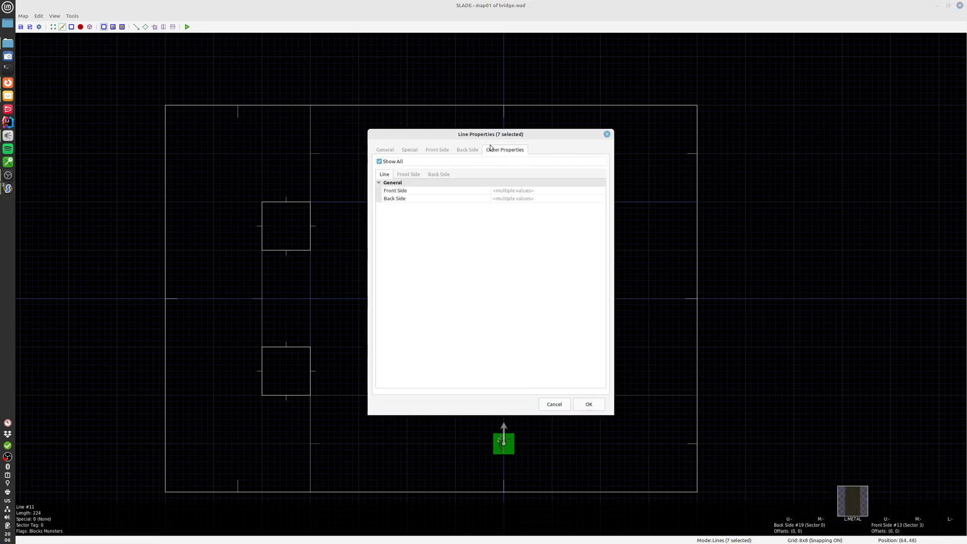
{"action": "left_click", "coordinate": [439, 174]}
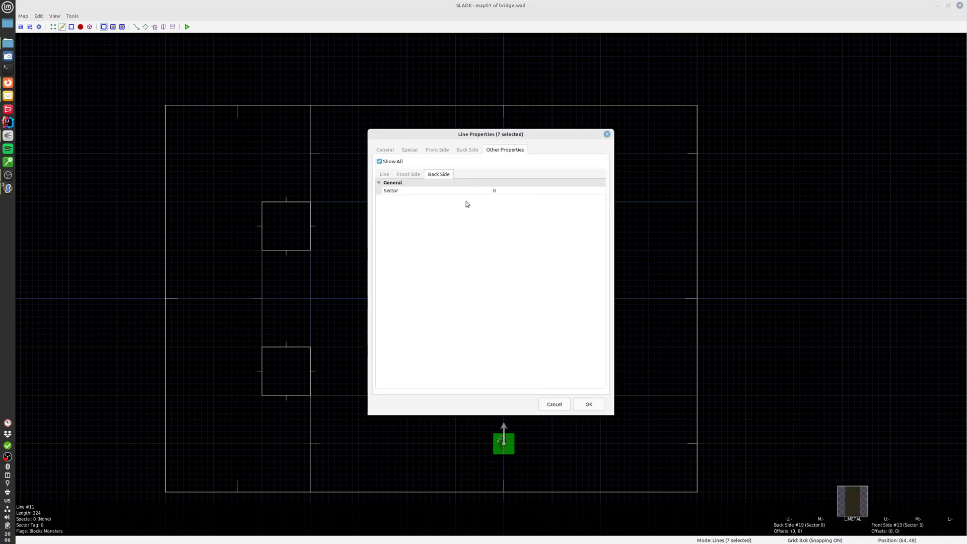
{"action": "left_click", "coordinate": [508, 190]}
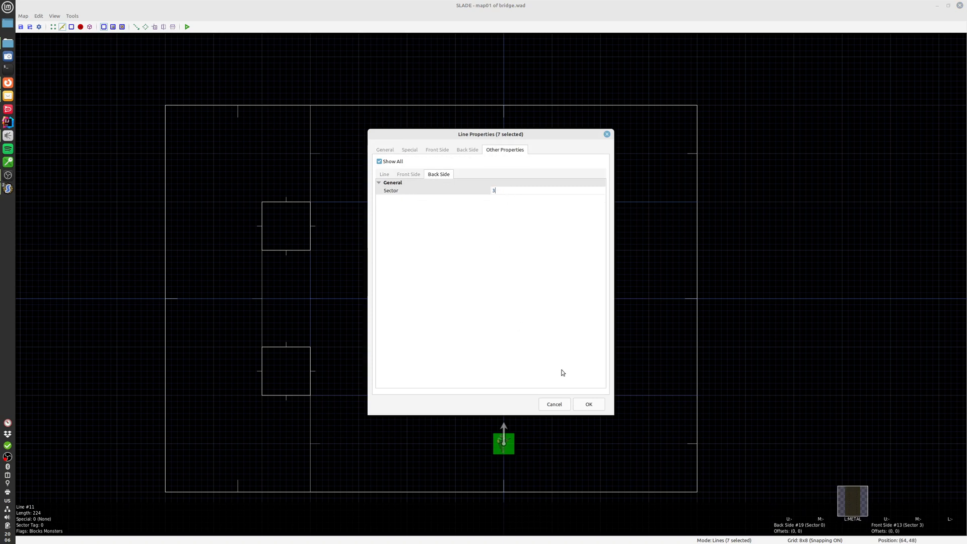
{"action": "left_click", "coordinate": [592, 402]}
{"action": "key", "text": "Escape"}
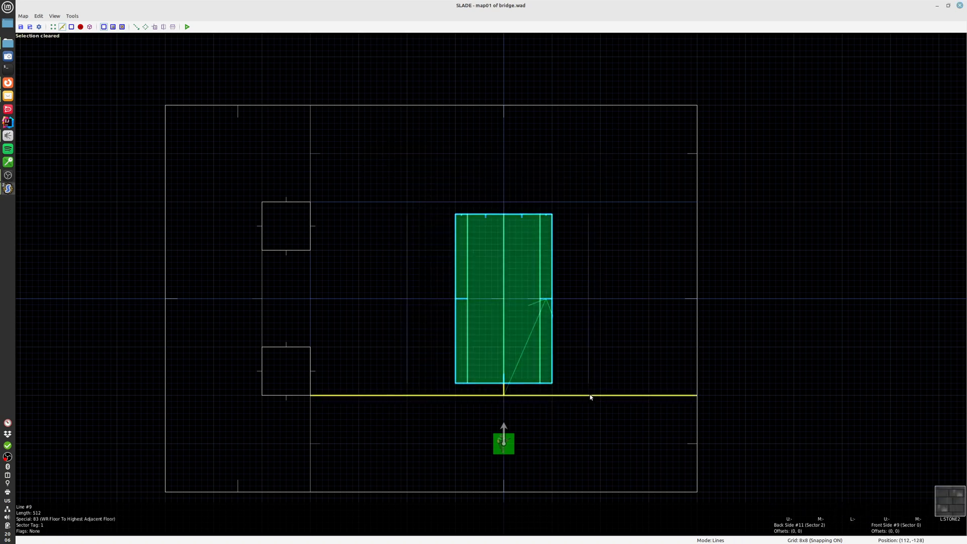
Set the back-side sector to 3 on the bridge's east edge and on the short line at its northeast corner
{"action": "double_click", "coordinate": [552, 359]}
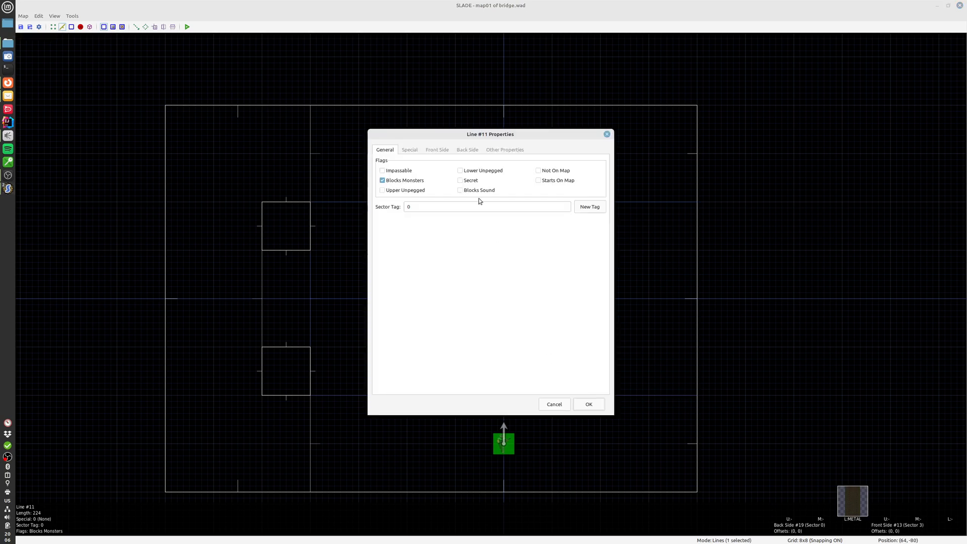
{"action": "left_click", "coordinate": [503, 150]}
{"action": "left_click", "coordinate": [520, 190]}
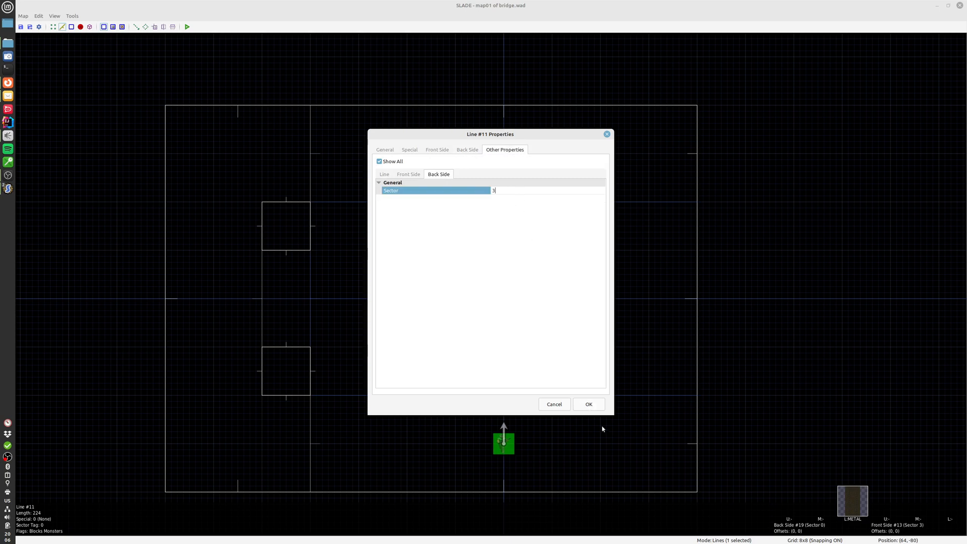
{"action": "left_click", "coordinate": [588, 403]}
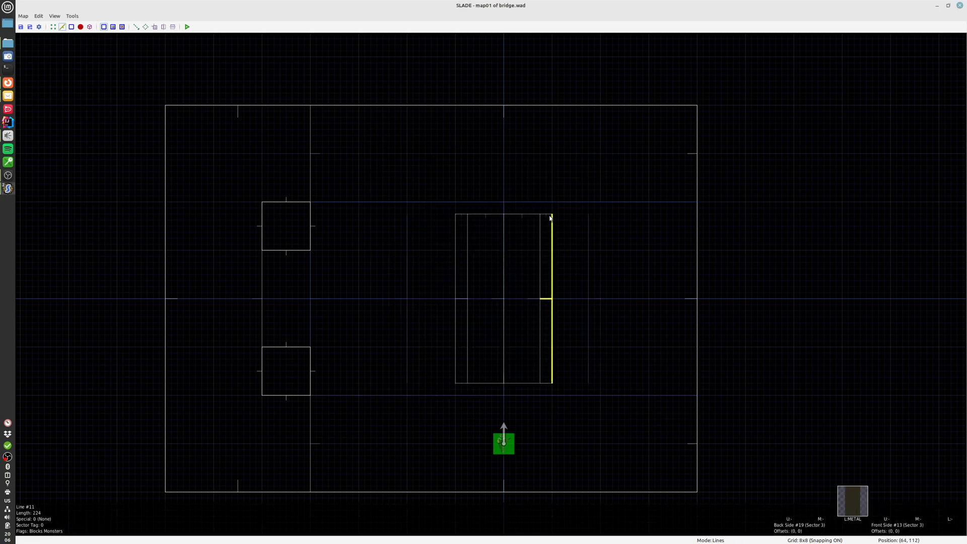
{"action": "double_click", "coordinate": [550, 216]}
{"action": "left_click", "coordinate": [505, 150]}
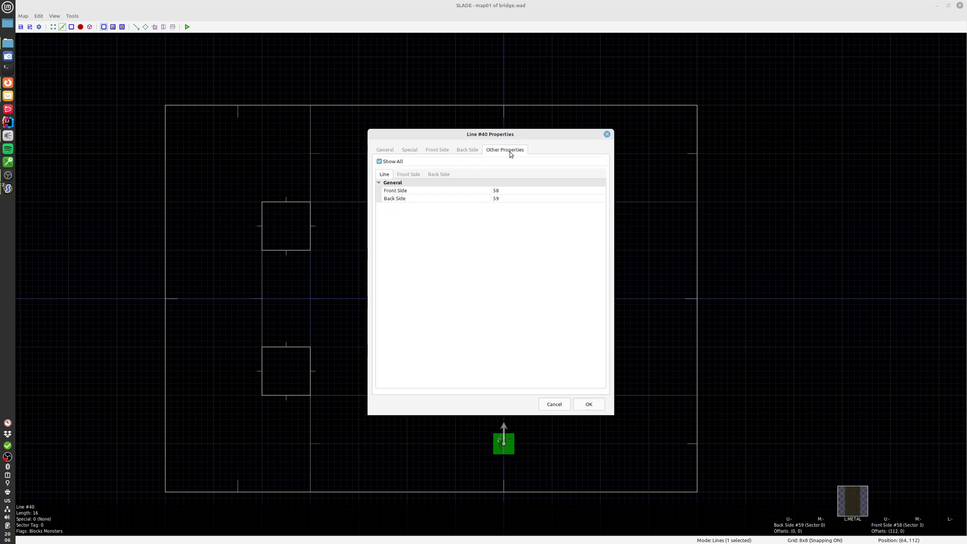
{"action": "left_click", "coordinate": [514, 190]}
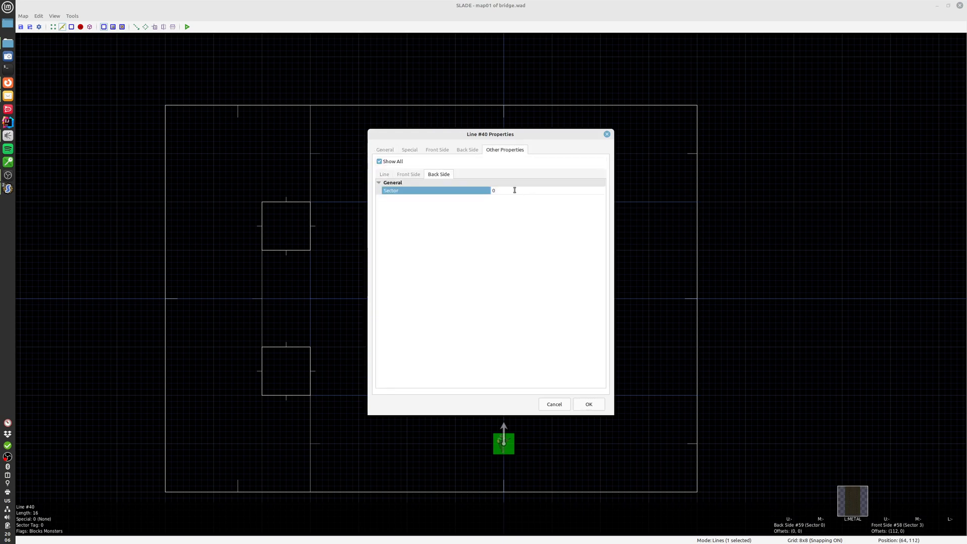
{"action": "type", "text": "3"}
{"action": "left_click", "coordinate": [589, 404]}
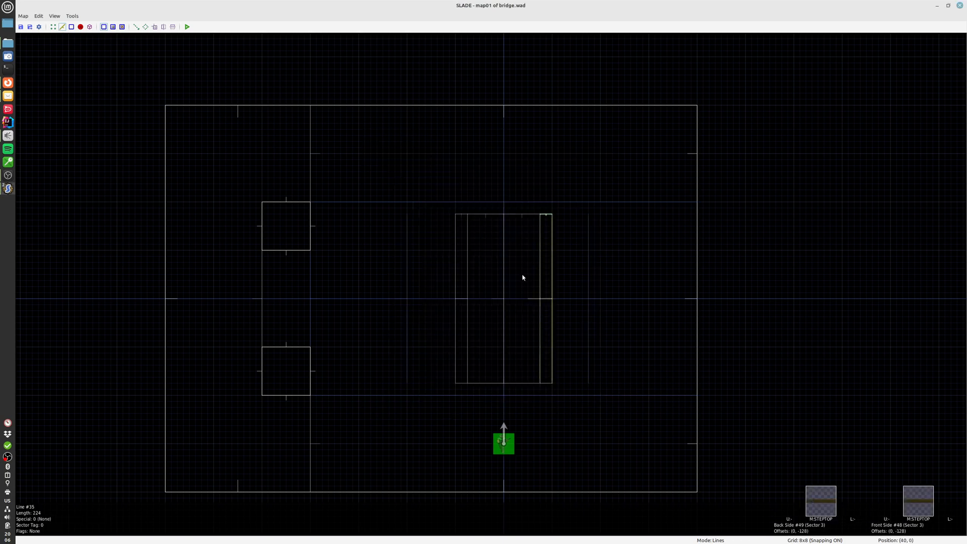
Set the back-side sector to 3 on each of the two middle lines of the bridge's north edge
{"action": "double_click", "coordinate": [533, 215]}
{"action": "left_click", "coordinate": [503, 150]}
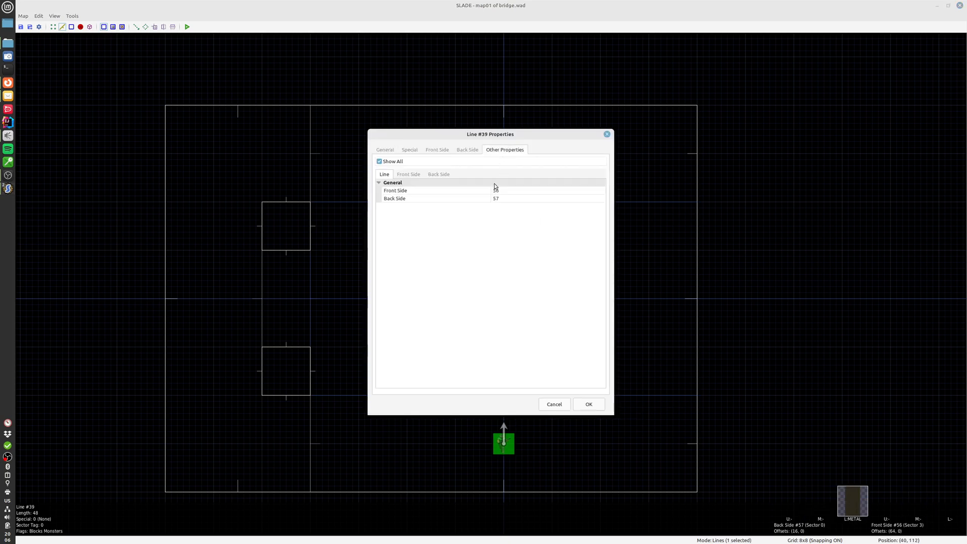
{"action": "left_click", "coordinate": [505, 193]}
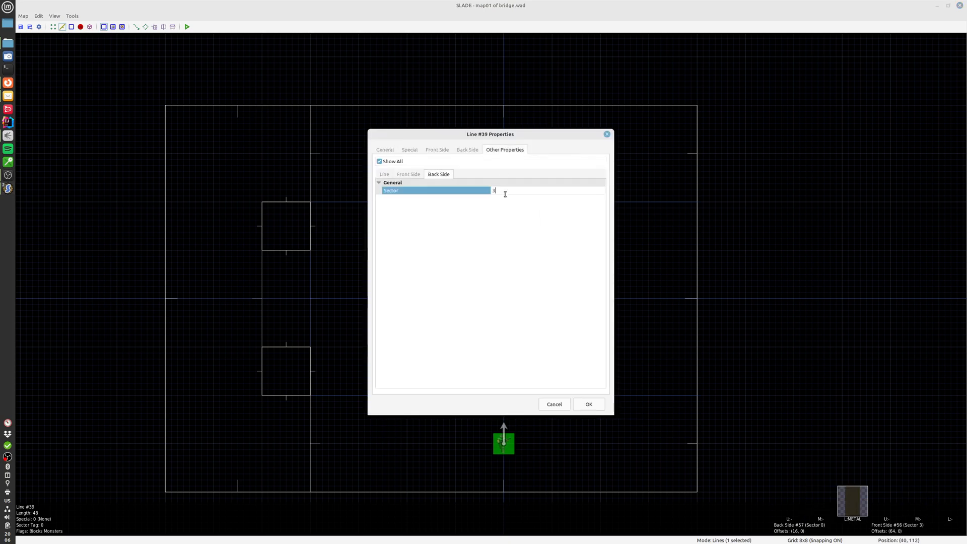
{"action": "left_click", "coordinate": [586, 404]}
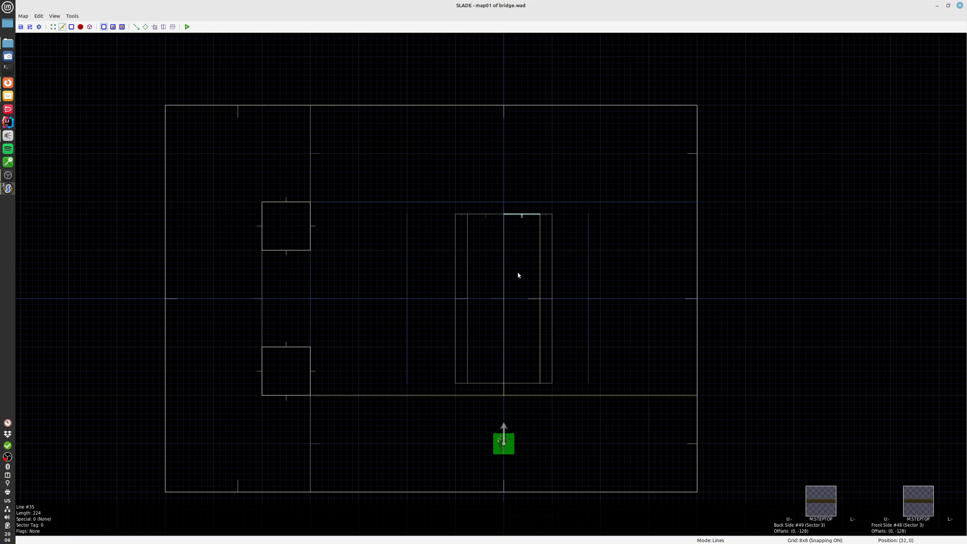
{"action": "double_click", "coordinate": [496, 213]}
{"action": "left_click", "coordinate": [490, 151]}
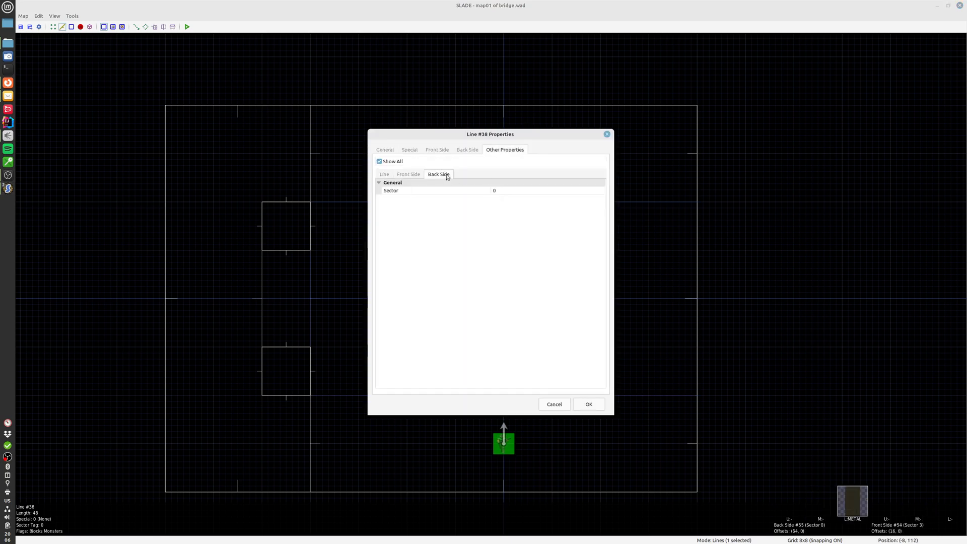
{"action": "left_click", "coordinate": [506, 191]}
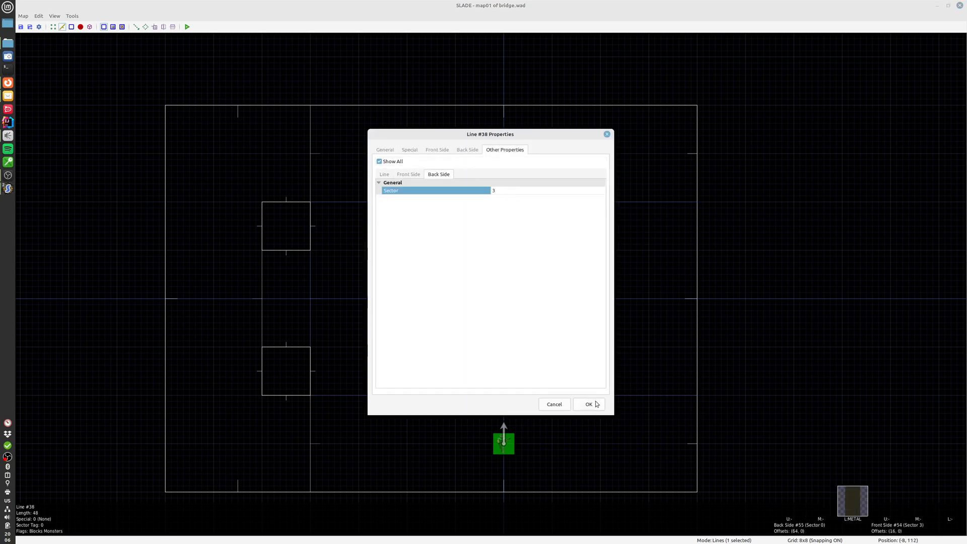
{"action": "left_click", "coordinate": [596, 404]}
Set the back-side sector to 3 on the short line at the bridge's northwest corner and on its west edge
{"action": "double_click", "coordinate": [461, 215]}
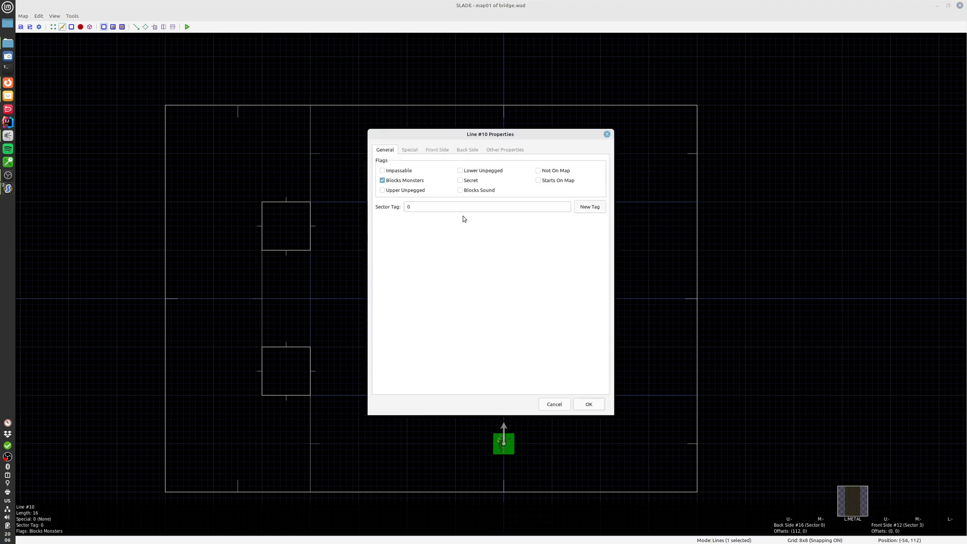
{"action": "left_click", "coordinate": [491, 152]}
{"action": "left_click", "coordinate": [512, 192]}
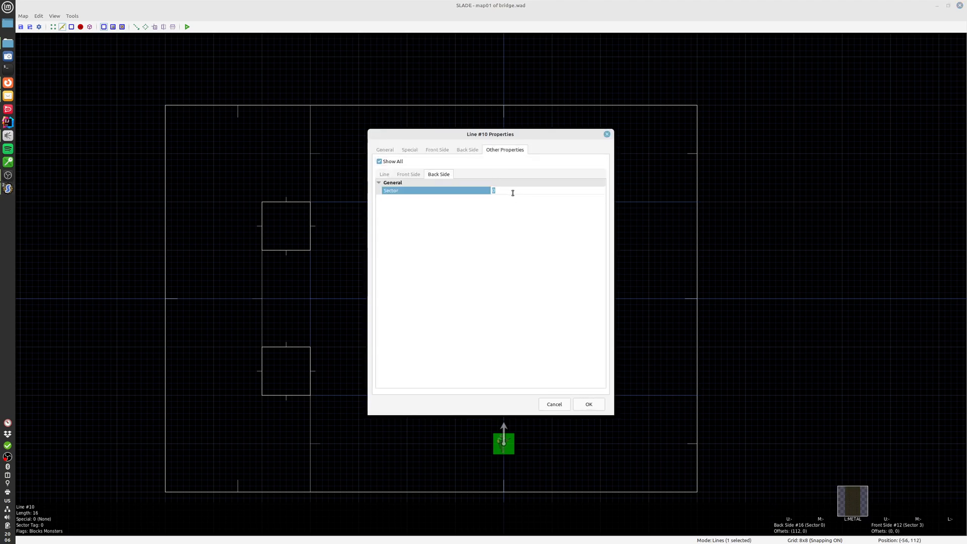
{"action": "left_click", "coordinate": [596, 405]}
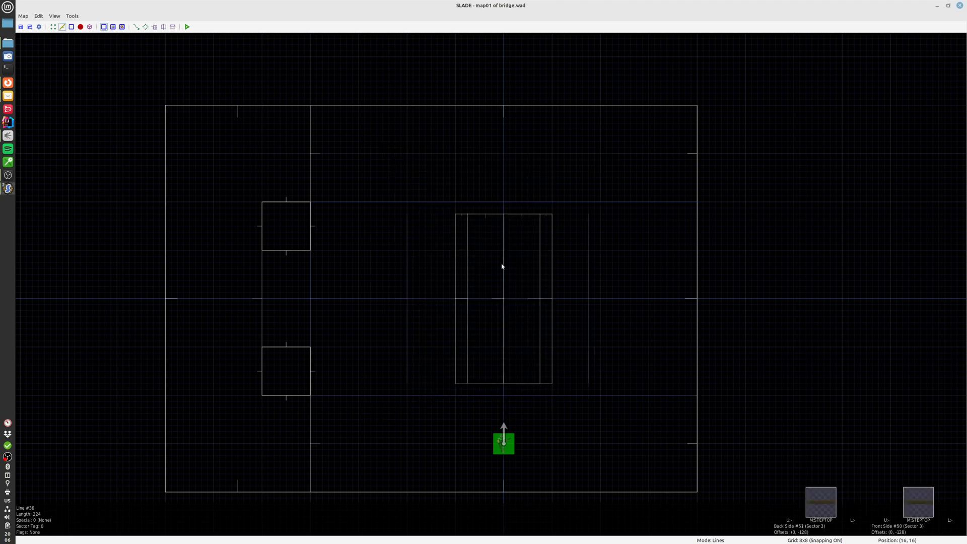
{"action": "double_click", "coordinate": [454, 235]}
{"action": "left_click", "coordinate": [497, 151]}
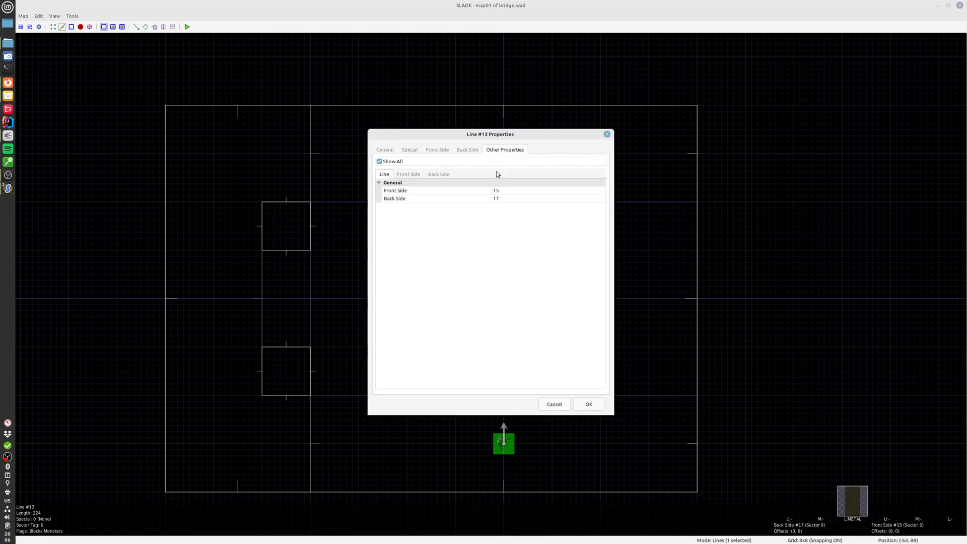
{"action": "left_click", "coordinate": [510, 191]}
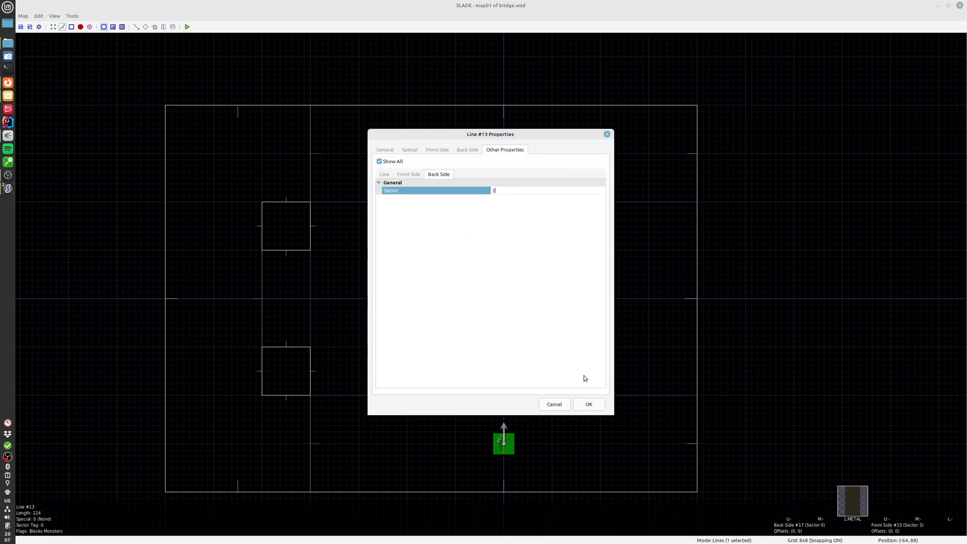
{"action": "left_click", "coordinate": [588, 404]}
Set the back-side sector of the bridge's south edge to 3
{"action": "double_click", "coordinate": [495, 380]}
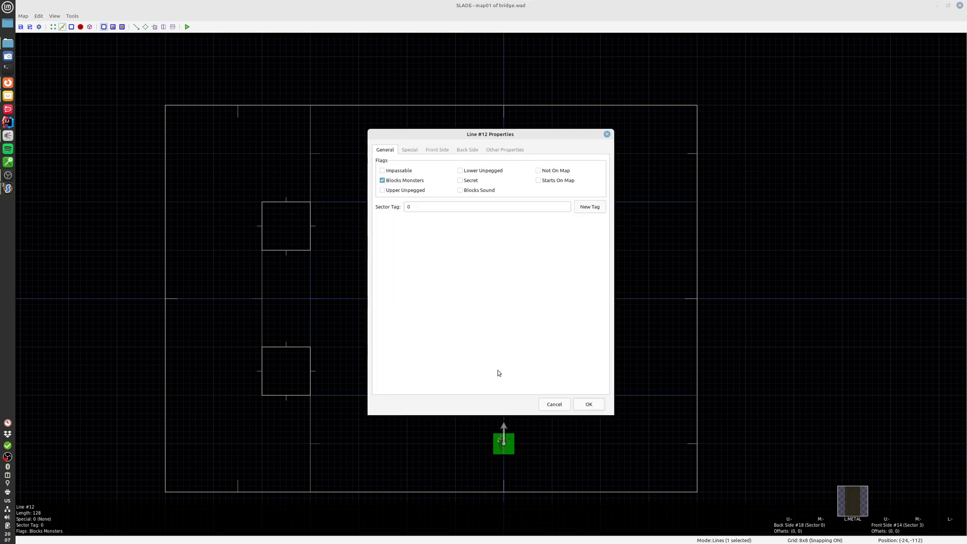
{"action": "left_click", "coordinate": [500, 151]}
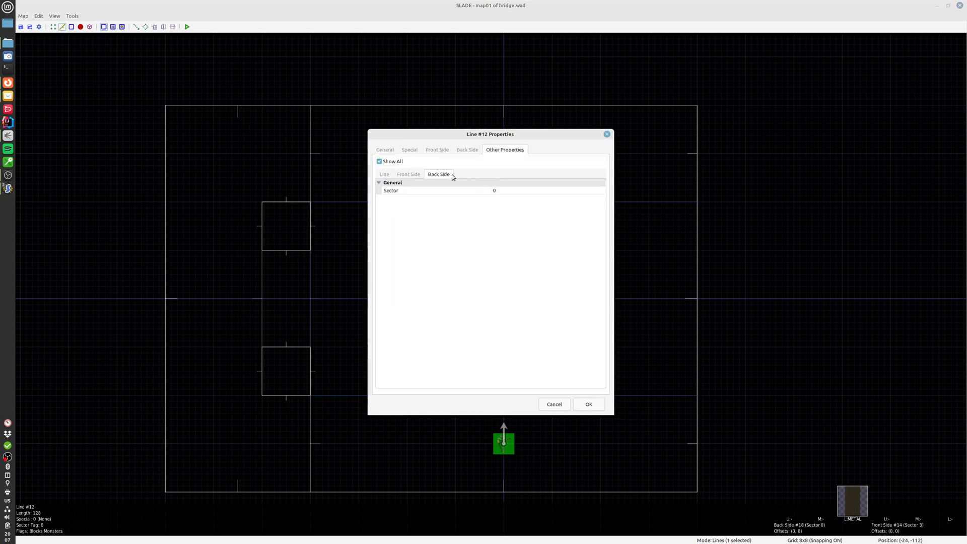
{"action": "left_click", "coordinate": [506, 191]}
{"action": "left_click", "coordinate": [589, 404]}
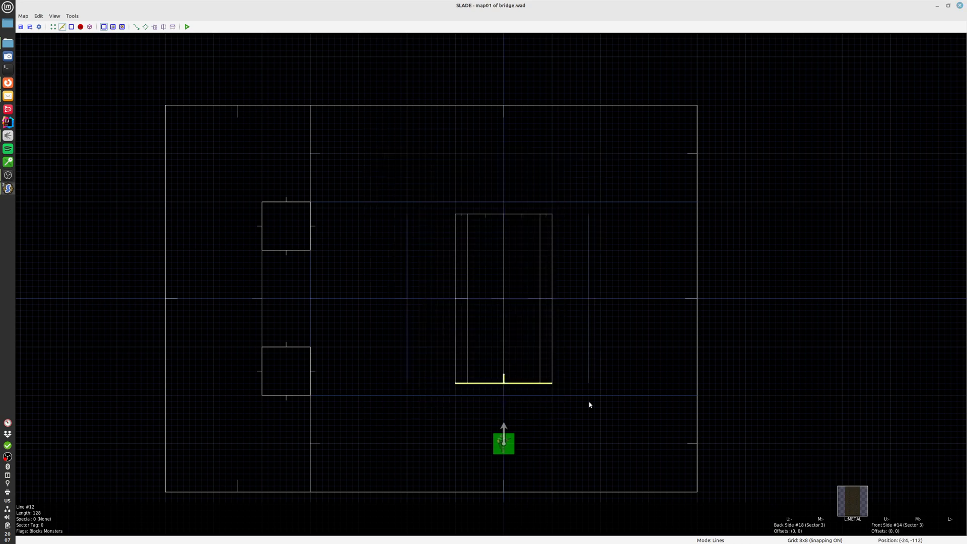
Check the bridge outline in the 3D view, return to line editing and run the map in PrBoom-Plus
{"action": "key", "text": "q"}
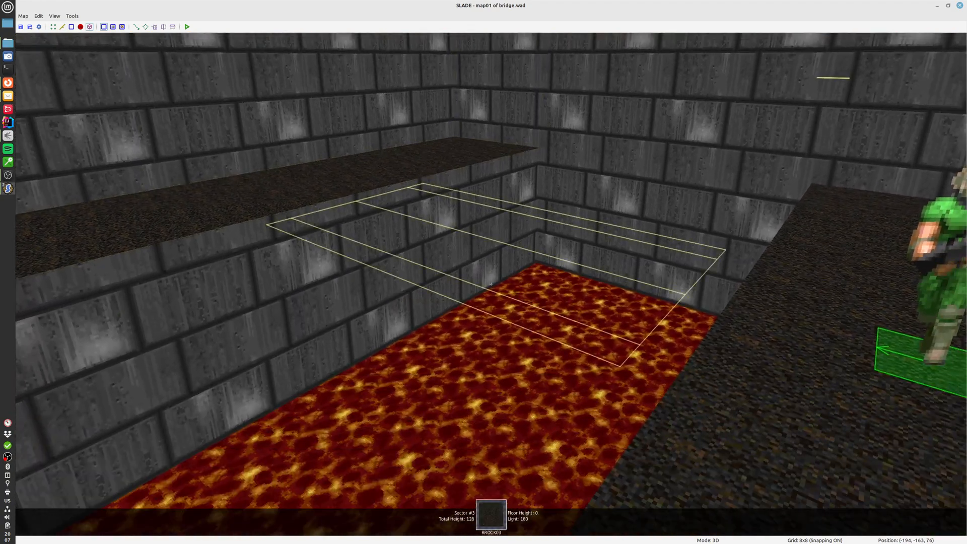
{"action": "key", "text": "q"}
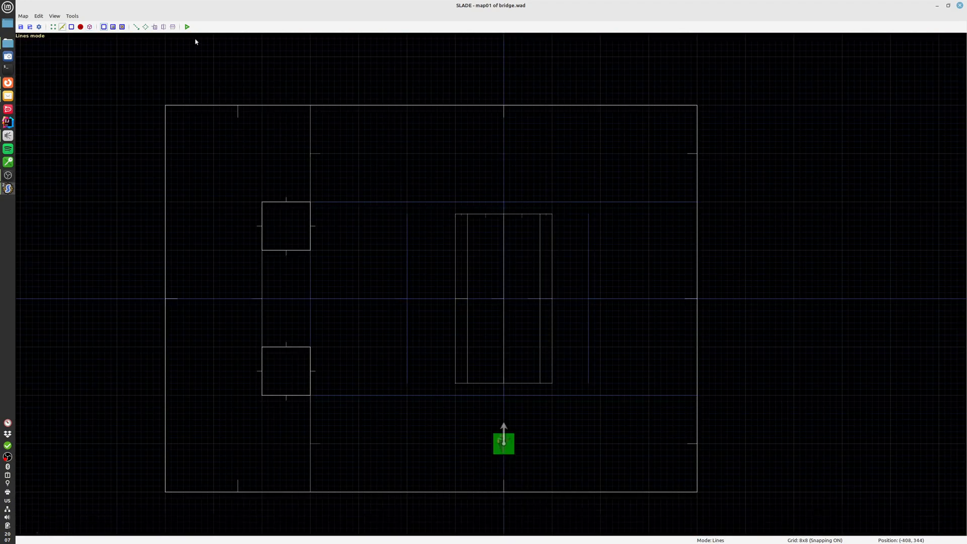
{"action": "left_click", "coordinate": [566, 337]}
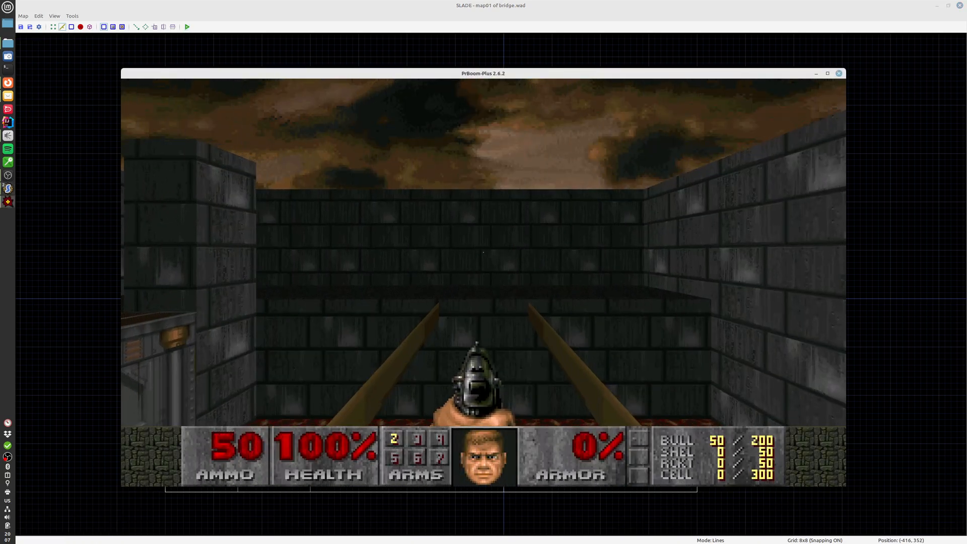
Walk along the lava pit's edge and inspect the bridge beams from the front and the side
{"action": "key", "text": "w"}
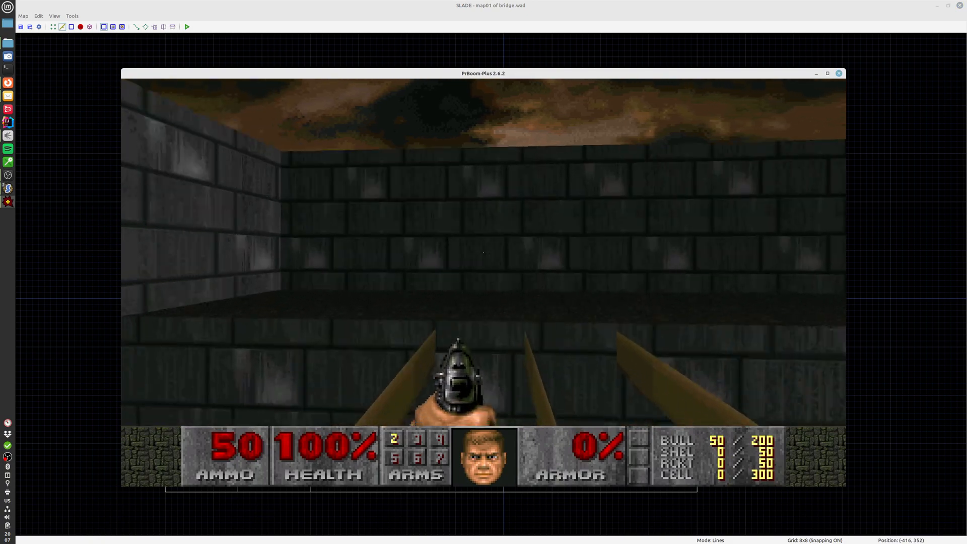
{"action": "key", "text": "w"}
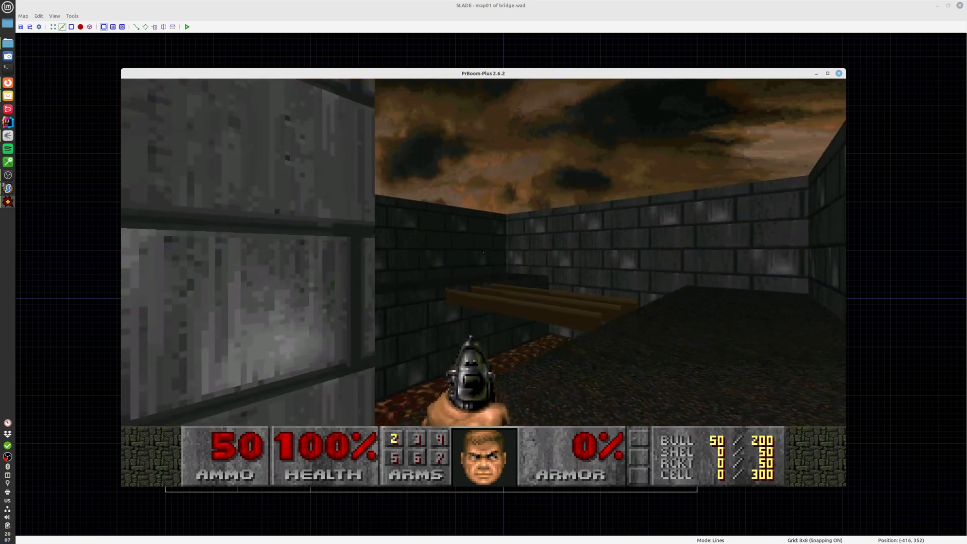
{"action": "key", "text": "w"}
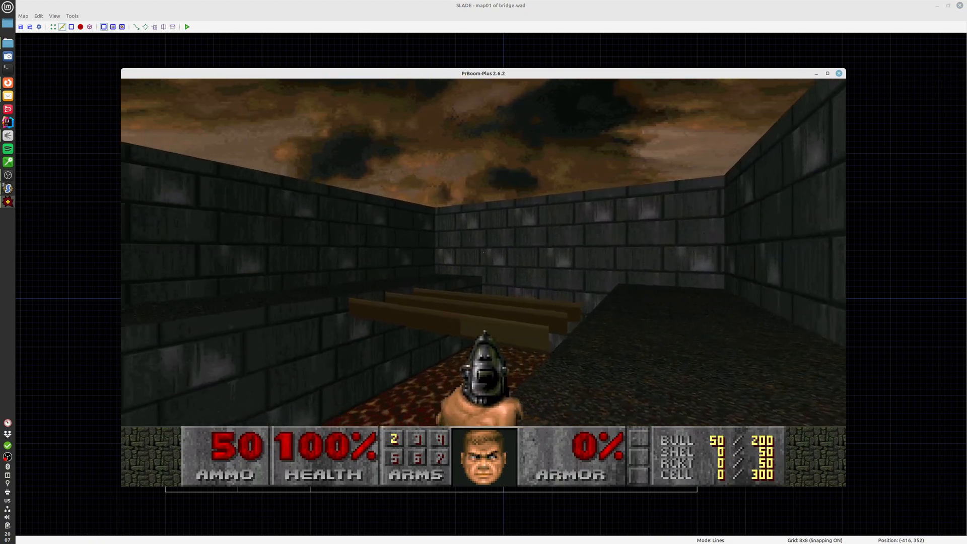
{"action": "key", "text": "w"}
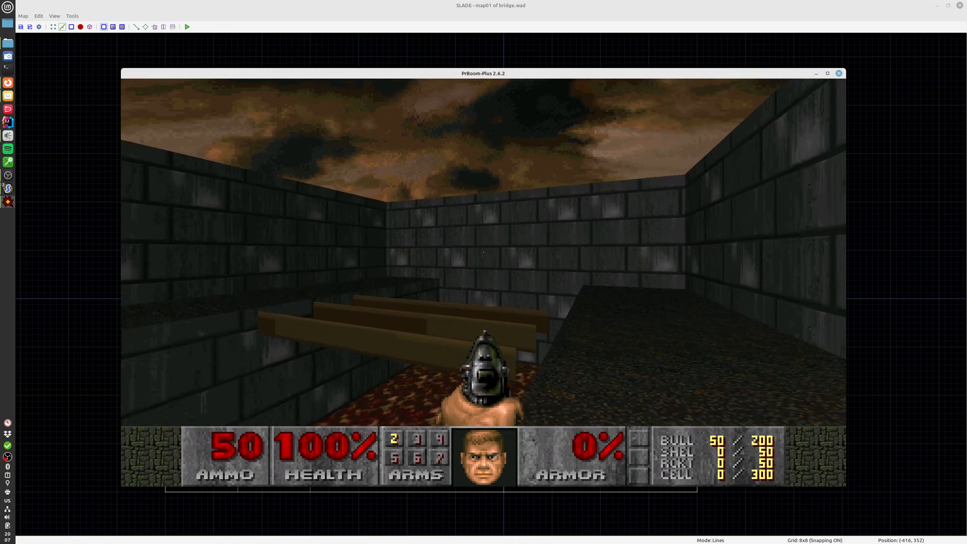
{"action": "key", "text": "s"}
{"action": "key", "text": "a"}
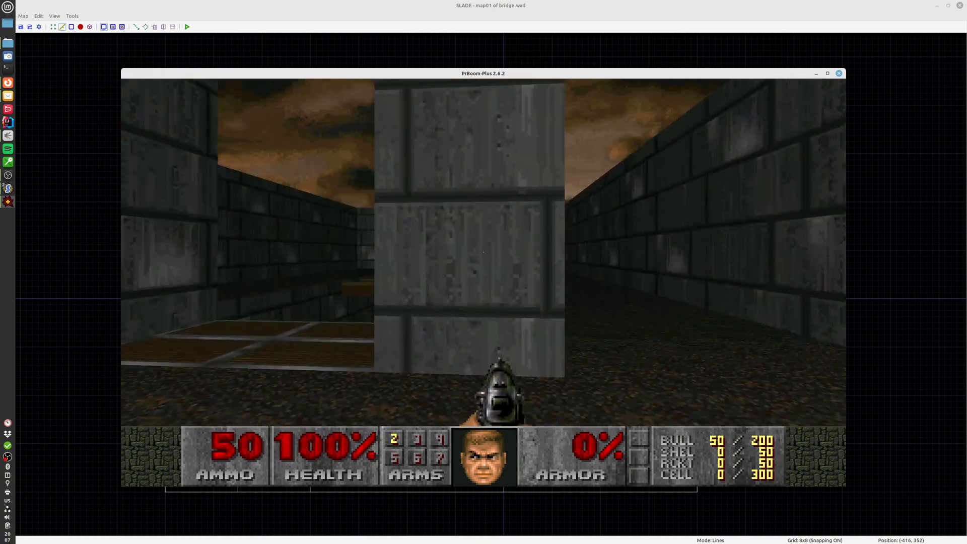
Walk past the pillars, drop into the lava pit and pass beneath the bridge beams
{"action": "key", "text": "a"}
{"action": "key", "text": "w"}
{"action": "key", "text": "s"}
{"action": "key", "text": "a"}
{"action": "key", "text": "w"}
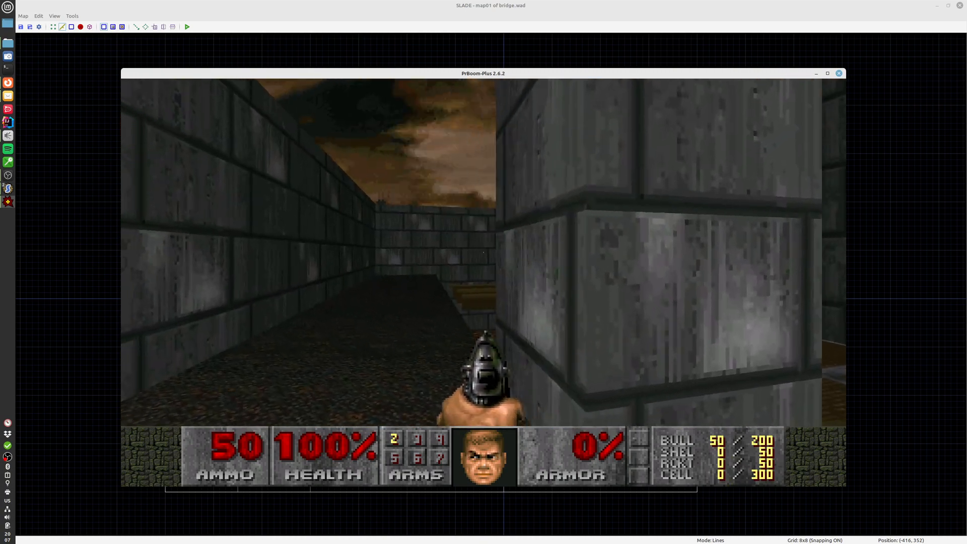
{"action": "key", "text": "w"}
{"action": "key", "text": "d"}
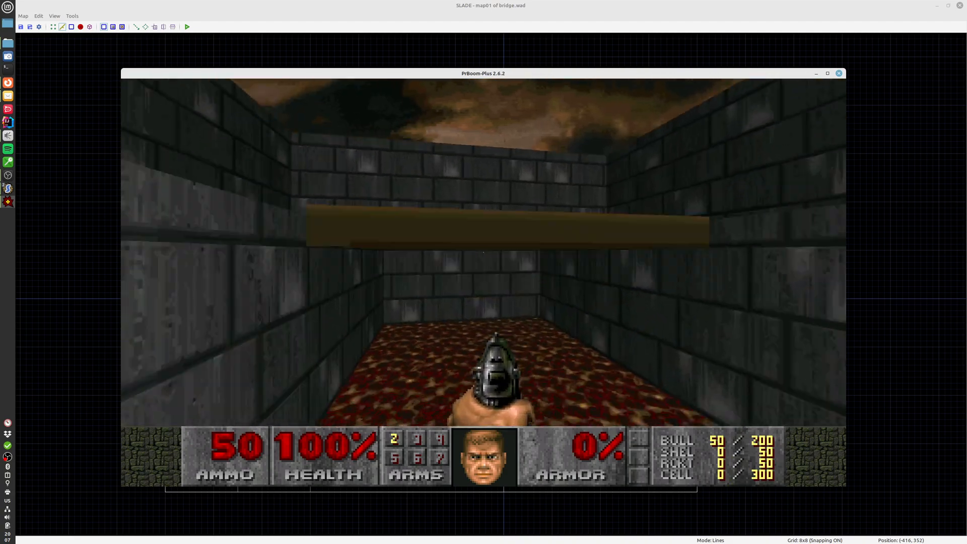
{"action": "key", "text": "w"}
Use the lift between the pillars to leave the lava pit, inspecting the bridge's underside on the way
{"action": "key", "text": "w"}
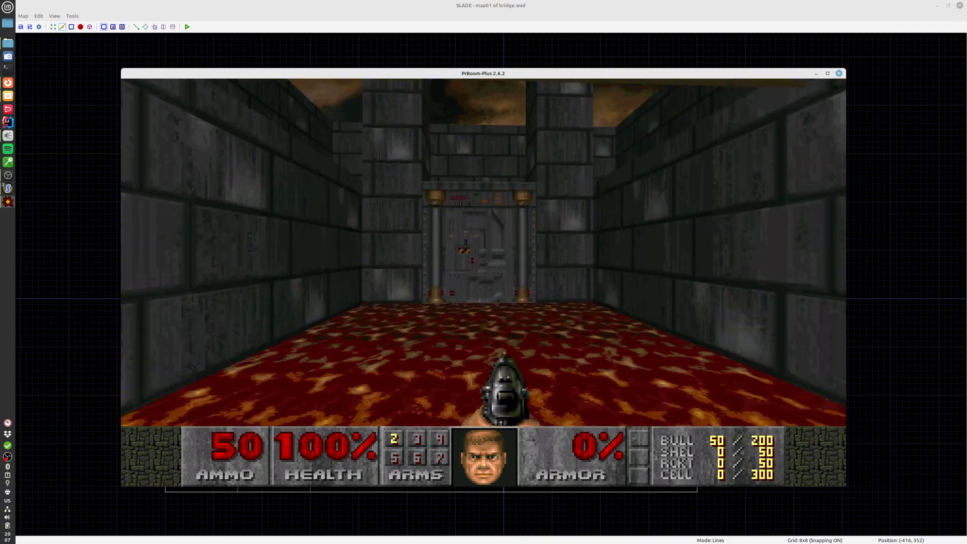
{"action": "key", "text": "w"}
{"action": "key", "text": "space"}
{"action": "key", "text": "w"}
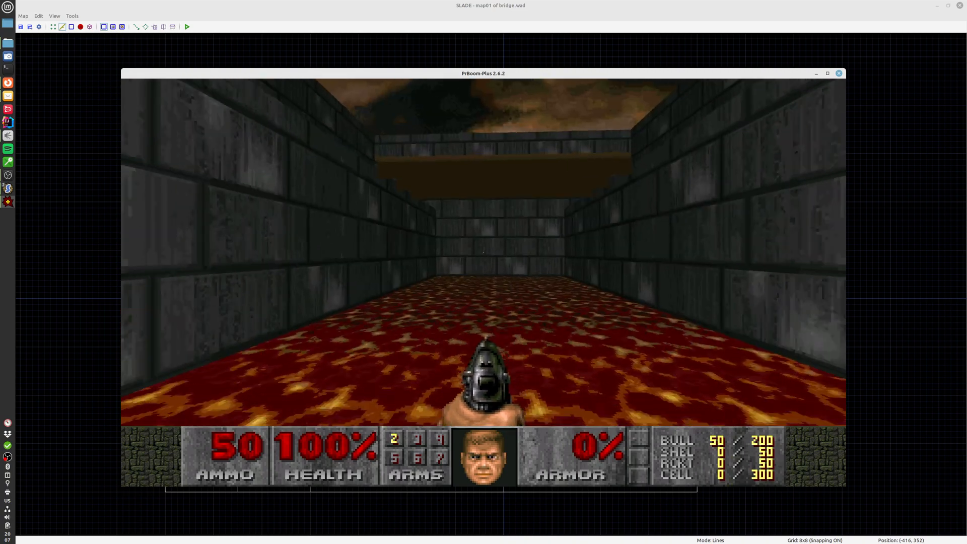
{"action": "key", "text": "a"}
{"action": "key", "text": "d"}
{"action": "key", "text": "a"}
{"action": "key", "text": "d"}
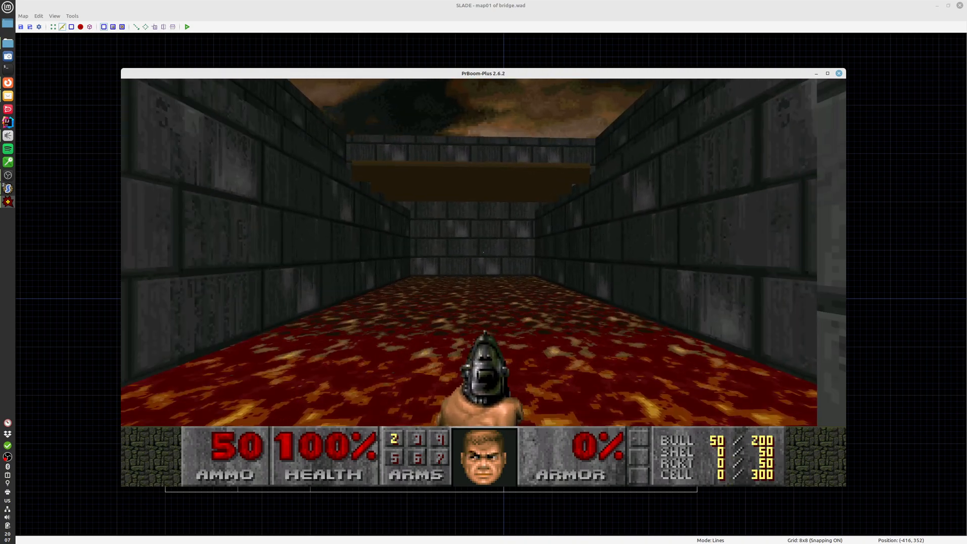
{"action": "key", "text": "s"}
{"action": "key", "text": "d"}
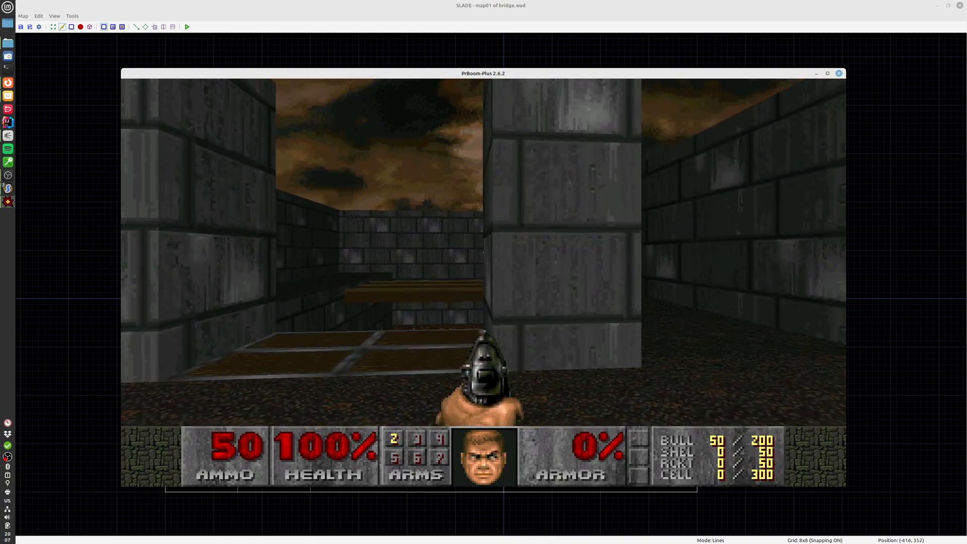
Inspect the three bridge beams from several angles on the ledge and quit the test game
{"action": "key", "text": "w"}
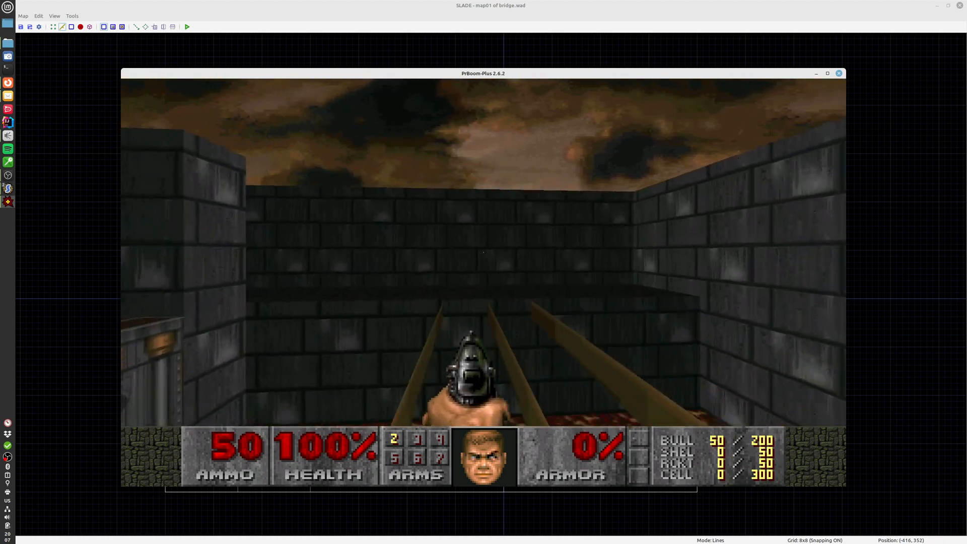
{"action": "key", "text": "w"}
{"action": "key", "text": "s"}
{"action": "key", "text": "a"}
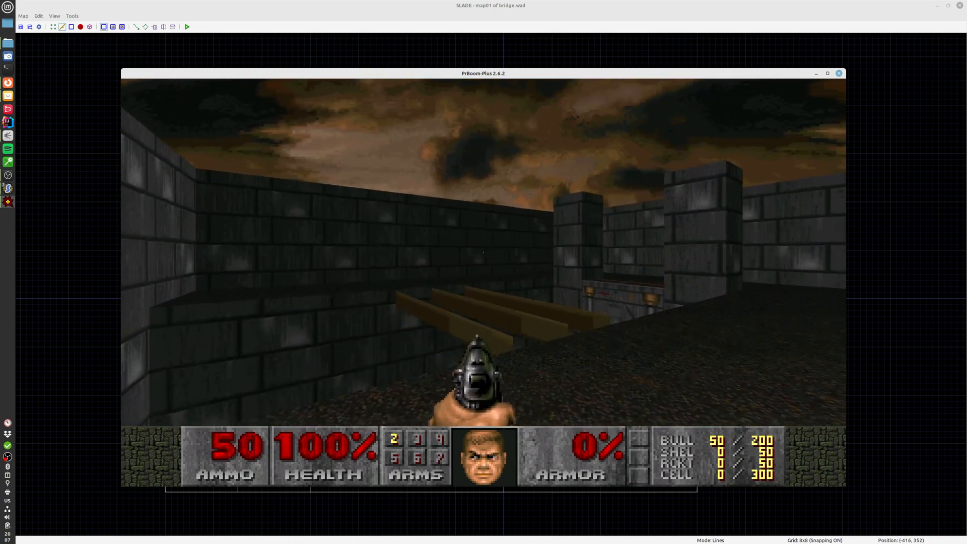
{"action": "key", "text": "d"}
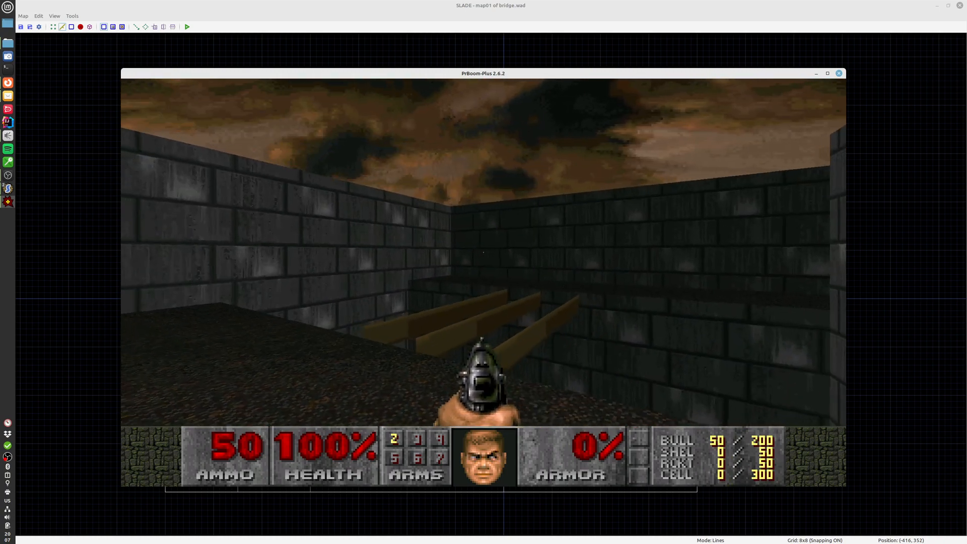
{"action": "key", "text": "w"}
{"action": "key", "text": "s"}
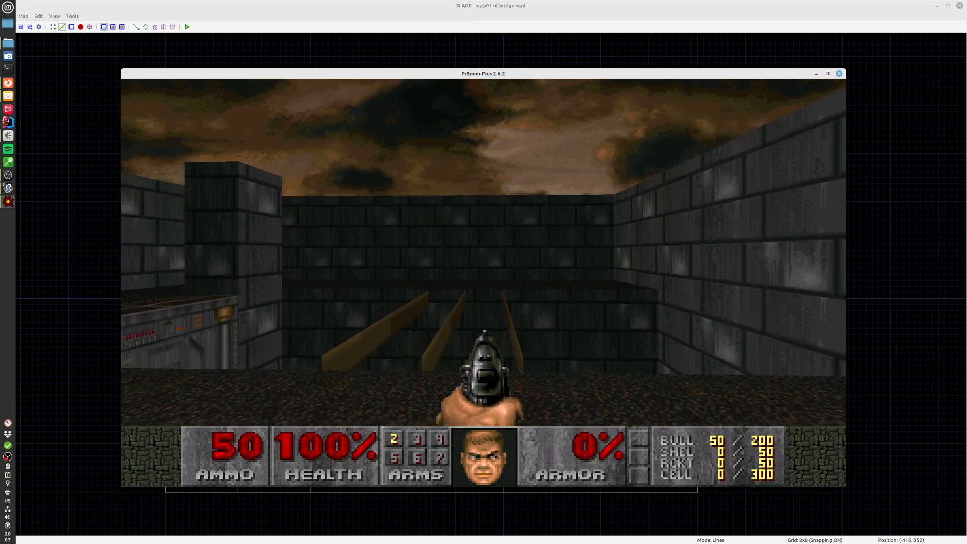
{"action": "key", "text": "F10"}
{"action": "key", "text": "y"}
{"action": "scroll", "coordinate": [541, 288], "scroll_direction": "down", "scroll_amount": 5}
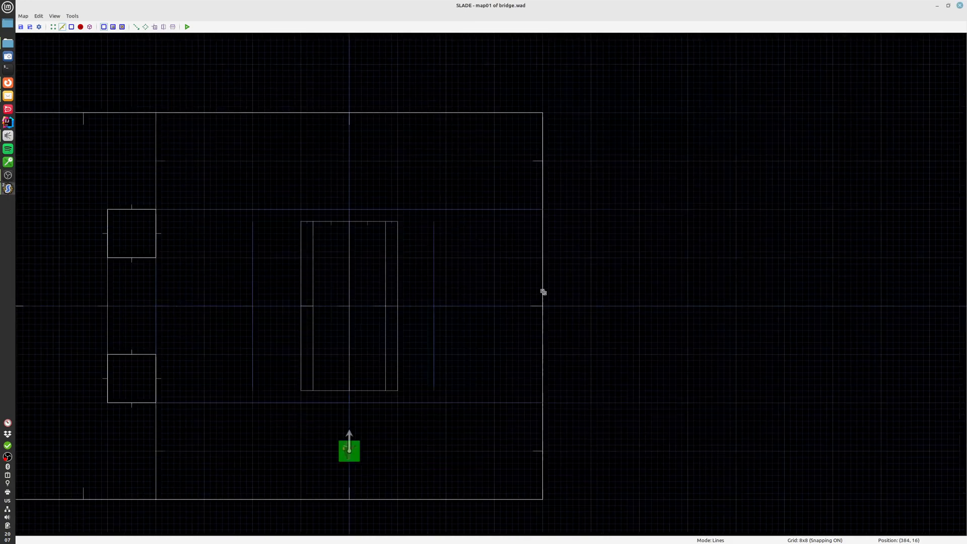
{"action": "middle_click_drag", "start_coordinate": [660, 307], "coordinate": [501, 321]}
{"action": "scroll", "coordinate": [501, 321], "scroll_direction": "down", "scroll_amount": 2}
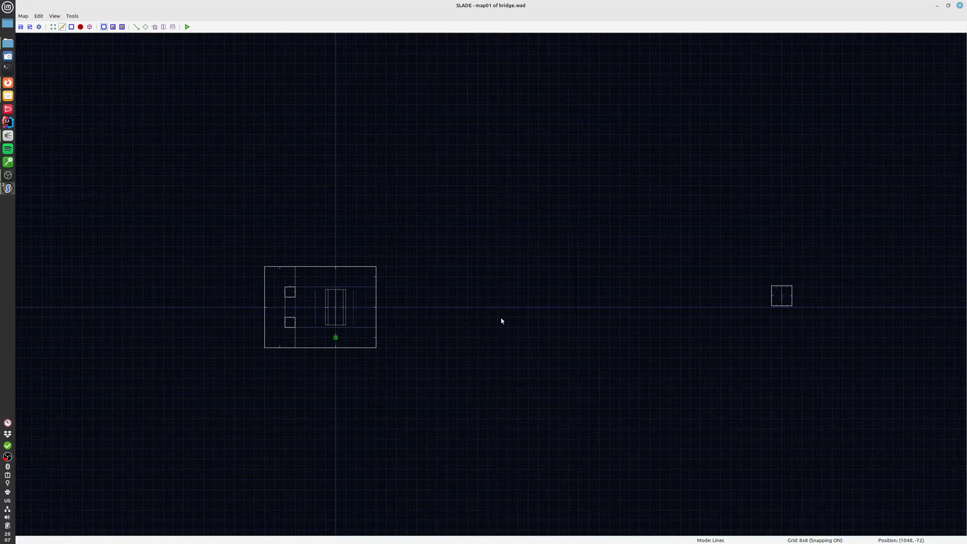
{"action": "key", "text": "bracketright"}
{"action": "key", "text": "bracketright"}
{"action": "key", "text": "bracketleft"}
{"action": "key", "text": "bracketleft"}
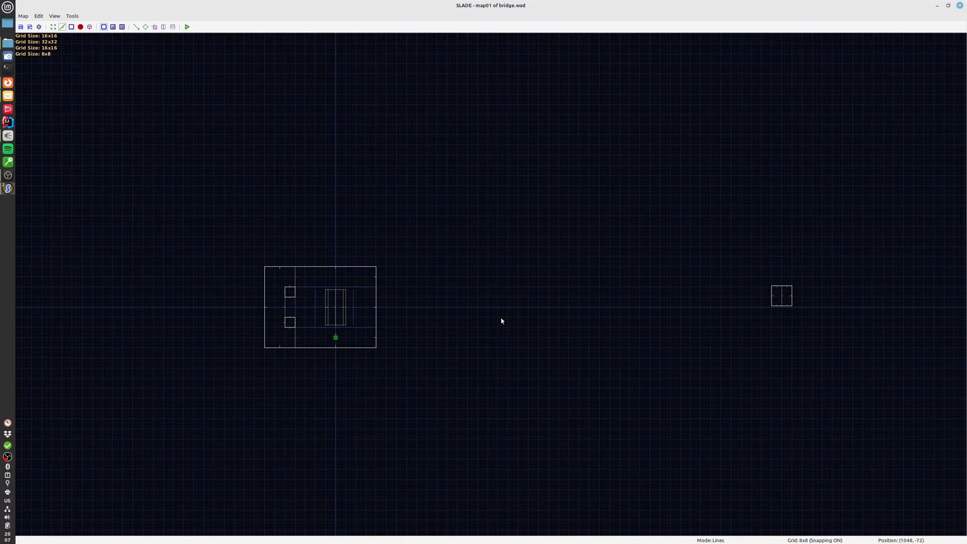
{"action": "left_click", "coordinate": [8, 176]}
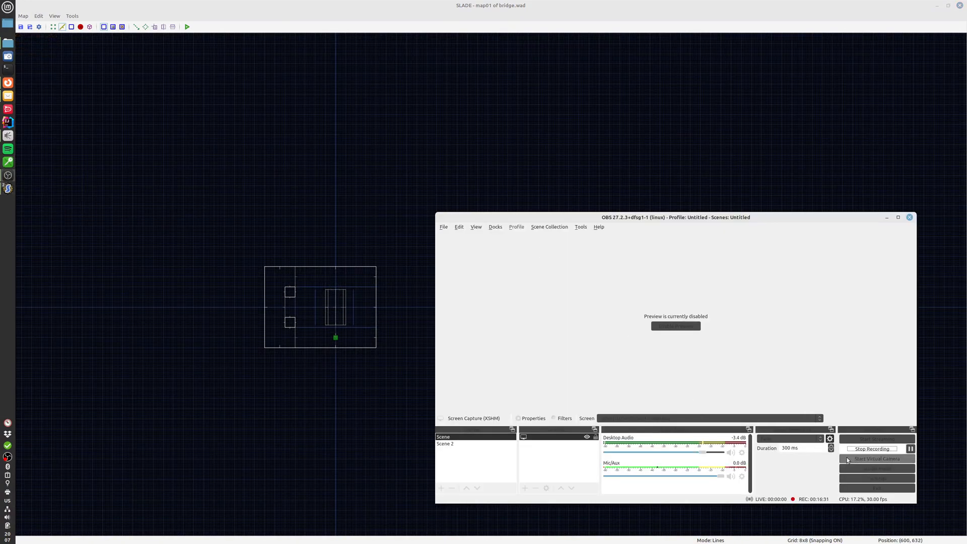